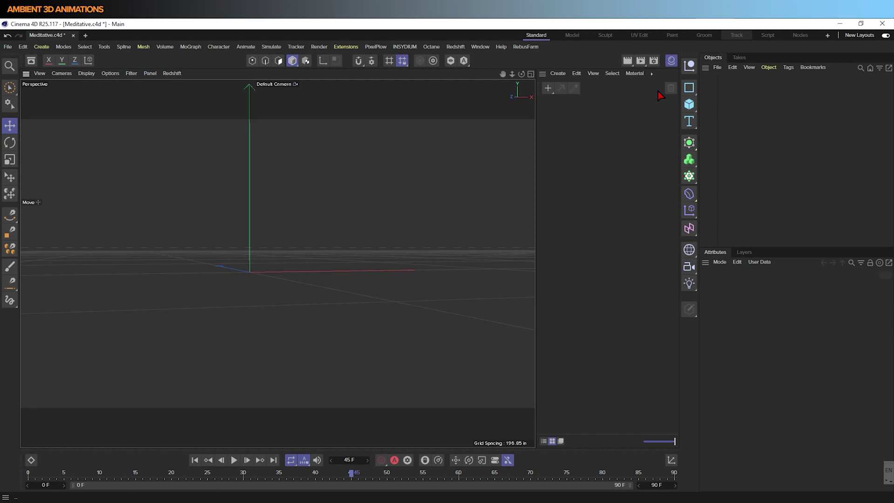
# Step: Add a Sphere primitive to the scene and create a new PBR material
pyautogui.click(691, 107)
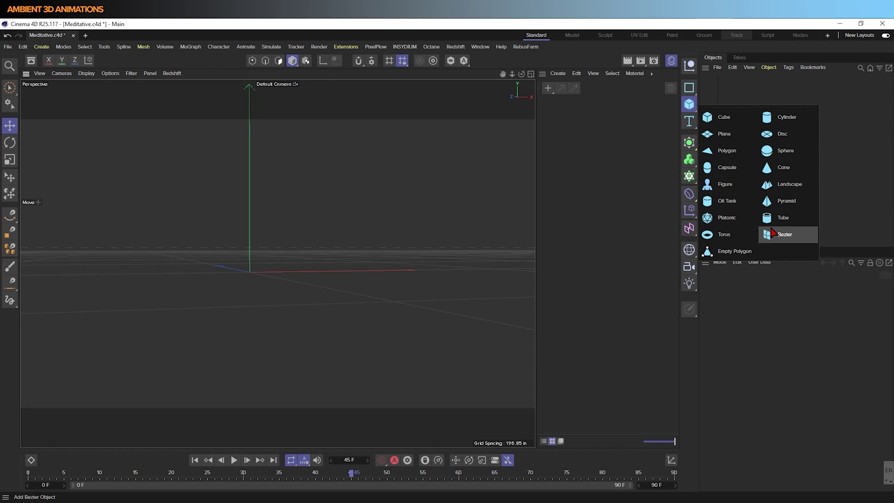
pyautogui.click(768, 154)
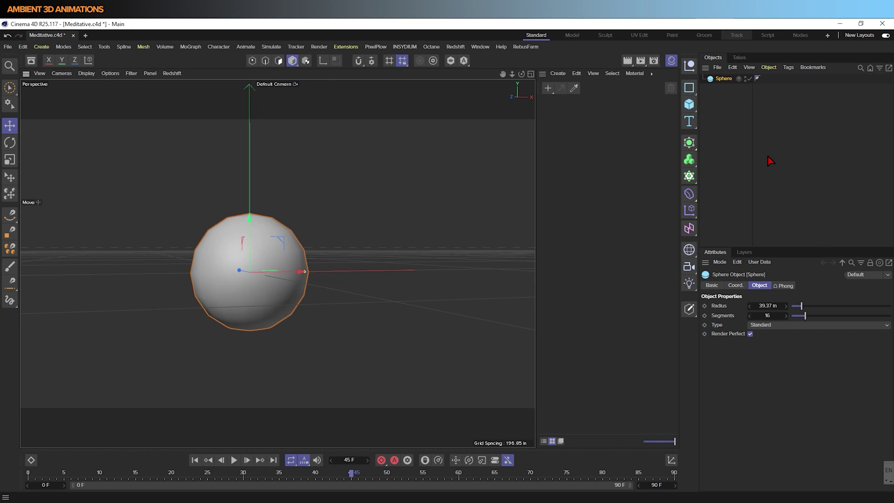
pyautogui.click(559, 74)
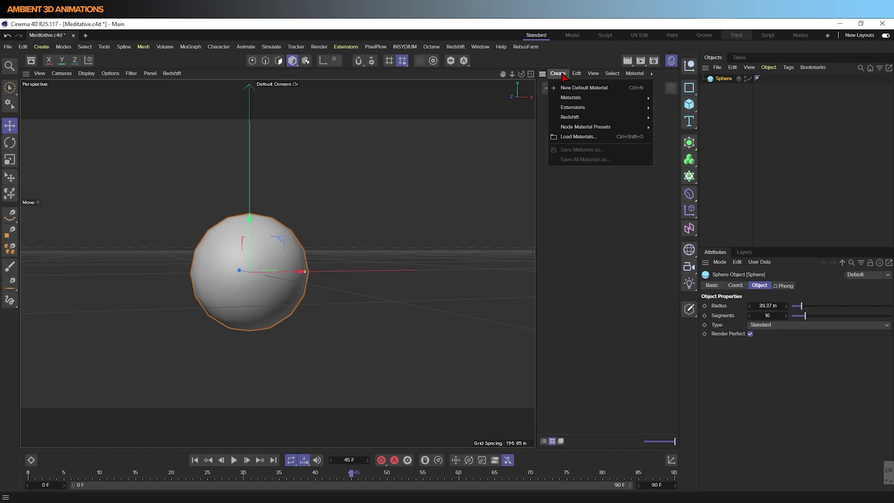
pyautogui.moveTo(582, 97)
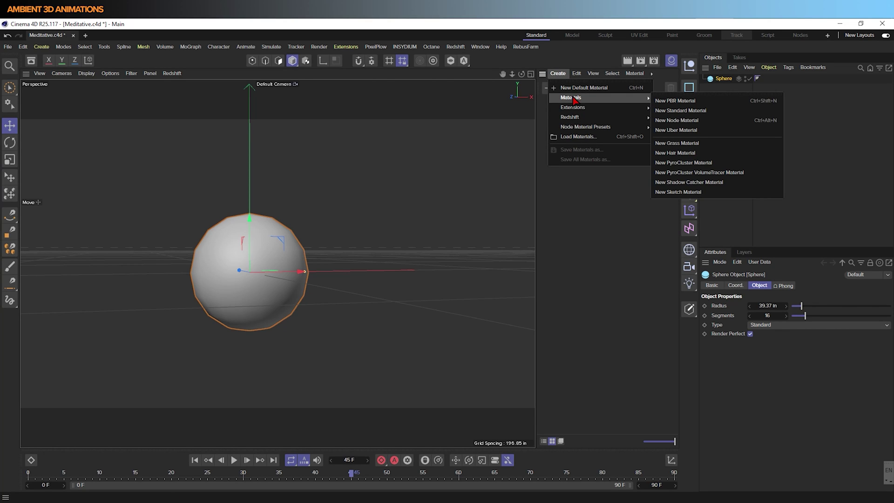
pyautogui.click(667, 102)
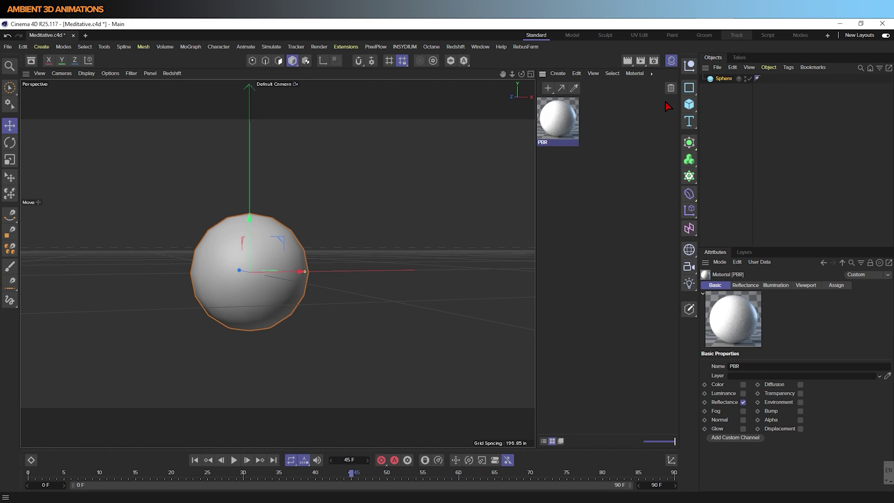
# Step: Rename the sphere as "XP-Particle Emitter Object"
pyautogui.doubleClick(724, 78)
pyautogui.press('BackSpace')
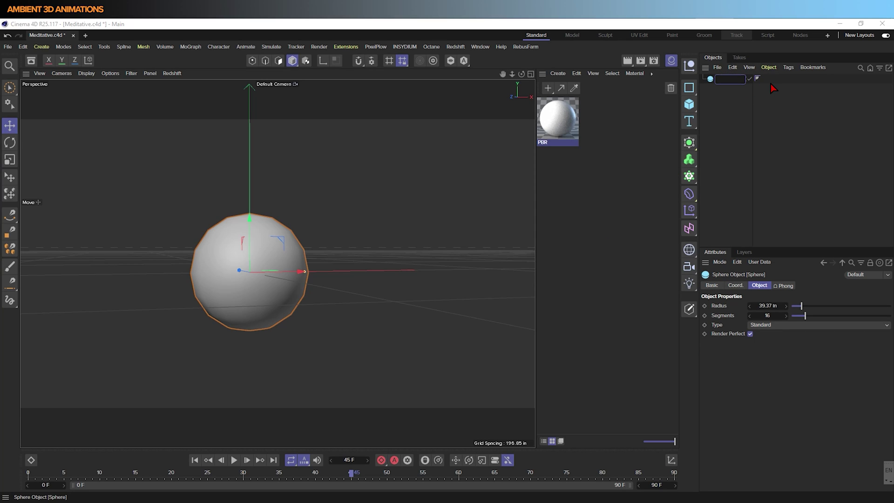
pyautogui.write('XP-Particle Emitter')
pyautogui.press('Return')
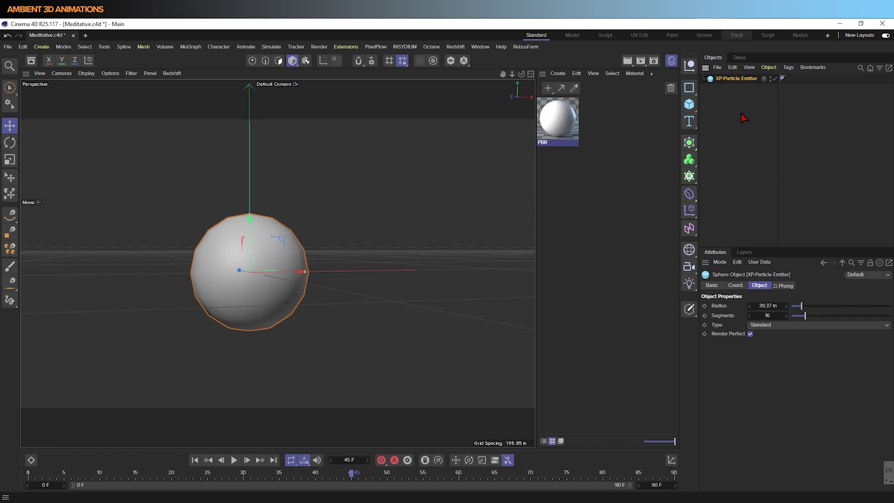
pyautogui.doubleClick(748, 79)
pyautogui.click(765, 79)
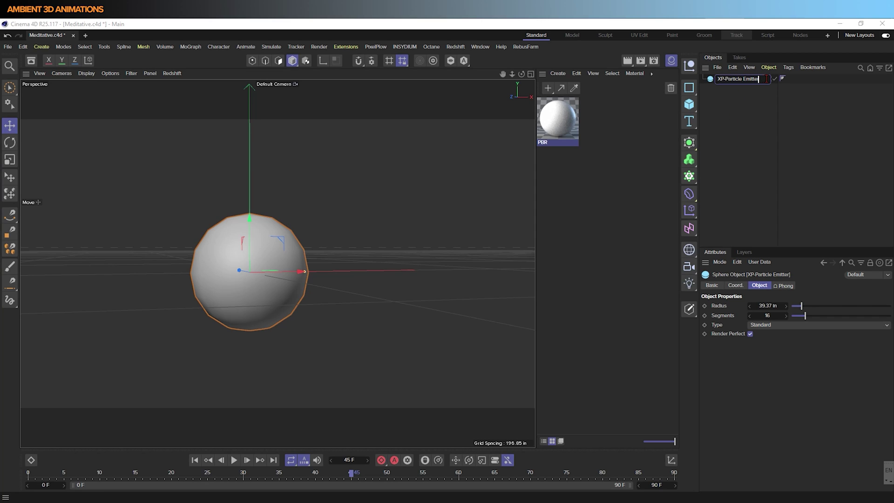
pyautogui.write('Object')
pyautogui.press('Return')
# Step: Add an X-Particles xpSystem and move the XP-Particle Emitter Object sphere into its Emitters group
pyautogui.click(427, 47)
pyautogui.moveTo(410, 47)
pyautogui.moveTo(413, 76)
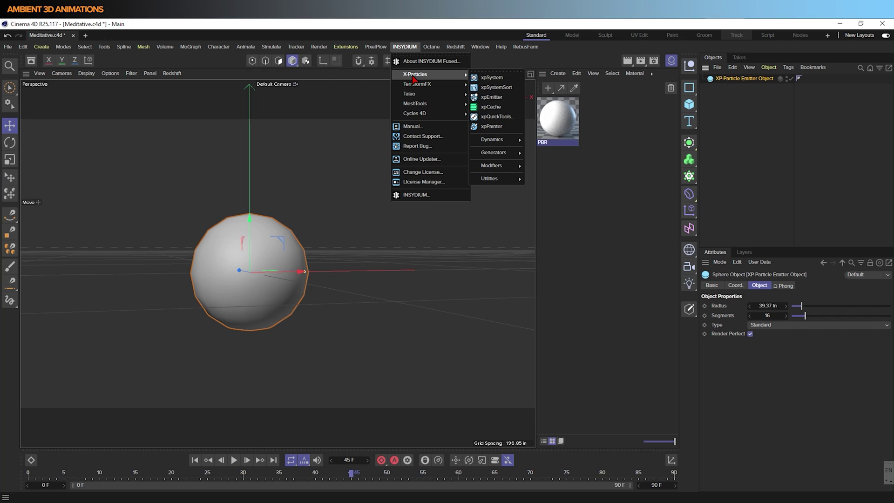
pyautogui.click(510, 79)
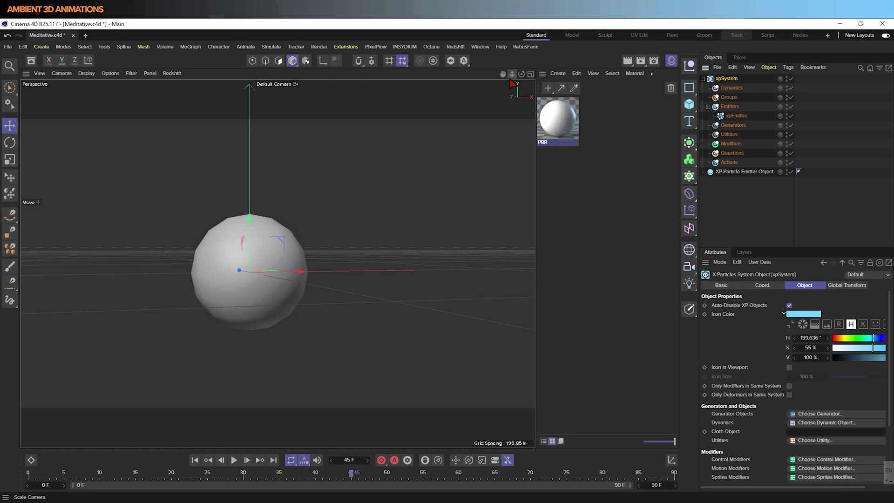
pyautogui.moveTo(741, 171); pyautogui.dragTo(738, 112)
# Step: Show the xpEmitter's object properties and its emitter shape options, and hide the XP-Particle Emitter Object sphere in the viewport
pyautogui.click(737, 125)
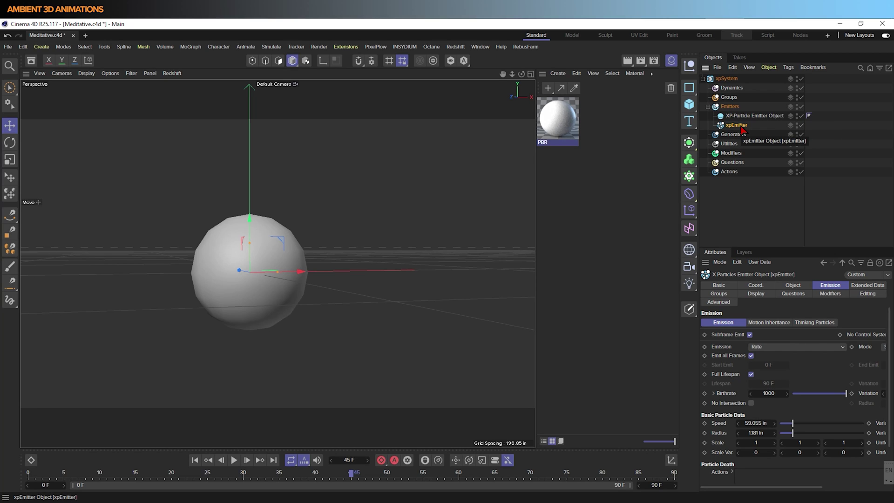
pyautogui.click(793, 285)
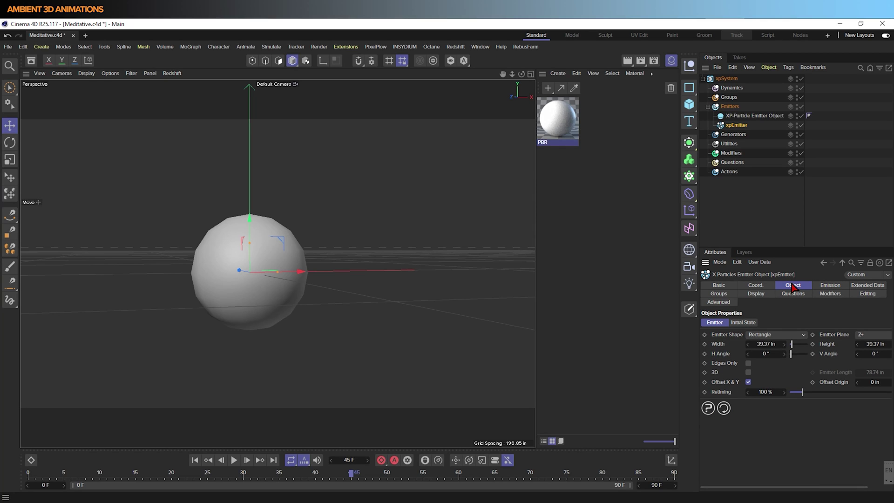
pyautogui.click(776, 335)
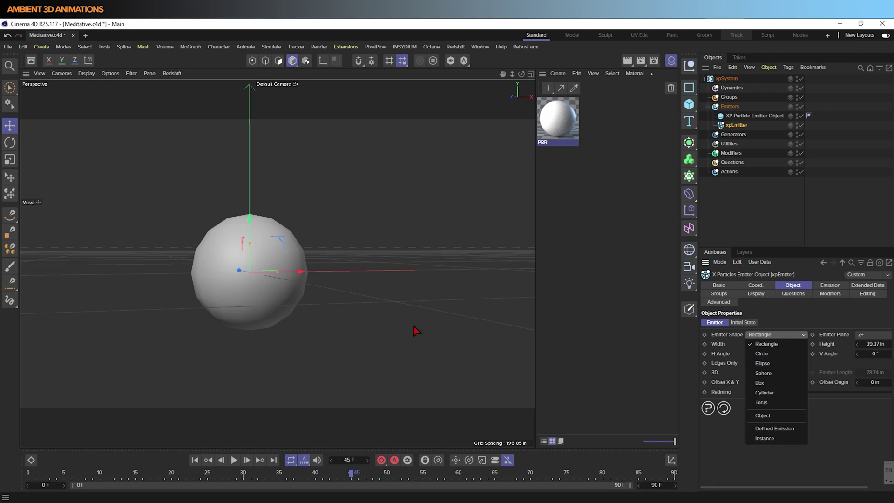
pyautogui.click(735, 199)
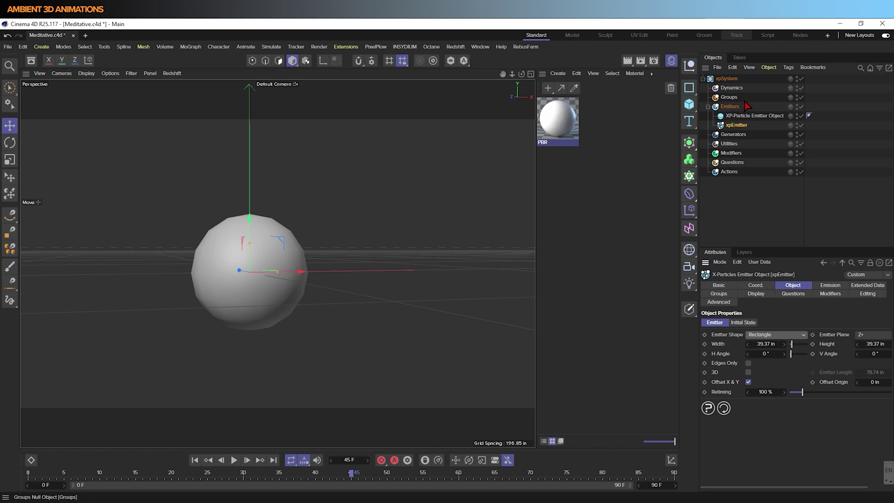
pyautogui.click(798, 114)
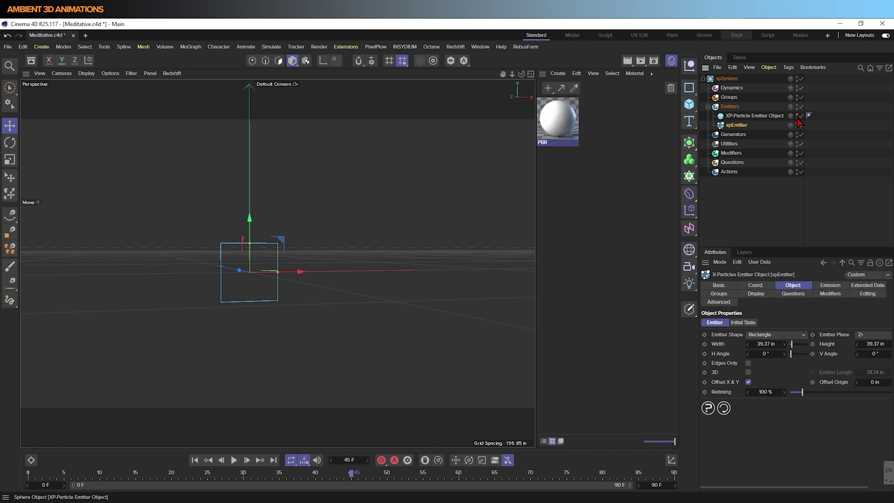
# Step: Play the rectangular emitter's particle simulation from frame 0, pausing it partway through the timeline
pyautogui.click(196, 460)
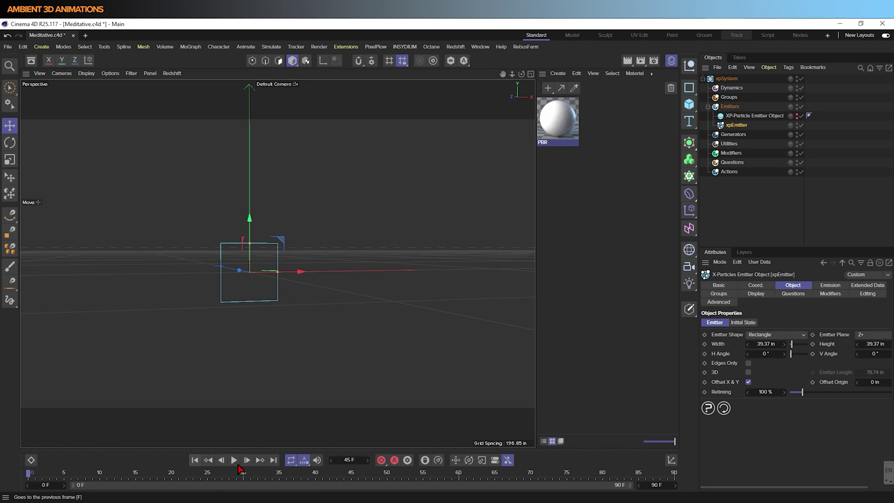
pyautogui.click(232, 462)
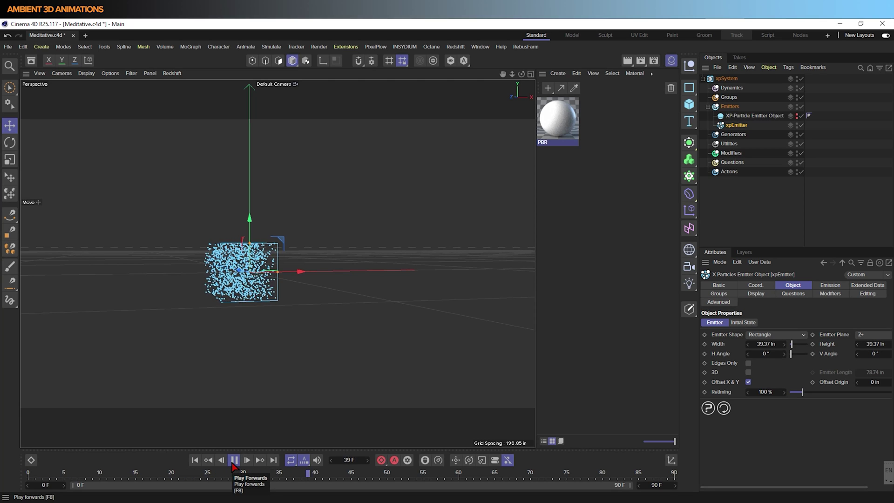
pyautogui.click(235, 460)
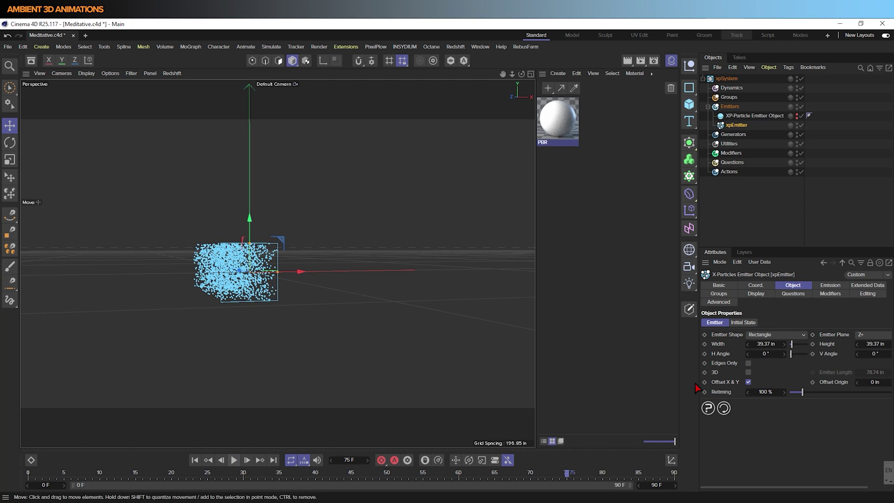
# Step: Set the xpEmitter's emitter shape to Object, with XP-Particle Emitter Object as the source object
pyautogui.click(800, 335)
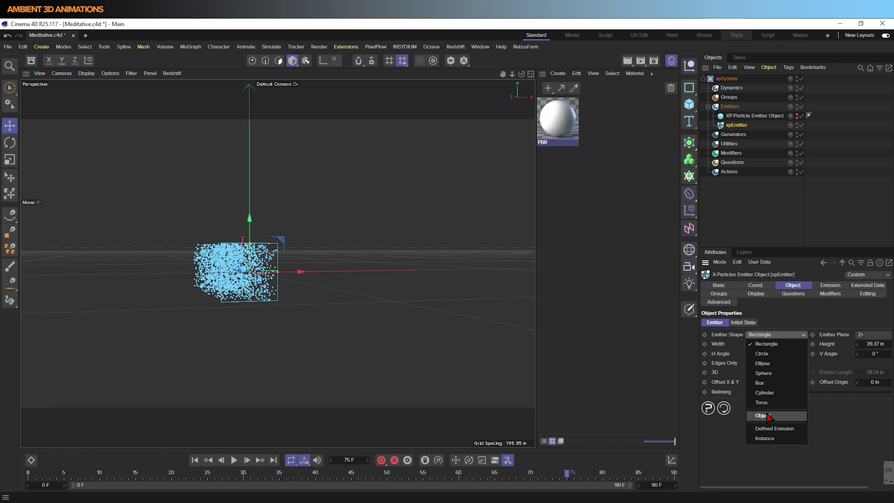
pyautogui.click(768, 416)
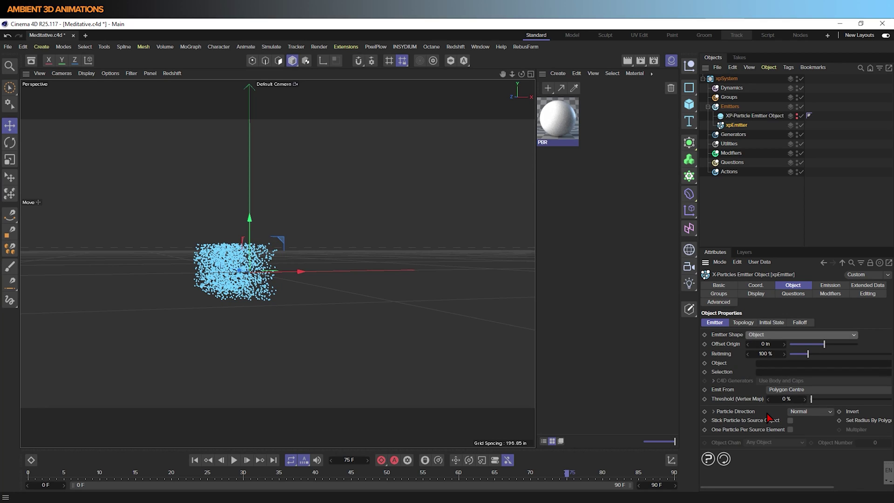
pyautogui.click(753, 115)
pyautogui.moveTo(753, 116); pyautogui.dragTo(786, 366)
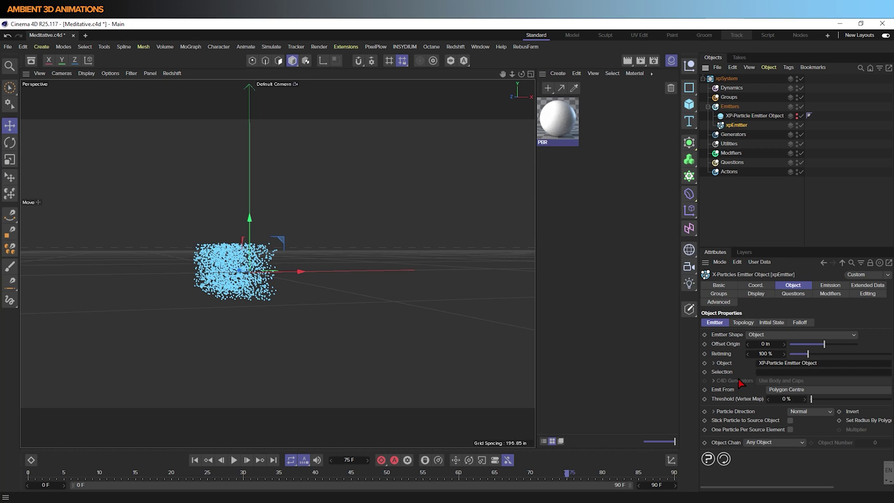
# Step: Play the simulation from frame 0 while trying 62 and 10 segments on the emitter sphere, and set its segments to 78
pyautogui.click(195, 460)
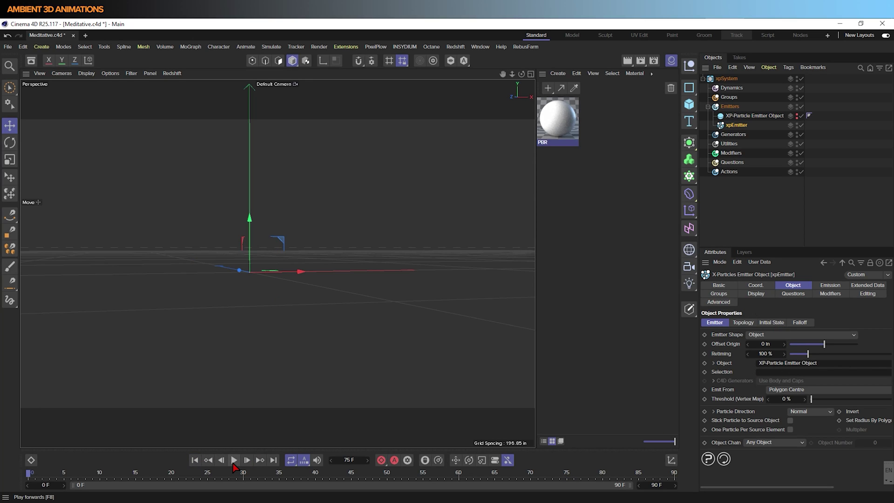
pyautogui.click(233, 464)
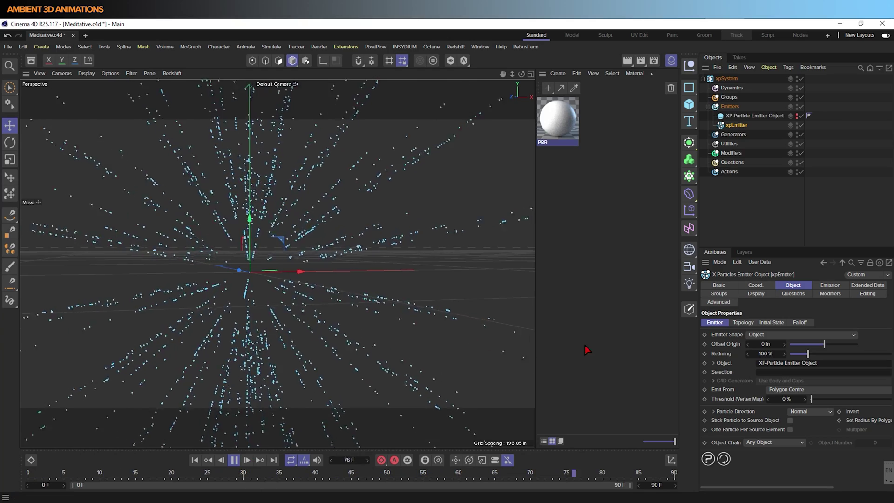
pyautogui.click(748, 116)
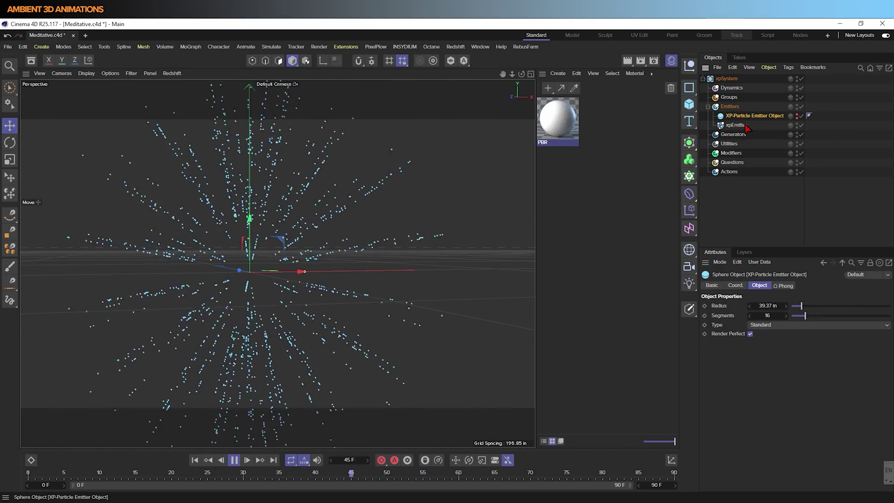
pyautogui.moveTo(805, 316); pyautogui.dragTo(854, 323)
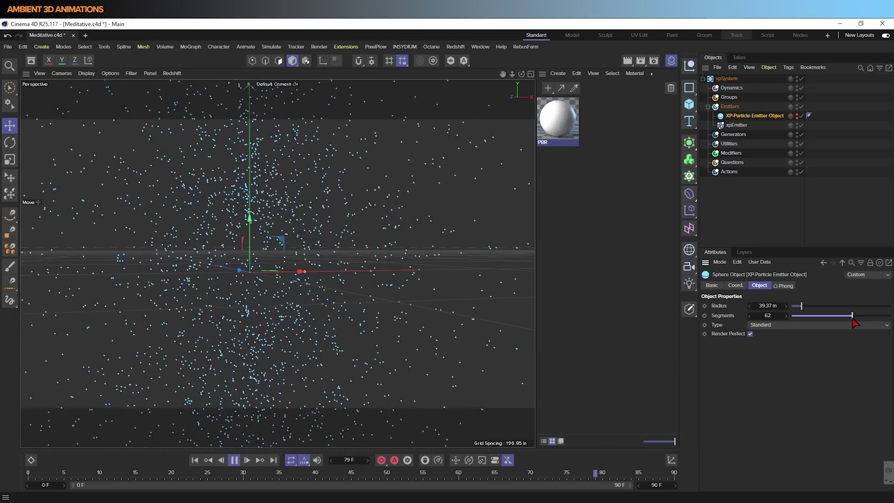
pyautogui.moveTo(855, 322); pyautogui.dragTo(801, 322)
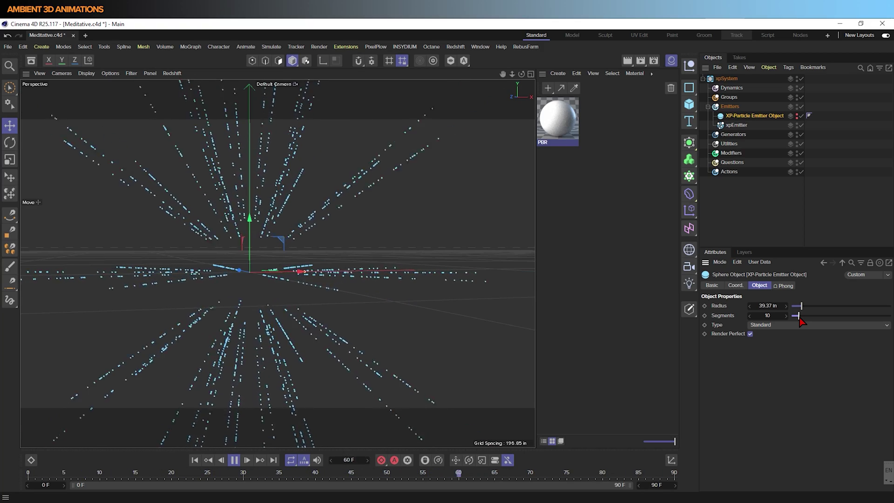
pyautogui.moveTo(800, 318); pyautogui.dragTo(869, 316)
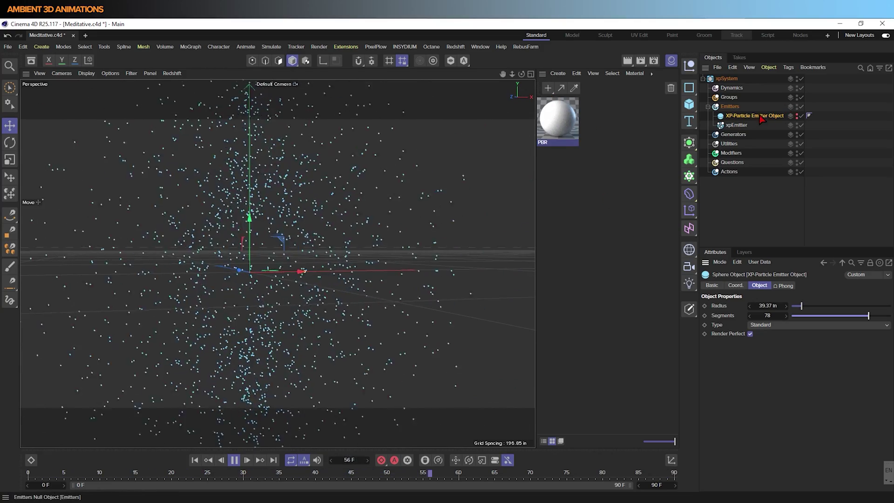
# Step: Set the xpEmitter to emit from Texture and apply the PBR material to the XP-Particle Emitter Object sphere
pyautogui.click(738, 125)
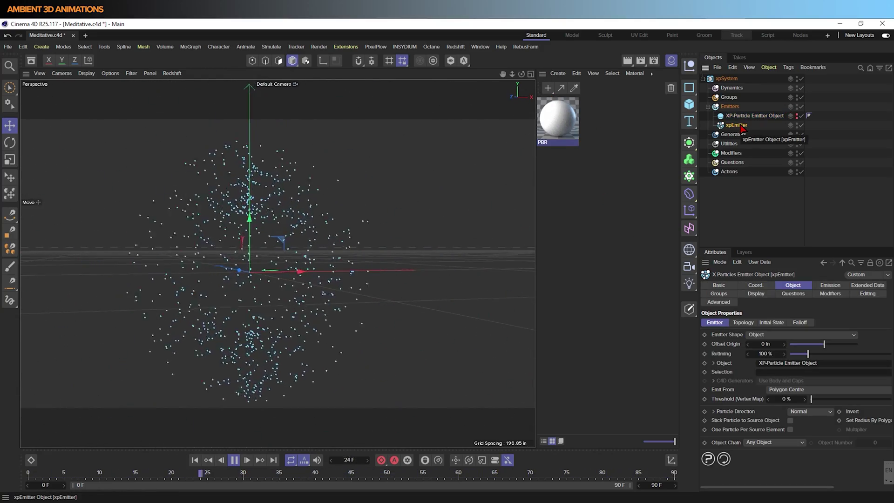
pyautogui.click(788, 390)
pyautogui.click(712, 324)
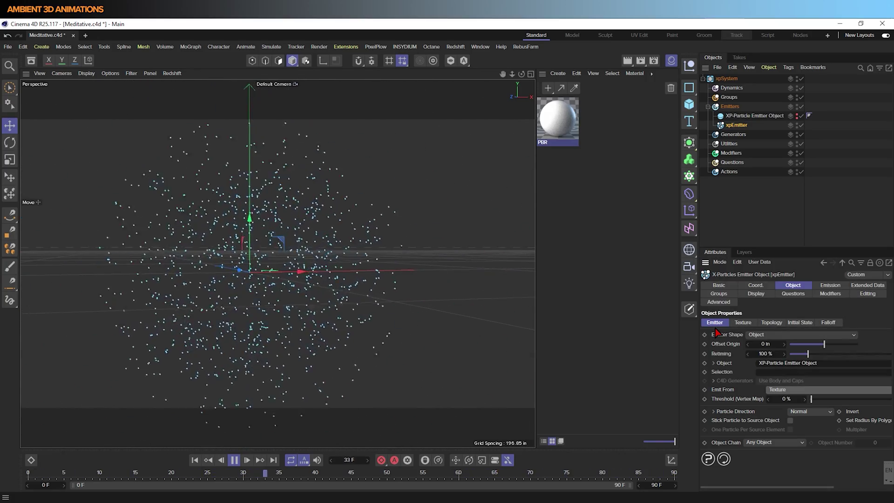
pyautogui.click(747, 325)
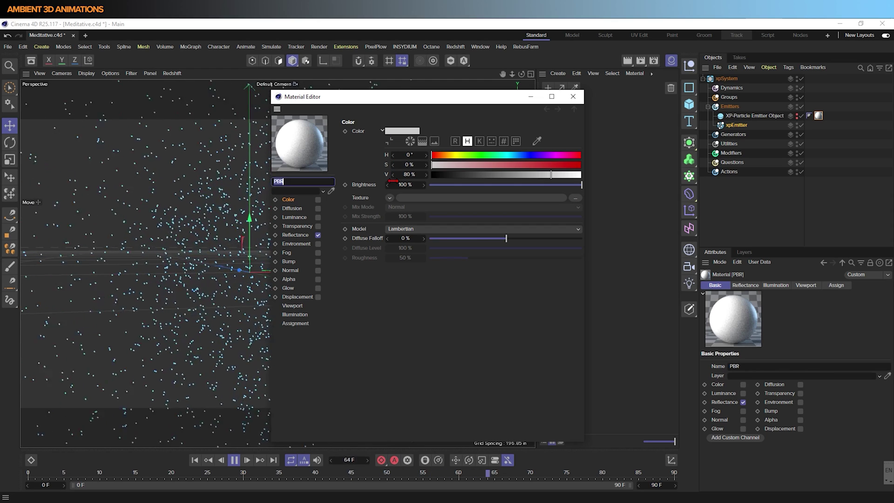
# Step: Disable the PBR material's Reflectance channel and enable its Color channel
pyautogui.click(390, 198)
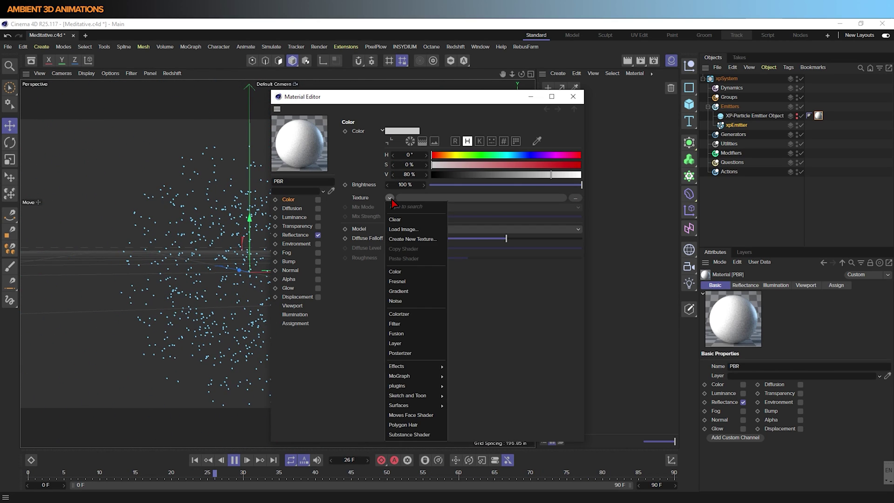
pyautogui.click(392, 199)
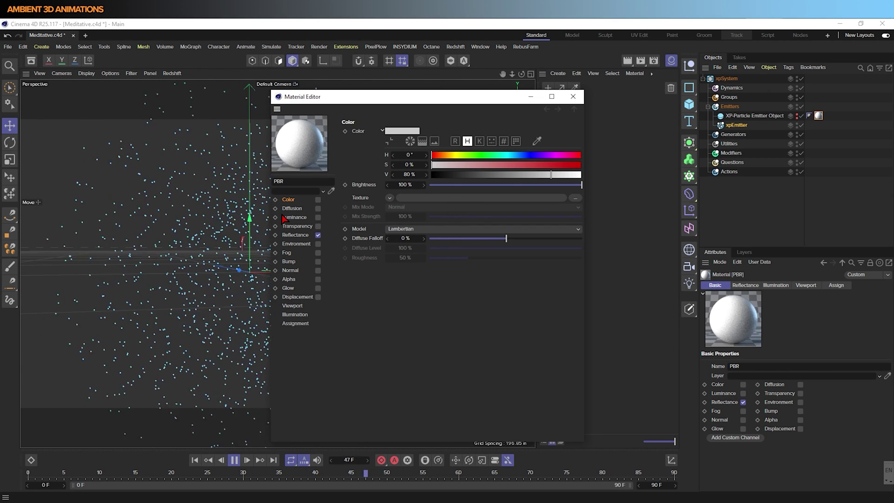
pyautogui.click(318, 235)
pyautogui.click(318, 199)
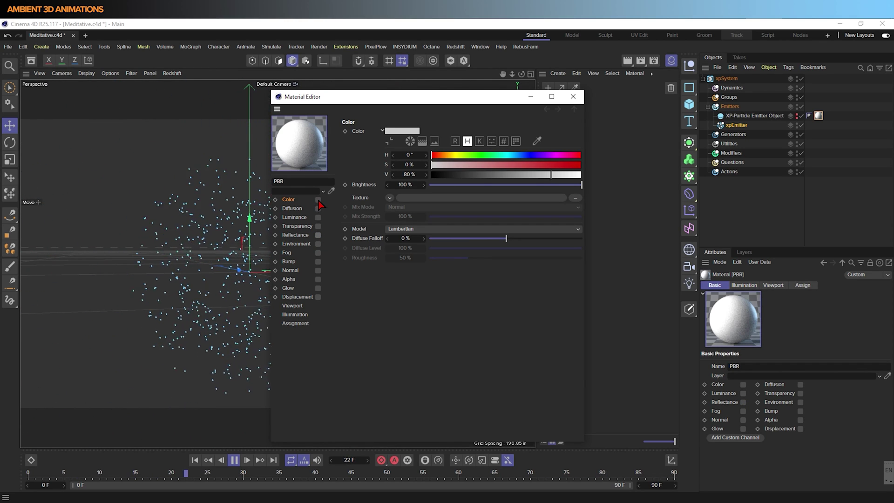
# Step: Load a Noise shader as the PBR material's color texture and make the XP-Particle Emitter Object sphere visible in the viewport
pyautogui.click(390, 199)
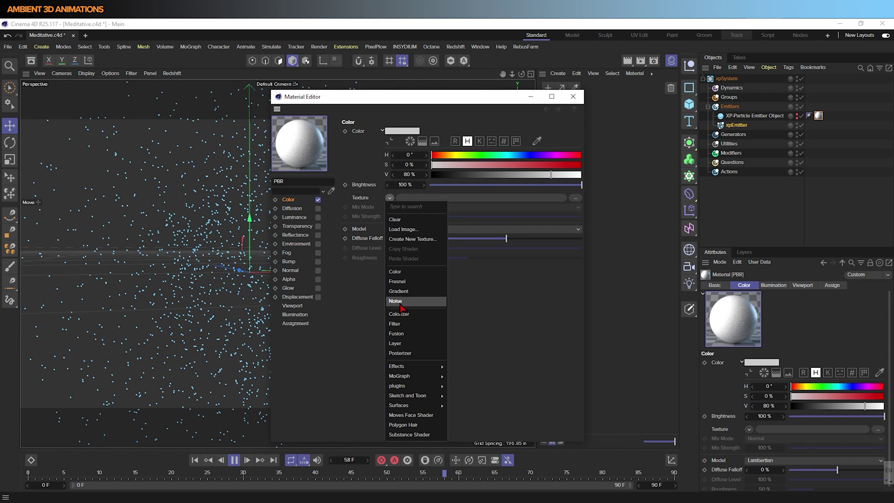
pyautogui.moveTo(407, 370)
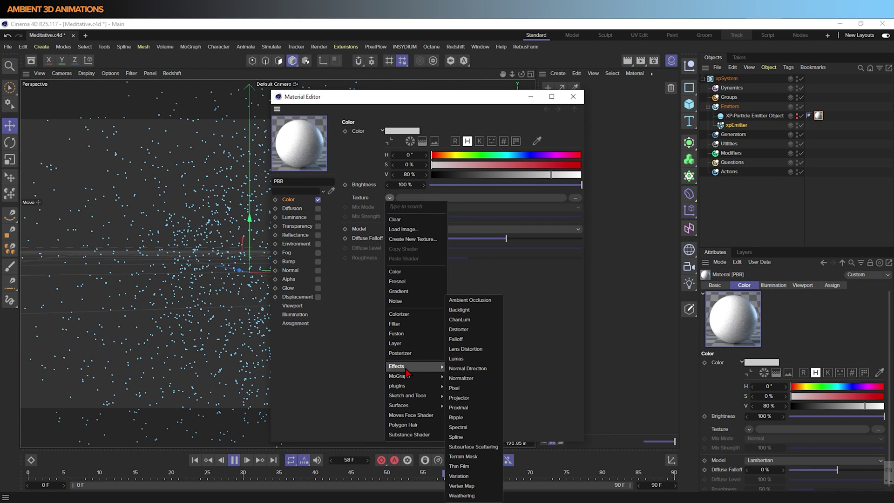
pyautogui.click(398, 304)
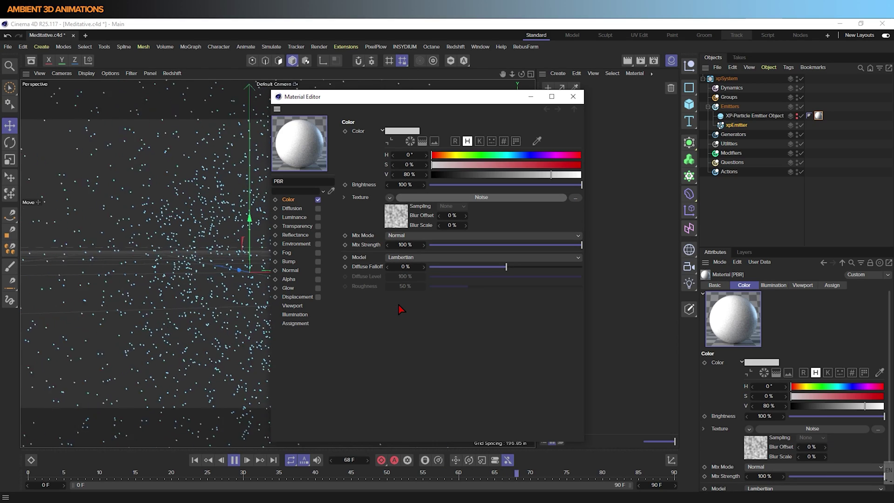
pyautogui.click(797, 117)
pyautogui.click(797, 114)
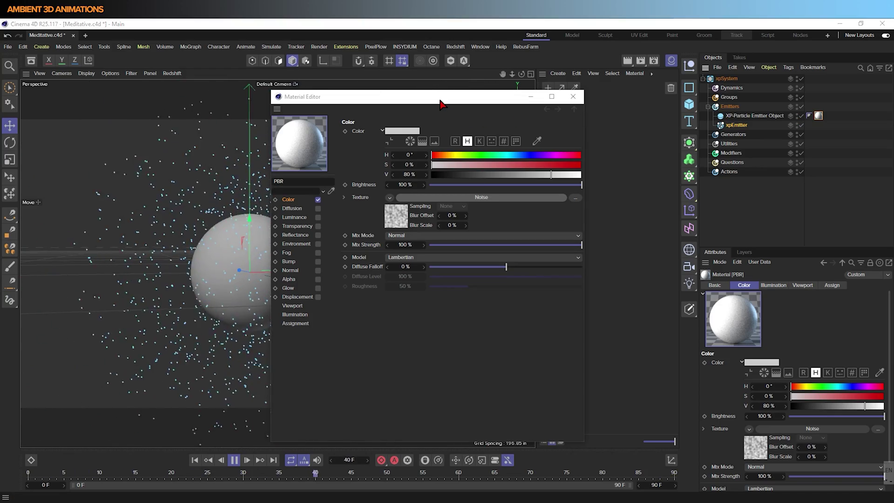
pyautogui.moveTo(440, 101); pyautogui.dragTo(625, 77)
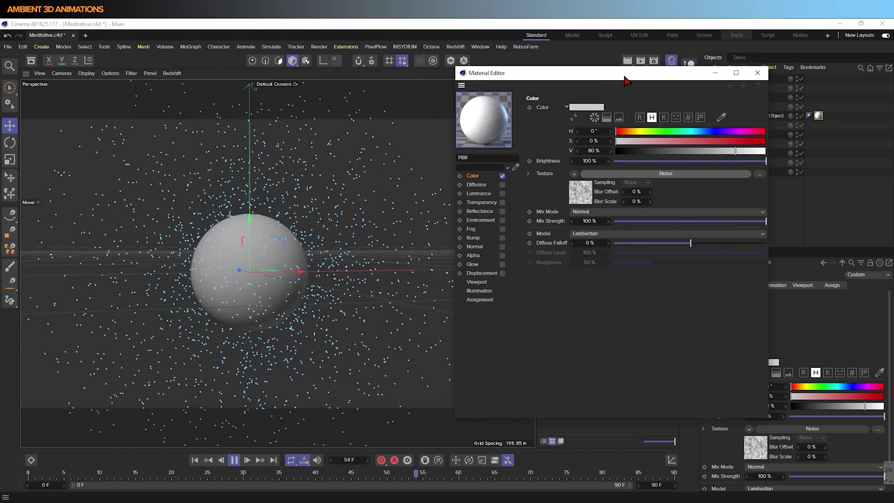
# Step: Set the color texture's noise type to Electric in its shader properties and pause the simulation
pyautogui.click(580, 193)
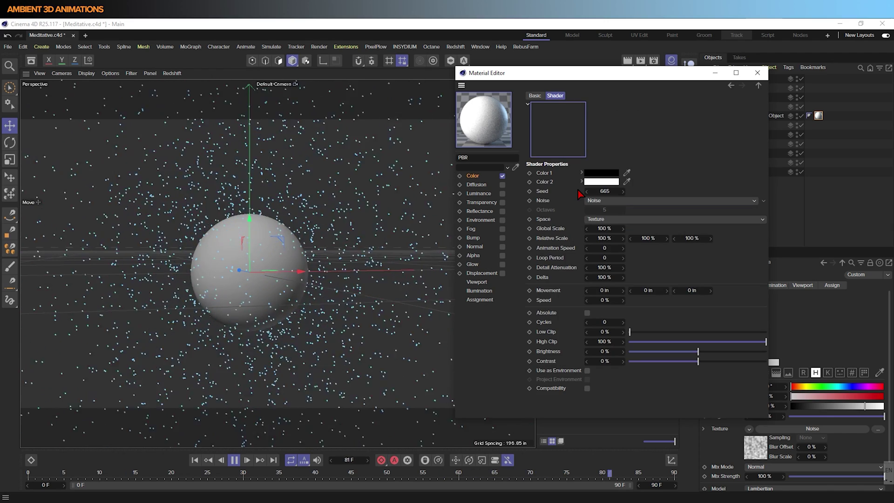
pyautogui.click(608, 200)
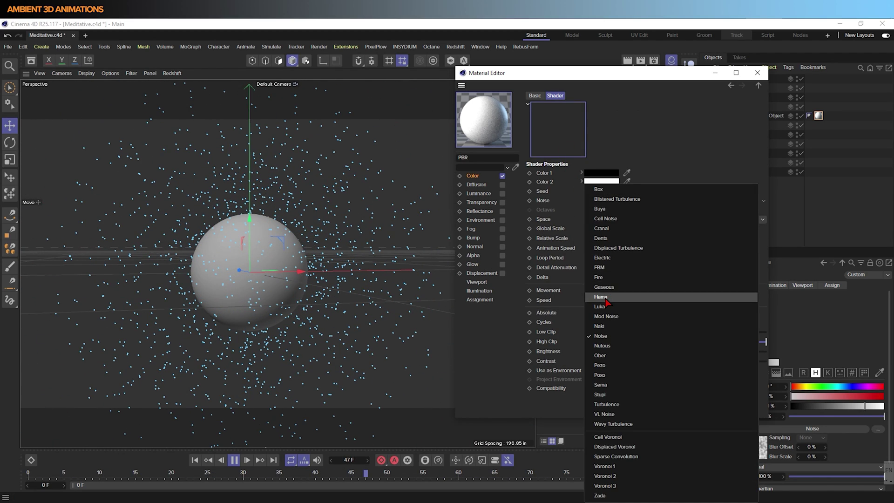
pyautogui.click(607, 259)
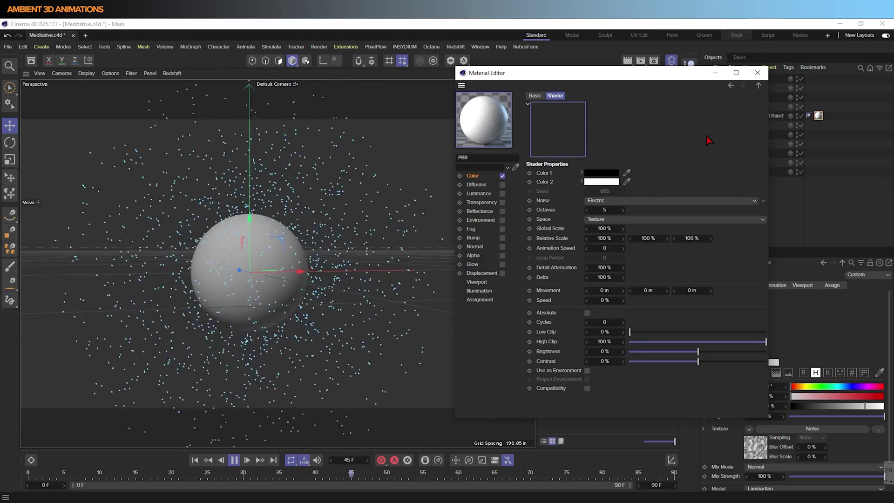
pyautogui.moveTo(629, 76); pyautogui.dragTo(596, 75)
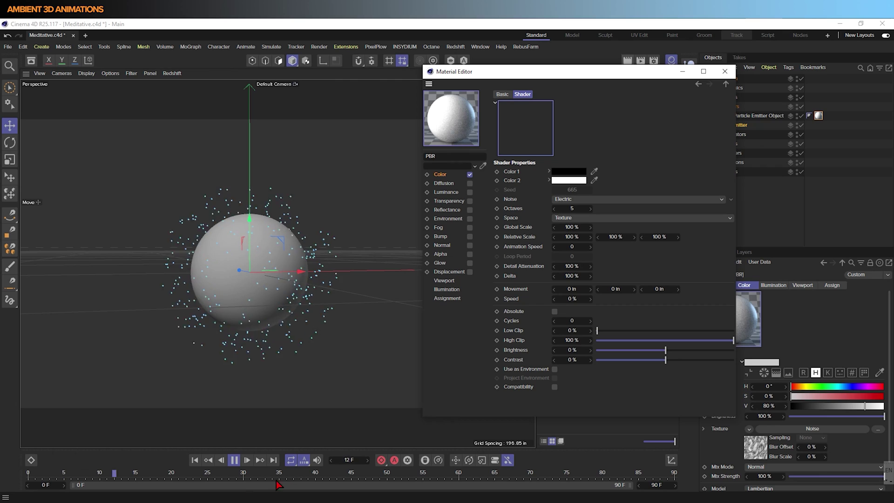
pyautogui.click(234, 460)
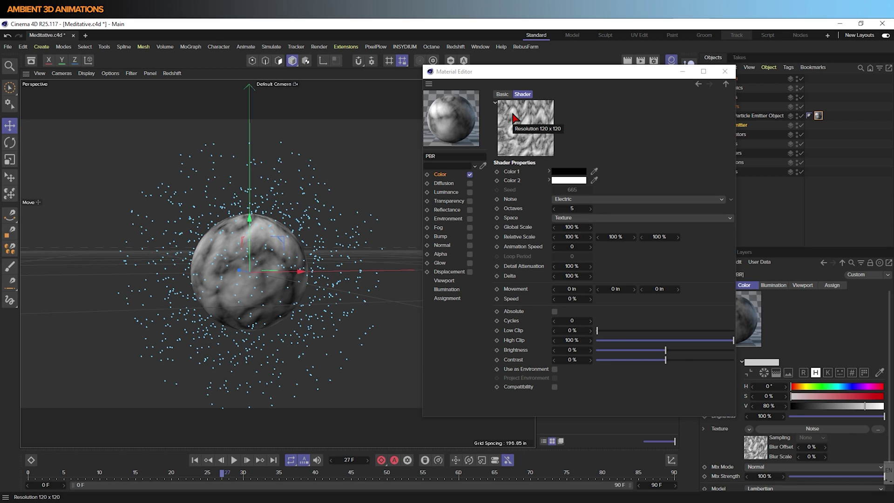
# Step: Try the Box noise type in the shader and return it to Electric
pyautogui.click(564, 199)
pyautogui.click(565, 190)
pyautogui.click(566, 202)
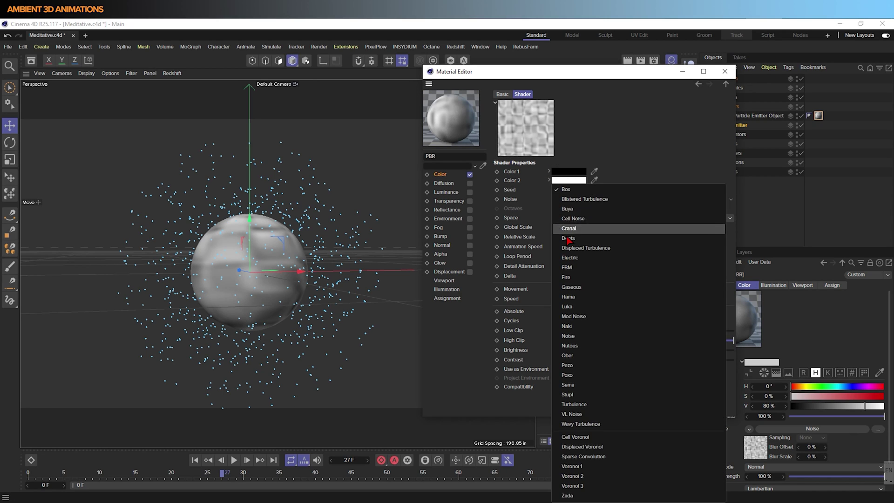
pyautogui.click(570, 258)
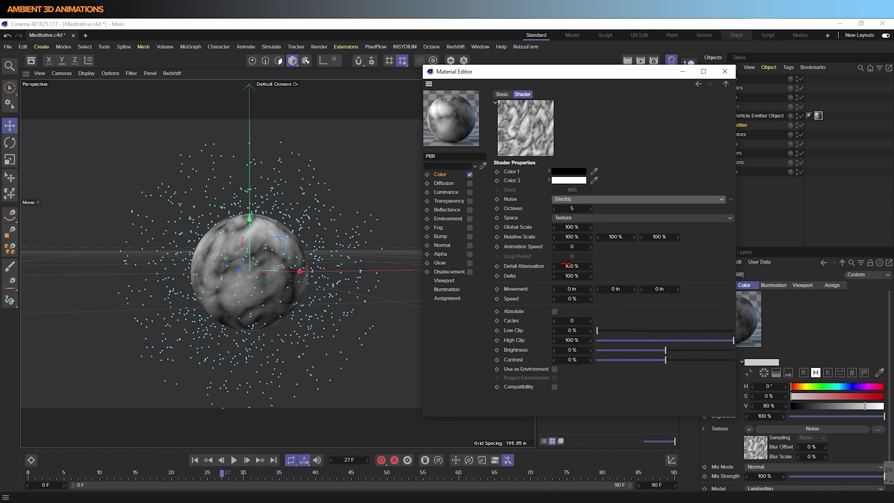
# Step: Set the noise shader's Color 1 to bright green with RGB 30, 255, 0
pyautogui.click(572, 174)
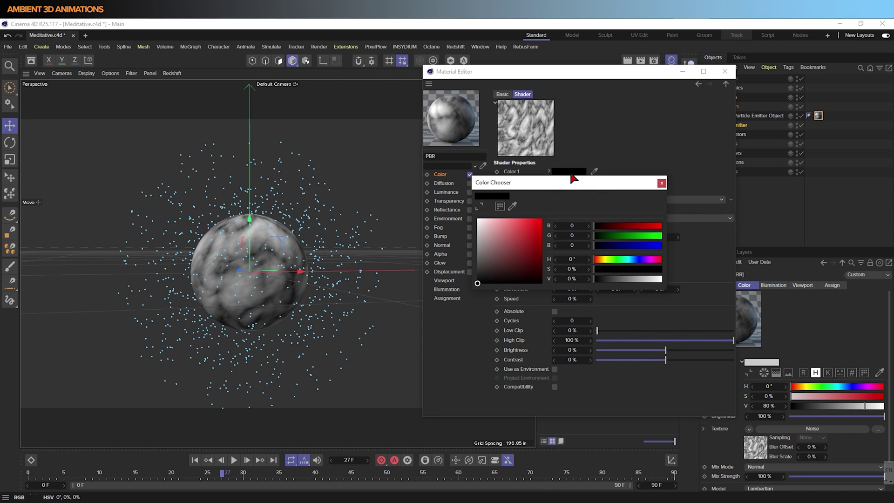
pyautogui.click(615, 259)
pyautogui.moveTo(528, 240); pyautogui.dragTo(545, 216)
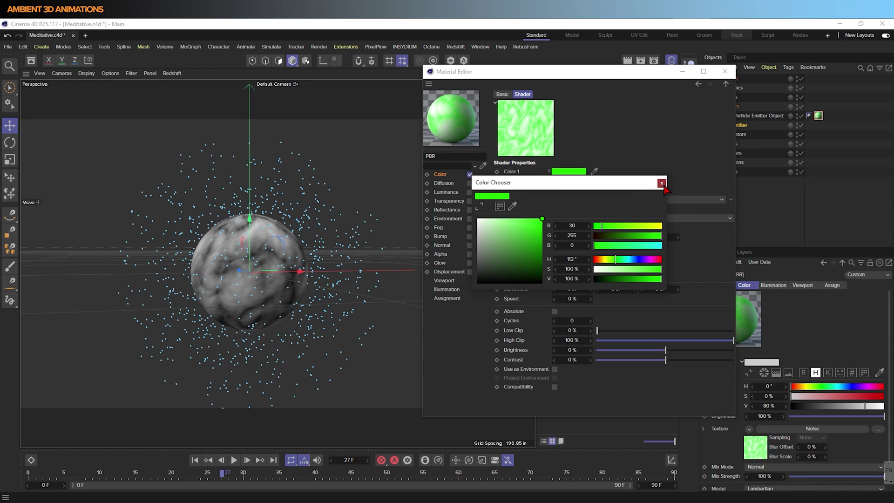
pyautogui.click(662, 183)
# Step: Set the noise shader's Color 2 to dark purple with RGB 31, 0, 88
pyautogui.click(569, 180)
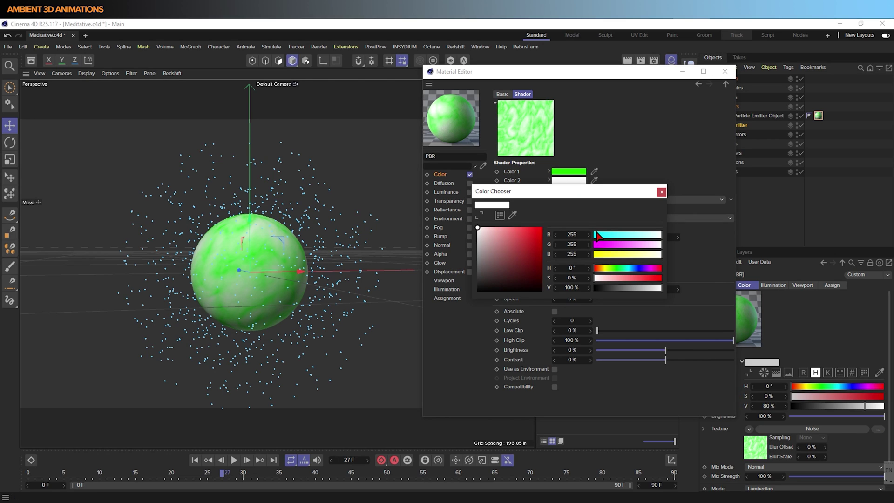
pyautogui.click(633, 268)
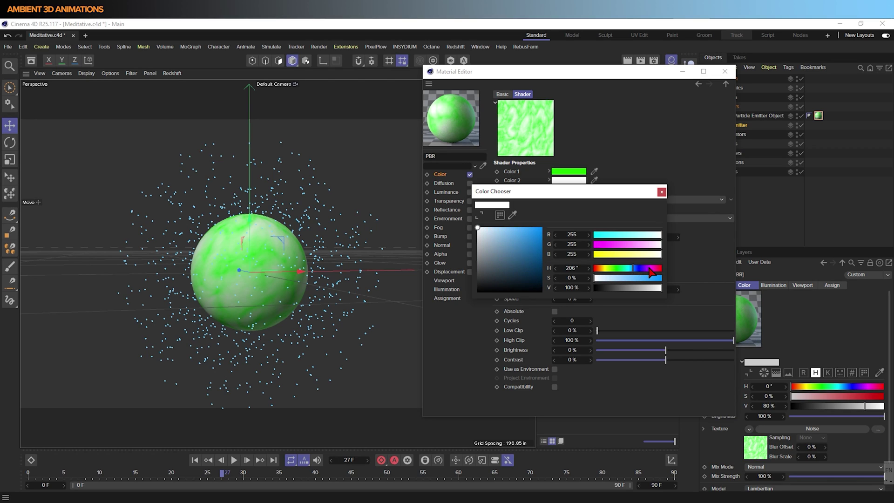
pyautogui.click(647, 269)
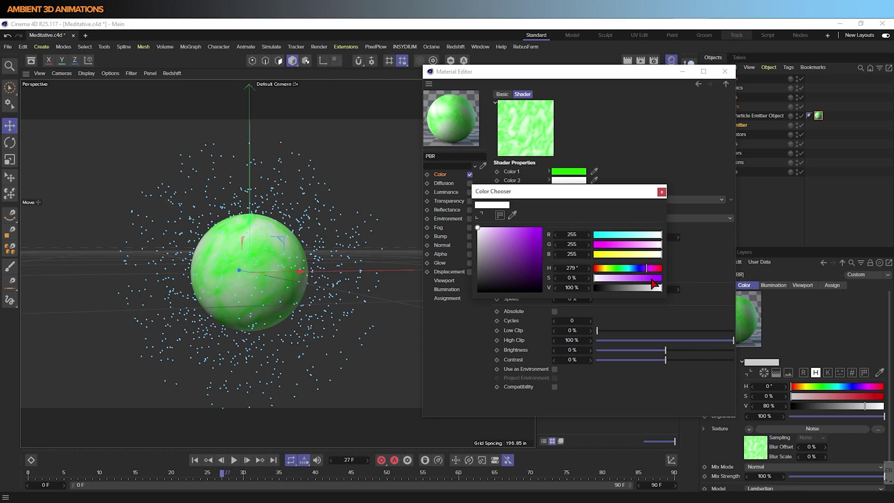
pyautogui.click(651, 278)
pyautogui.moveTo(652, 278); pyautogui.dragTo(664, 278)
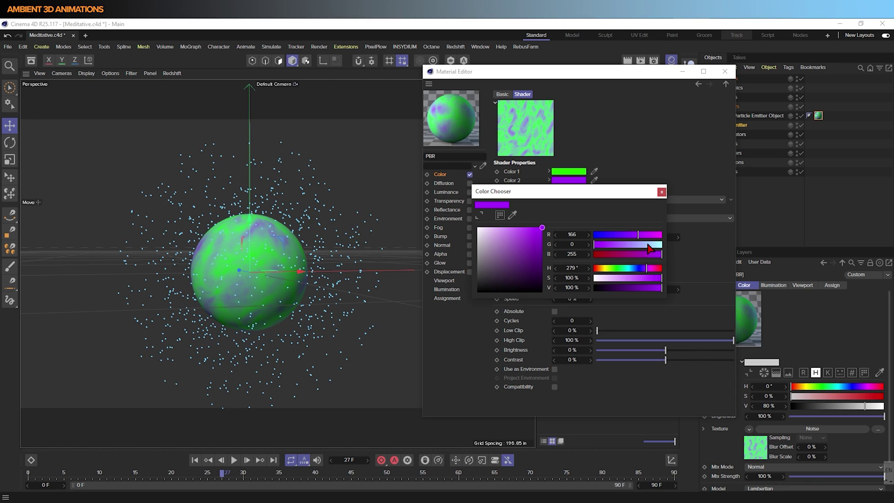
pyautogui.moveTo(637, 236); pyautogui.dragTo(620, 238)
pyautogui.moveTo(543, 227); pyautogui.dragTo(543, 270)
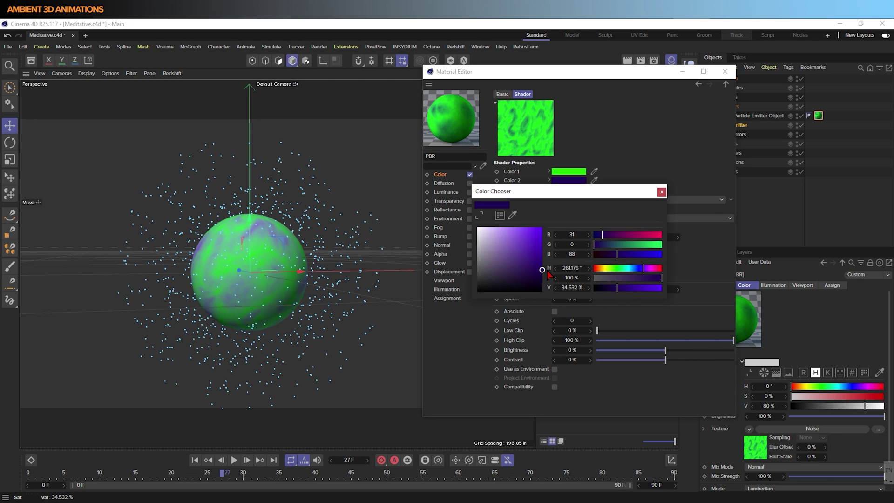
pyautogui.click(662, 192)
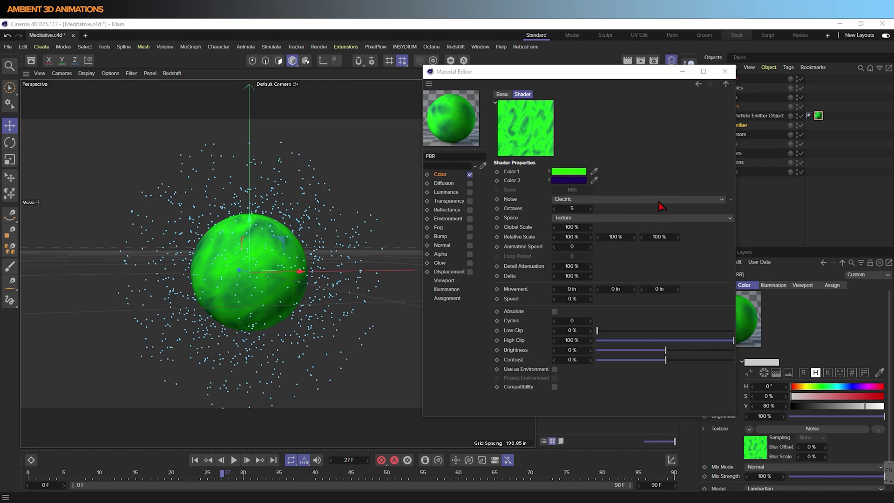
# Step: Set the noise shader's contrast to 48%, global scale to 48% and brightness to 39%
pyautogui.moveTo(666, 363); pyautogui.dragTo(700, 361)
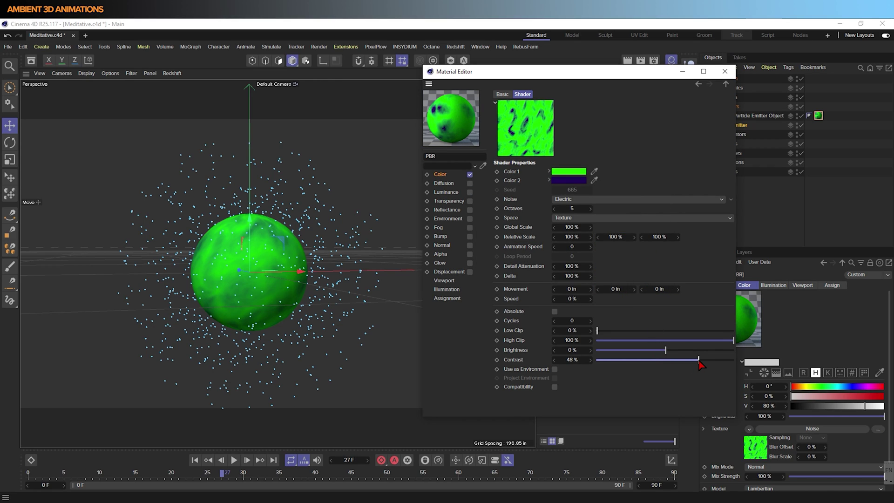
pyautogui.click(555, 227)
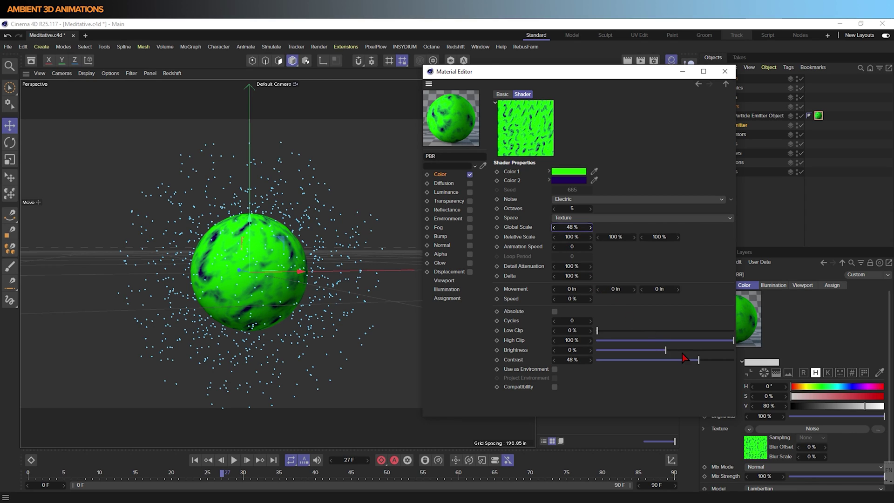
pyautogui.moveTo(665, 350); pyautogui.dragTo(694, 357)
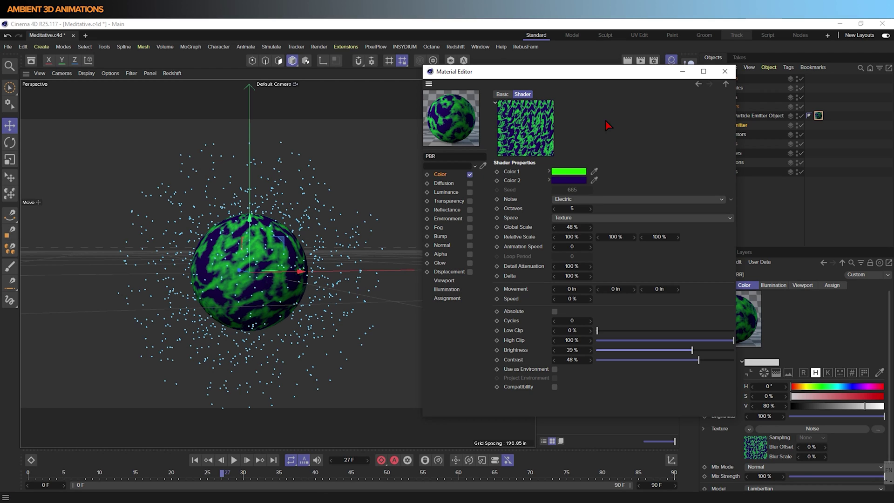
# Step: Link the sphere's PBR material tag as the xpEmitter's Texture Tag and play the simulation from frame 0
pyautogui.moveTo(630, 74); pyautogui.dragTo(473, 75)
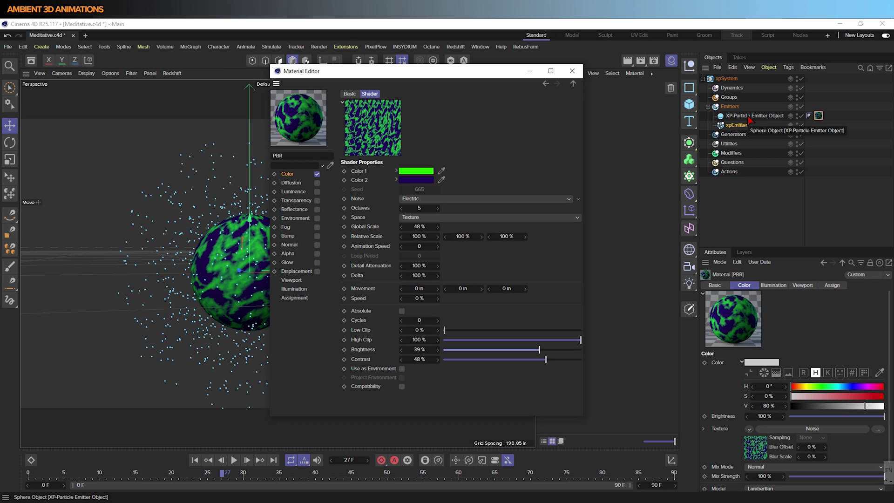
pyautogui.click(195, 461)
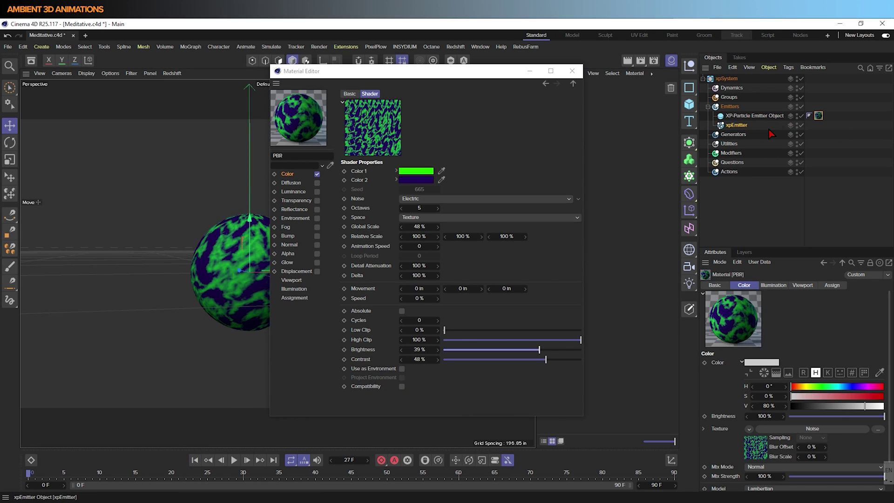
pyautogui.click(738, 125)
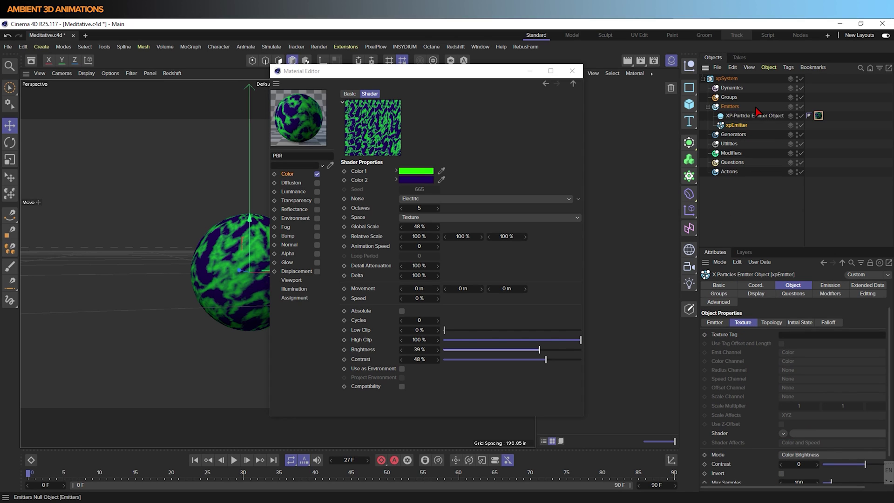
pyautogui.moveTo(820, 120); pyautogui.dragTo(792, 339)
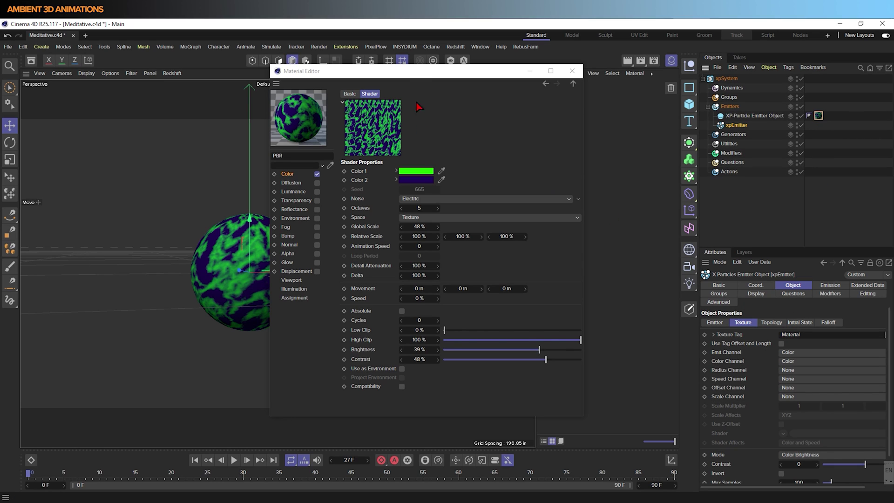
pyautogui.moveTo(415, 69); pyautogui.dragTo(545, 62)
pyautogui.click(235, 461)
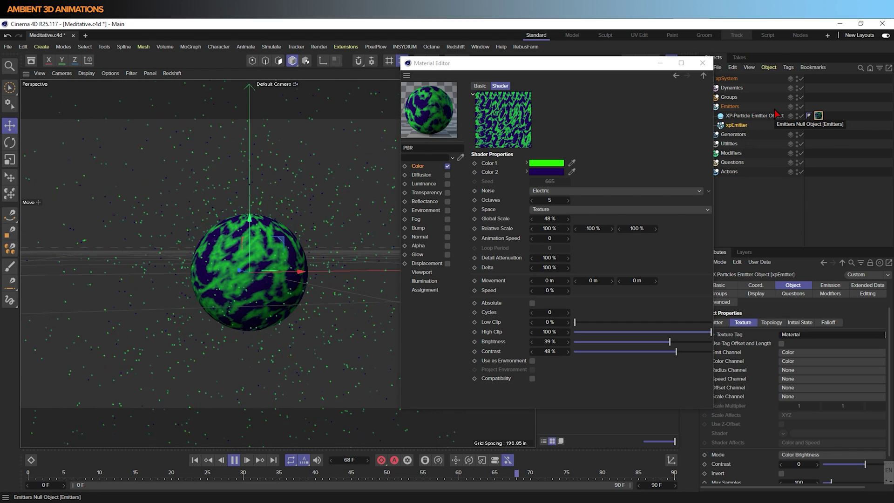
pyautogui.moveTo(619, 68); pyautogui.dragTo(505, 355)
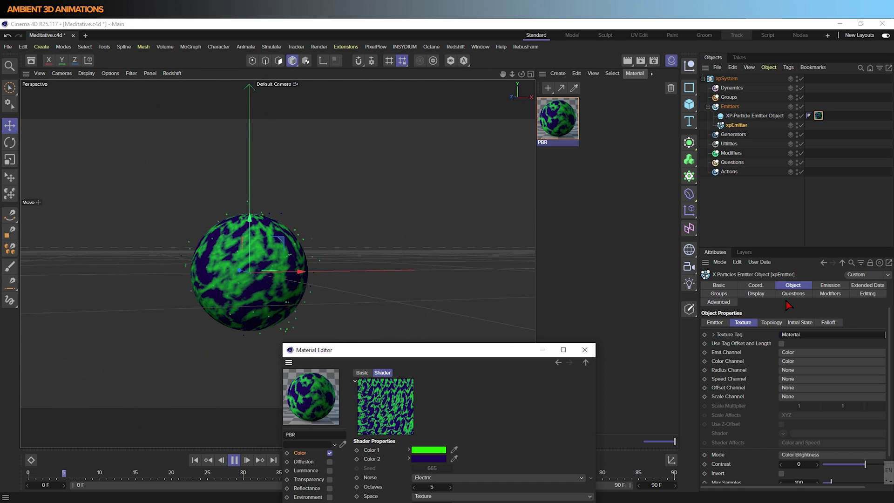
# Step: Set the xpEmitter's particle speed to 10 in and increase its birthrate
pyautogui.click(830, 285)
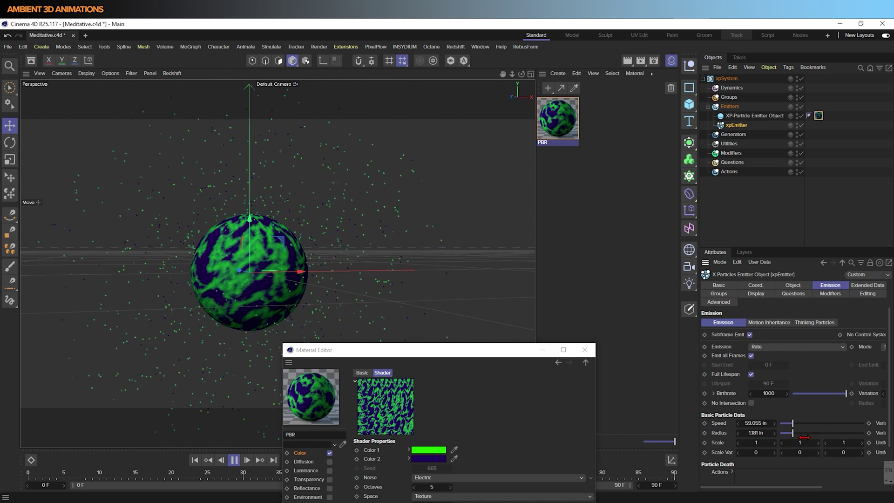
pyautogui.click(766, 423)
pyautogui.write('10')
pyautogui.press('Return')
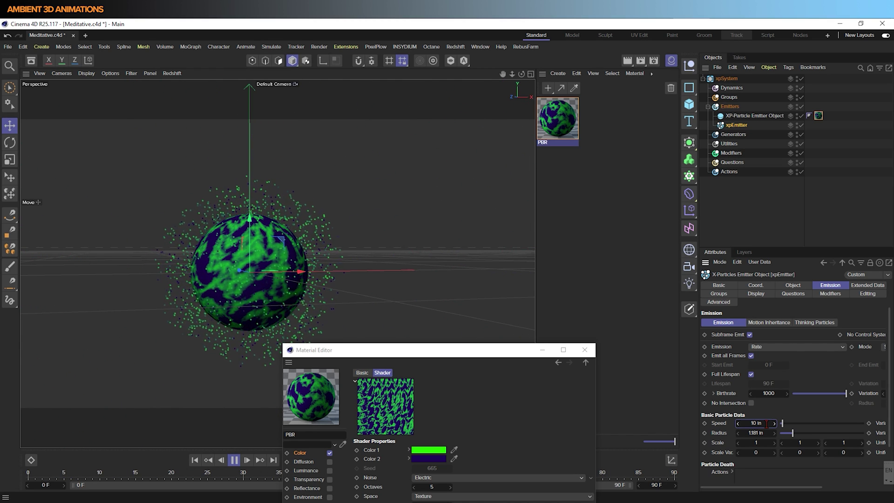
pyautogui.doubleClick(774, 393)
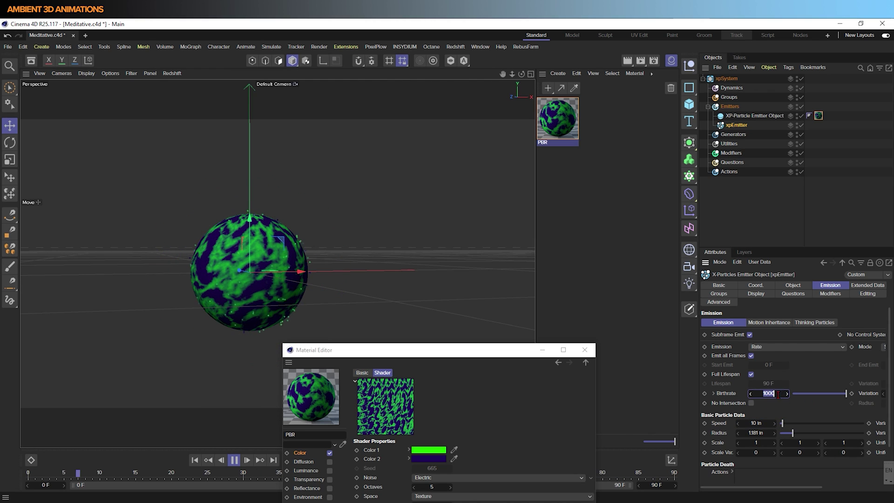
pyautogui.click(777, 393)
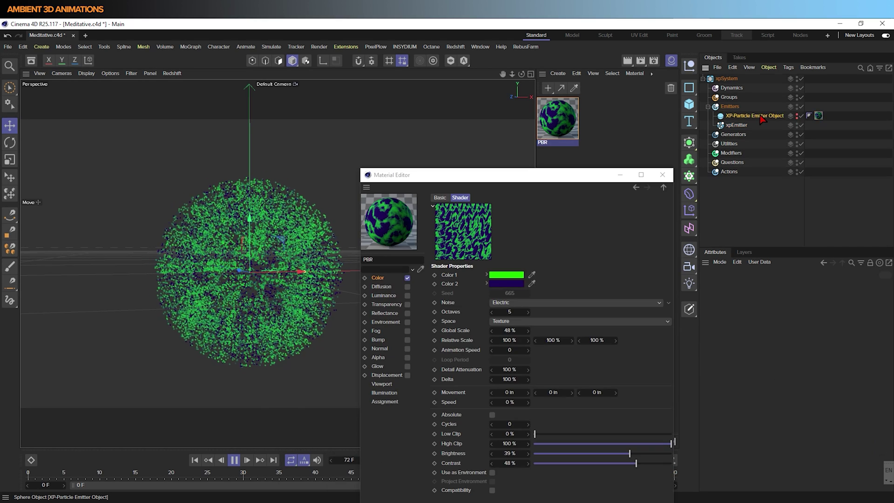
# Step: Add a Redshift Object tag to the XP-Particle Emitter Object sphere
pyautogui.rightClick(760, 117)
pyautogui.moveTo(800, 152)
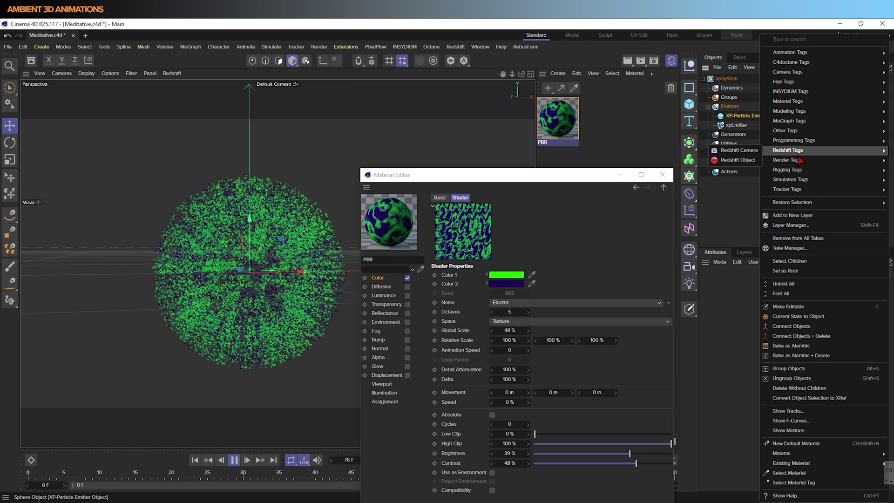
pyautogui.click(738, 159)
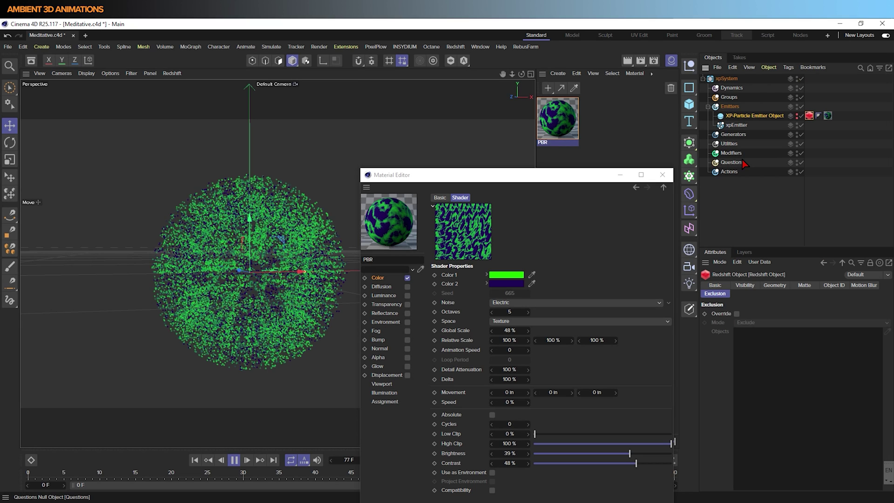
# Step: Move the Redshift Object tag from the emitter sphere to the xpEmitter and show its particle settings
pyautogui.click(775, 285)
pyautogui.moveTo(809, 115); pyautogui.dragTo(809, 125)
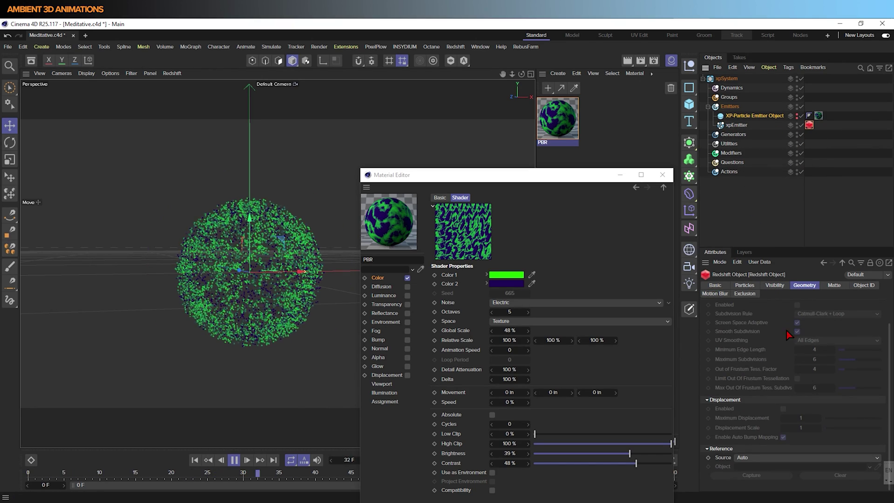
pyautogui.scroll(3, 762, 341)
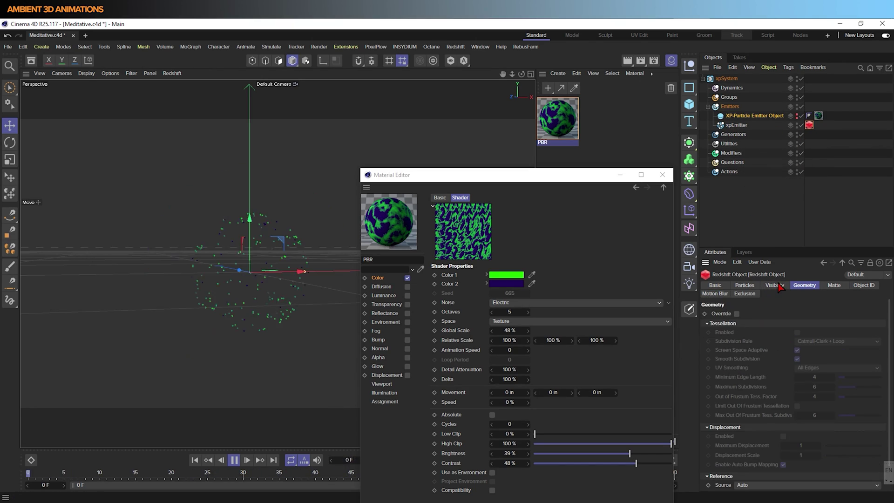
pyautogui.click(746, 286)
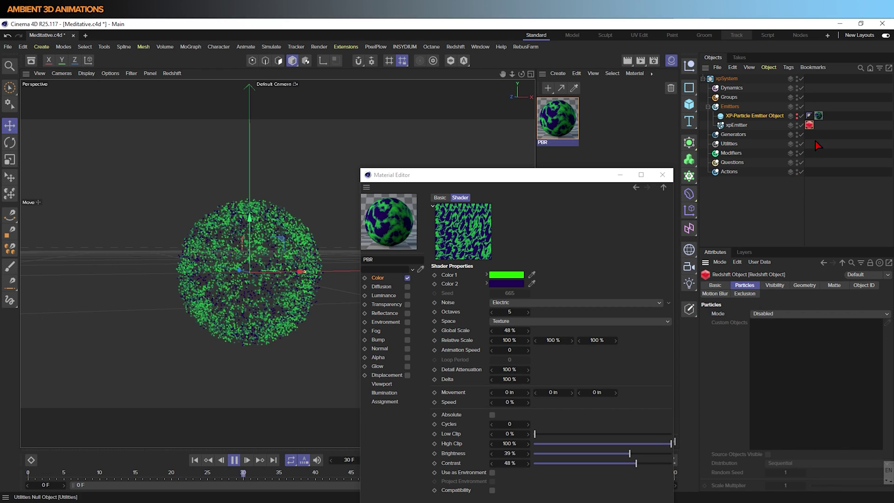
pyautogui.moveTo(810, 127); pyautogui.dragTo(810, 116)
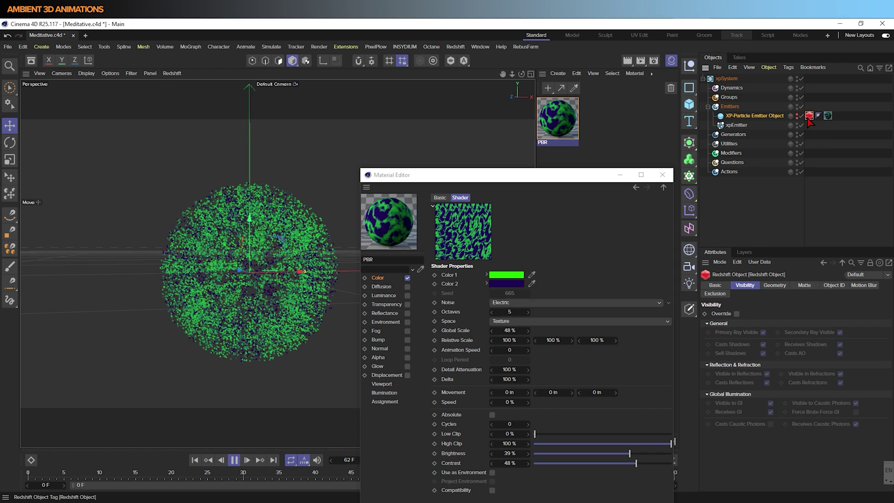
pyautogui.moveTo(806, 124); pyautogui.dragTo(808, 124)
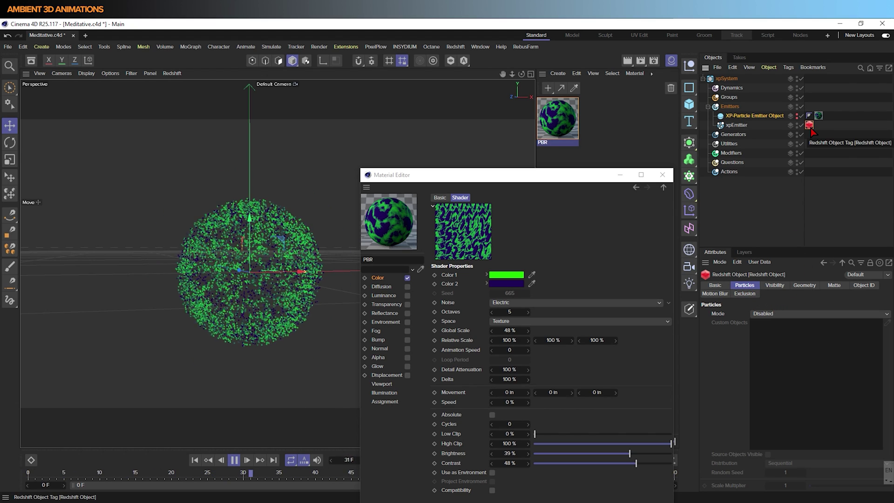
# Step: Try Sphere Instances as the Redshift Object tag's particle mode, and settle on Point Instances
pyautogui.click(785, 314)
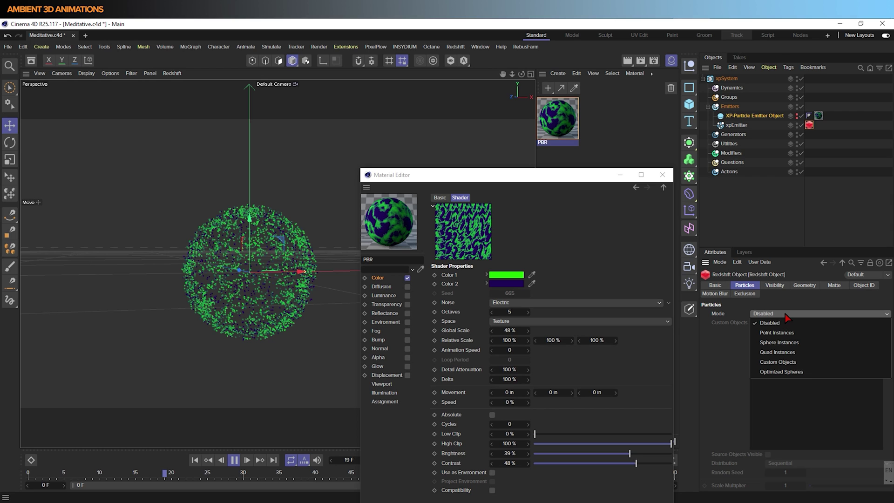
pyautogui.click(786, 332)
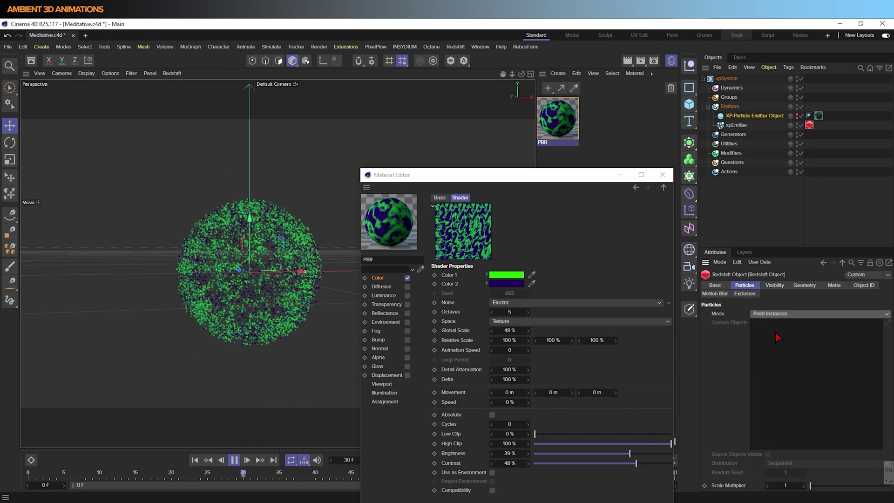
pyautogui.click(792, 315)
pyautogui.click(784, 342)
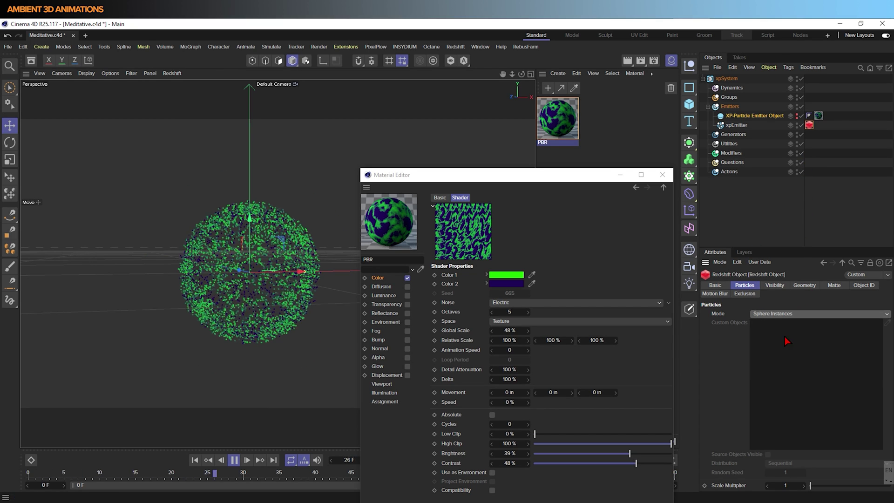
pyautogui.click(795, 315)
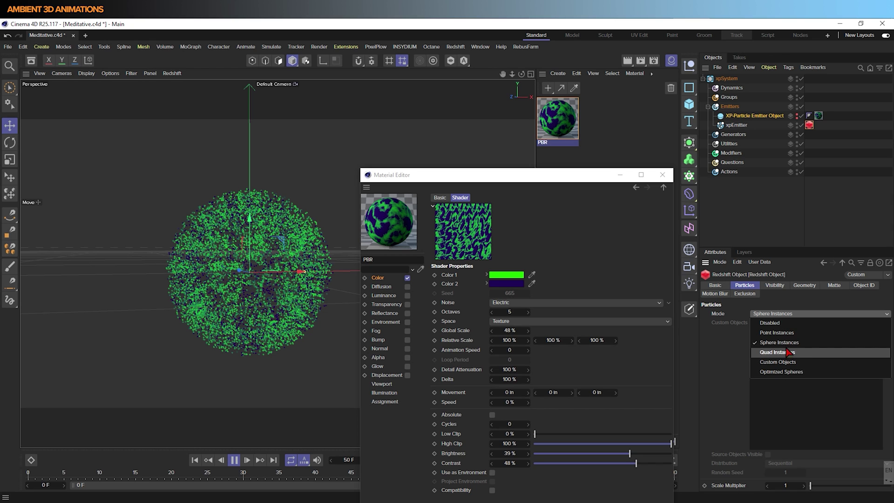
pyautogui.click(786, 332)
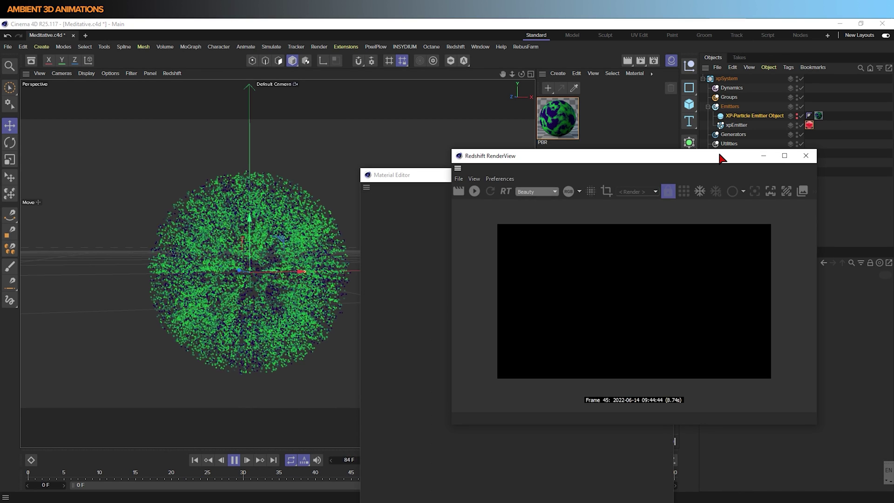
# Step: Create a Redshift RS Particle material and apply it to the xpEmitter
pyautogui.moveTo(721, 158); pyautogui.dragTo(369, 158)
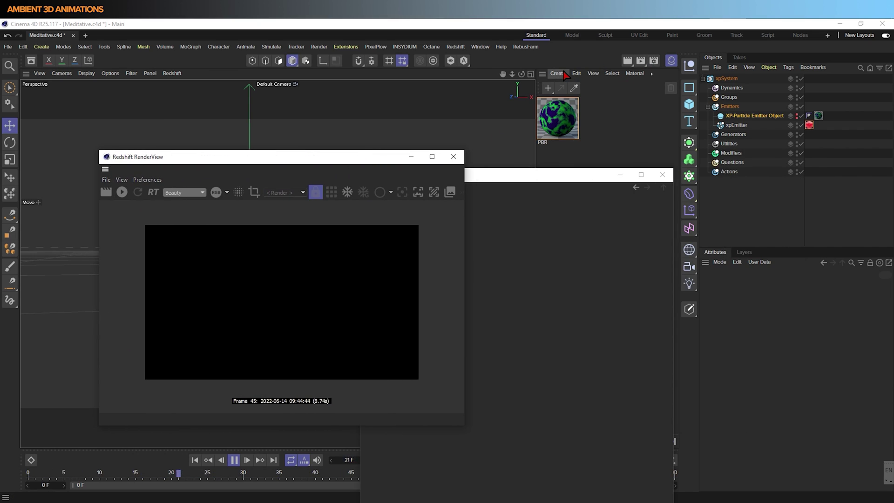
pyautogui.moveTo(606, 117)
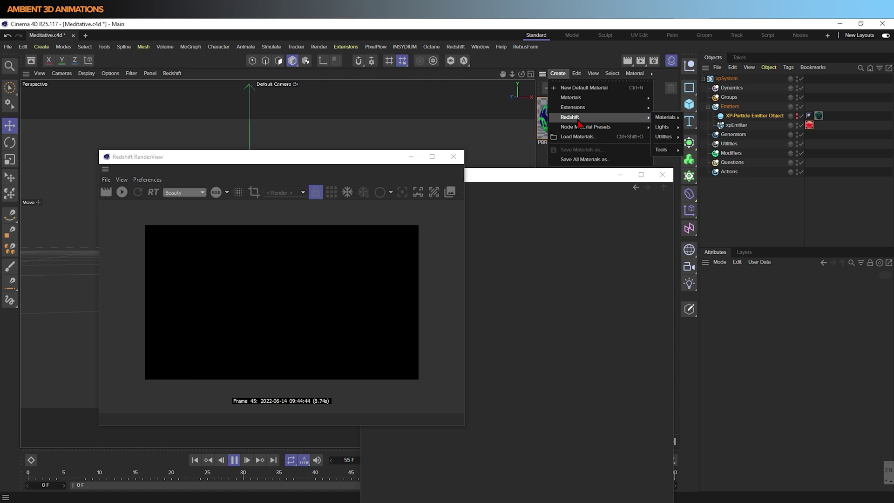
pyautogui.moveTo(671, 119)
pyautogui.click(704, 215)
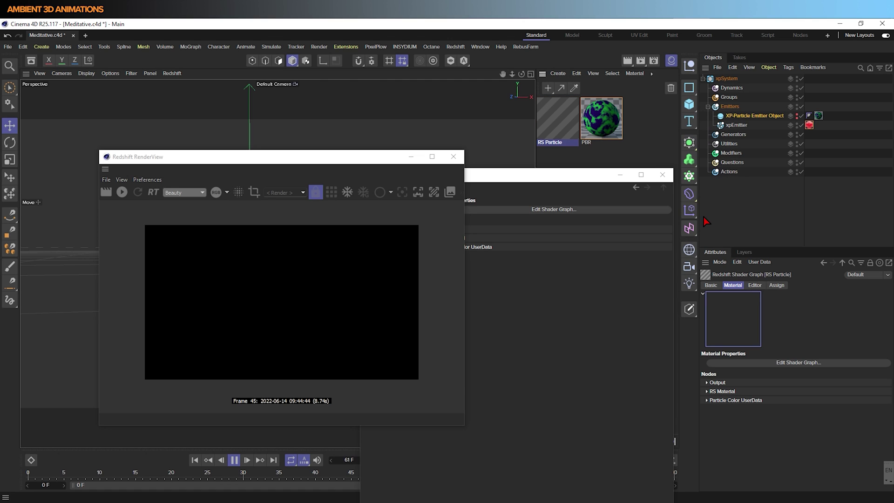
pyautogui.moveTo(626, 120); pyautogui.dragTo(748, 120)
pyautogui.moveTo(749, 125); pyautogui.dragTo(749, 127)
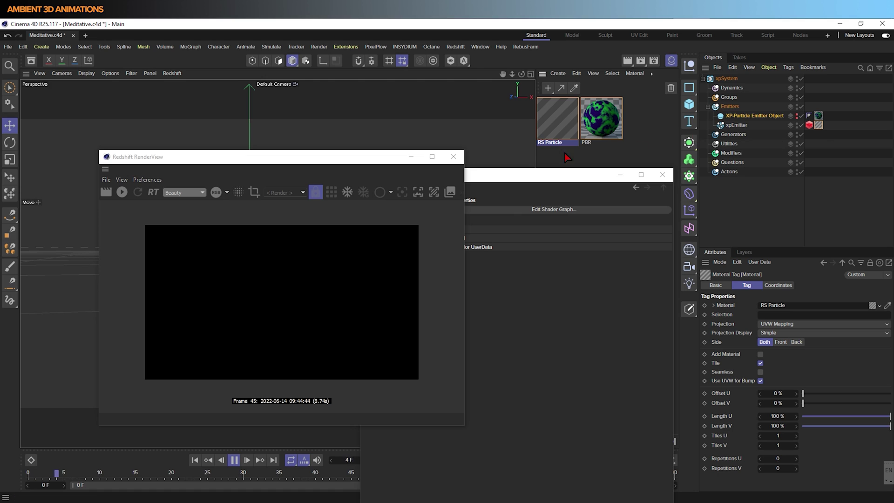
# Step: Open the RS Particle material's shader graph and stop the simulation playback
pyautogui.moveTo(324, 158); pyautogui.dragTo(296, 137)
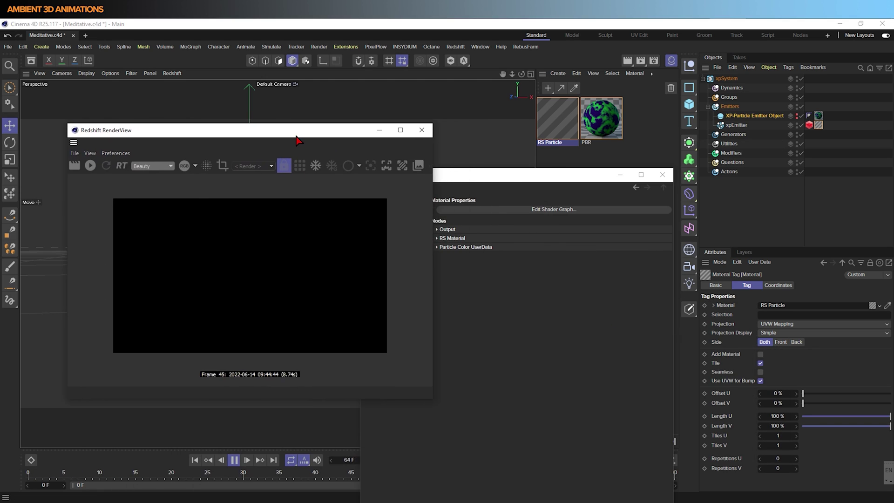
pyautogui.click(818, 125)
pyautogui.doubleClick(819, 125)
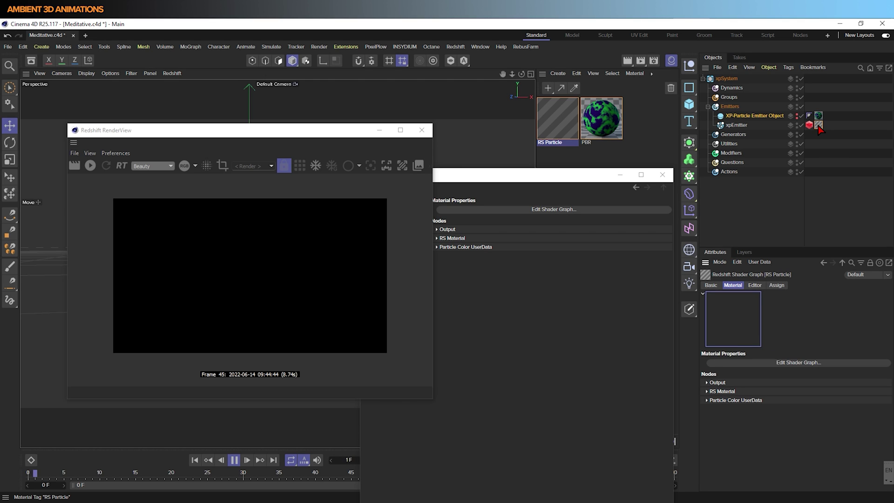
pyautogui.moveTo(510, 177); pyautogui.dragTo(545, 146)
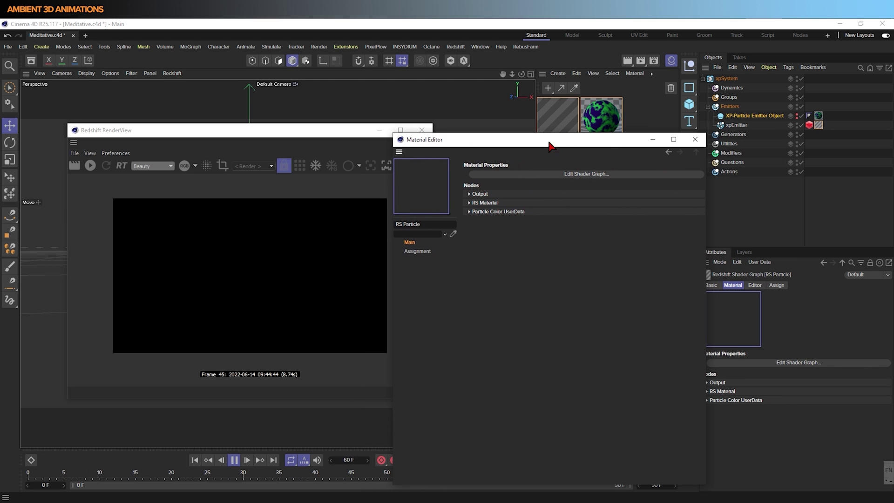
pyautogui.click(695, 139)
pyautogui.doubleClick(552, 111)
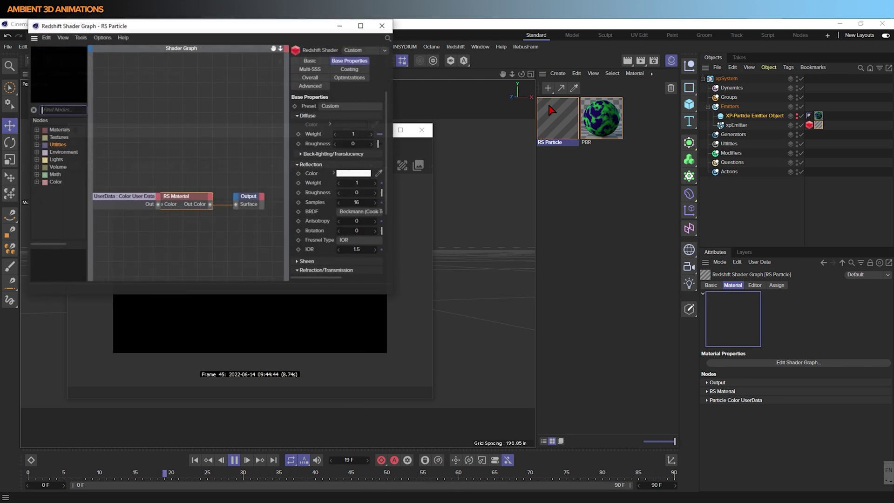
pyautogui.click(235, 460)
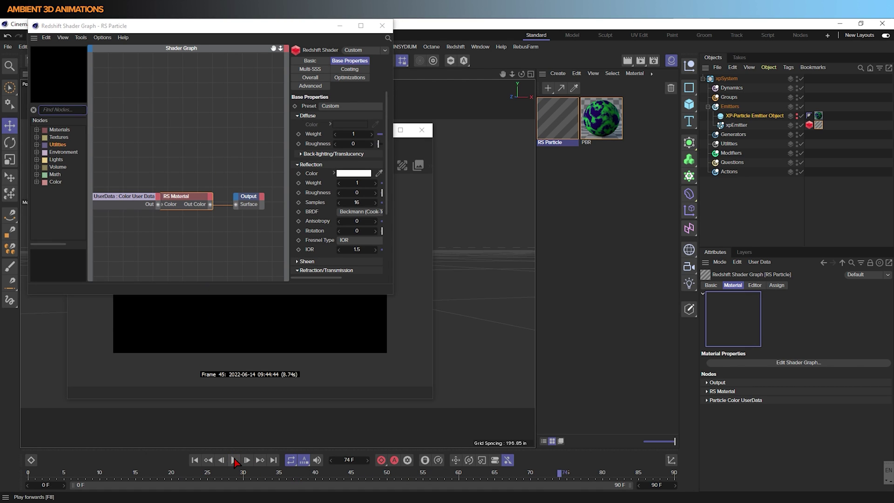
pyautogui.moveTo(190, 33); pyautogui.dragTo(453, 98)
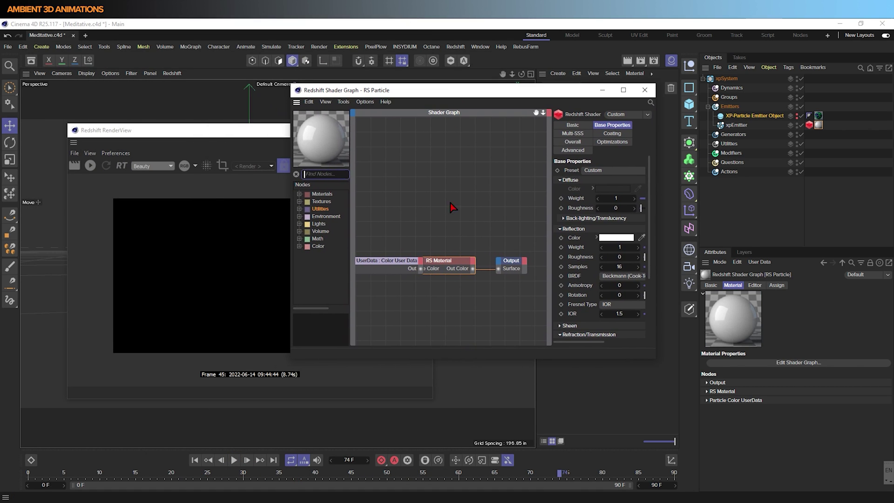
# Step: Separate the Particle Color UserData node from the RS Material node in the shader graph
pyautogui.scroll(-2, 383, 315)
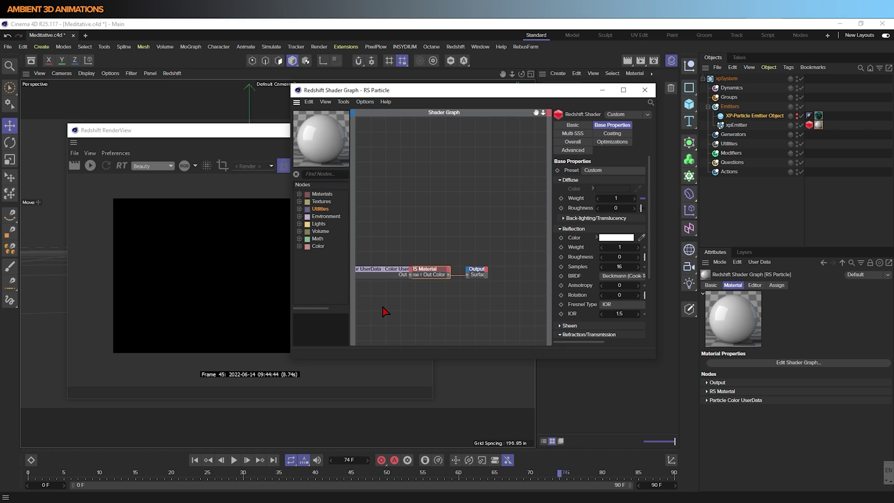
pyautogui.keyDown('alt'); pyautogui.moveTo(394, 304); pyautogui.dragTo(489, 276, button='middle'); pyautogui.keyUp('alt')
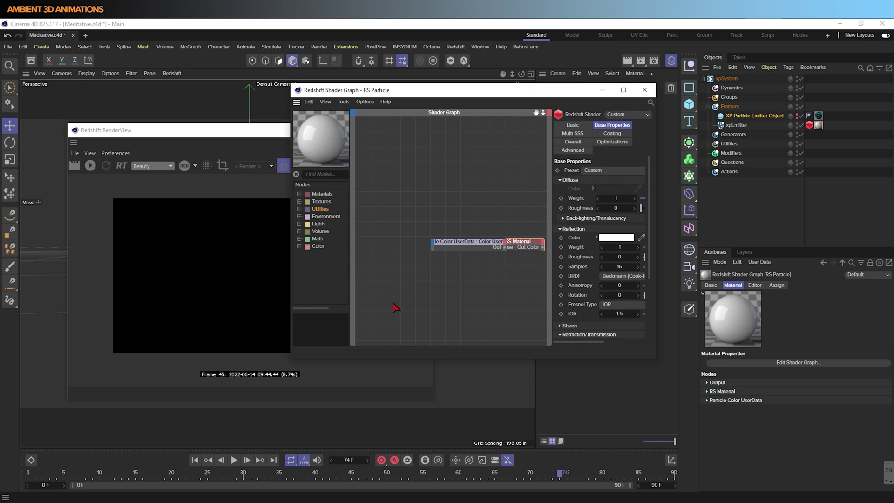
pyautogui.click(465, 242)
pyautogui.moveTo(464, 242); pyautogui.dragTo(396, 240)
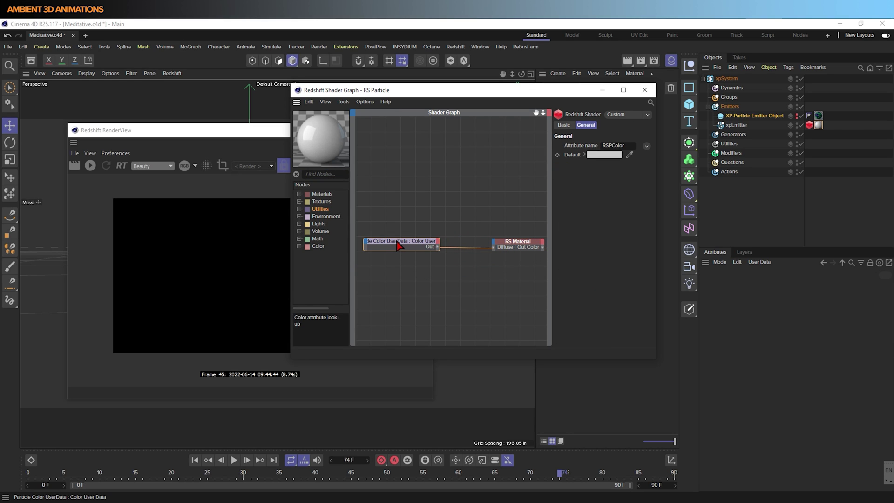
pyautogui.scroll(-2, 466, 260)
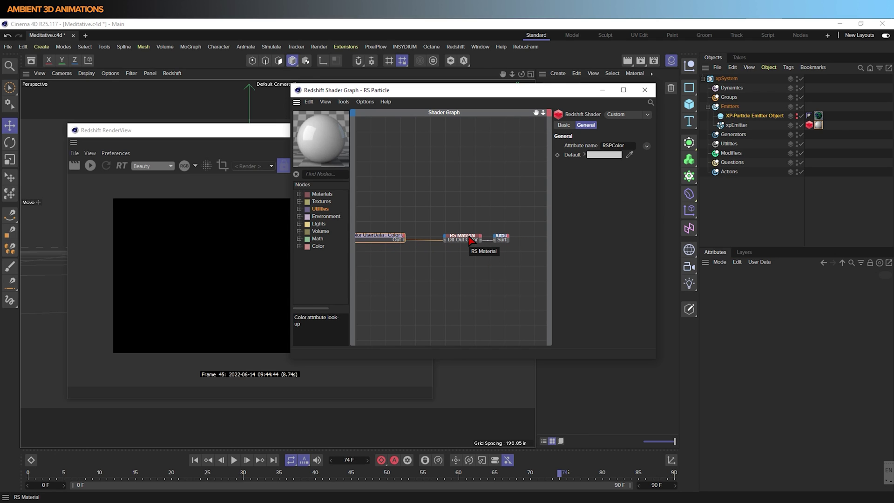
pyautogui.moveTo(385, 239); pyautogui.dragTo(399, 238)
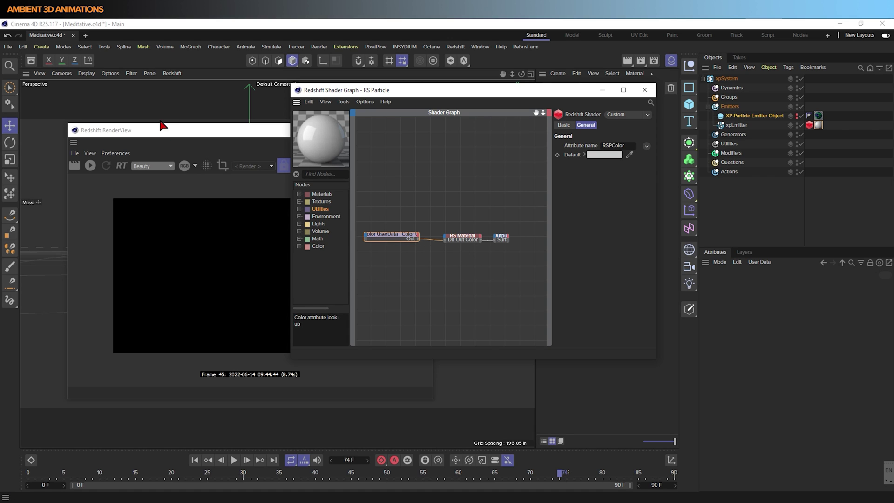
# Step: Connect the Particle Color UserData output to the RS Material's Emission Color input
pyautogui.moveTo(197, 134); pyautogui.dragTo(250, 393)
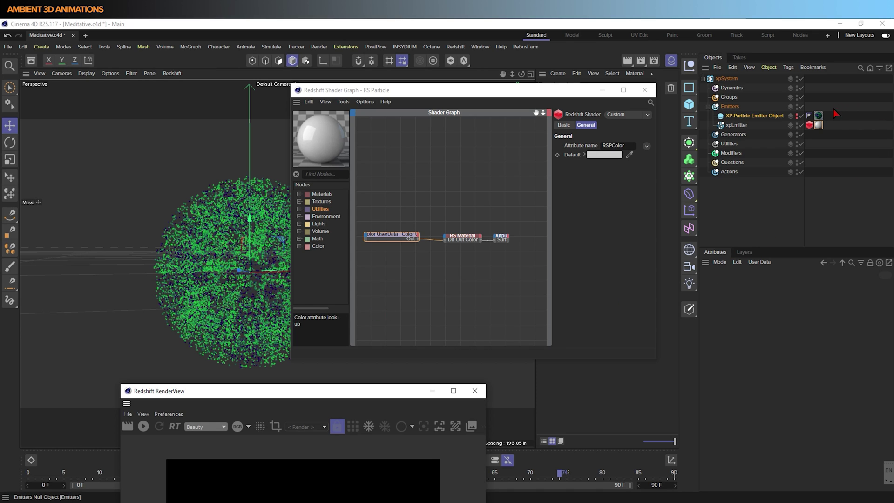
pyautogui.moveTo(532, 90)
pyautogui.mouseDown()
pyautogui.moveTo(530, 187)
pyautogui.moveTo(535, 86)
pyautogui.mouseUp()
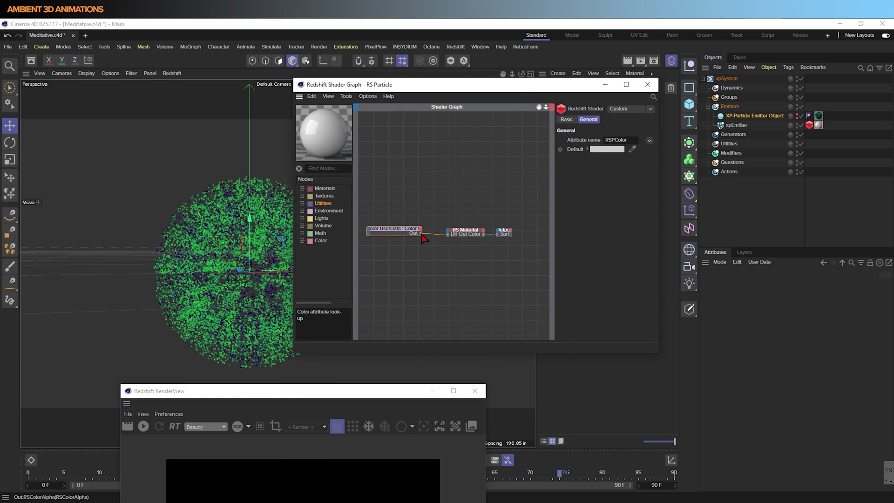
pyautogui.moveTo(421, 234); pyautogui.dragTo(449, 235)
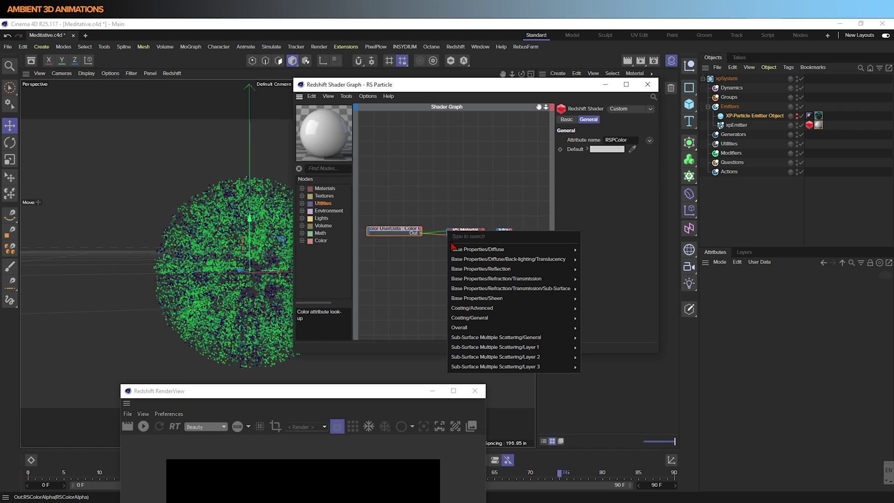
pyautogui.moveTo(465, 328)
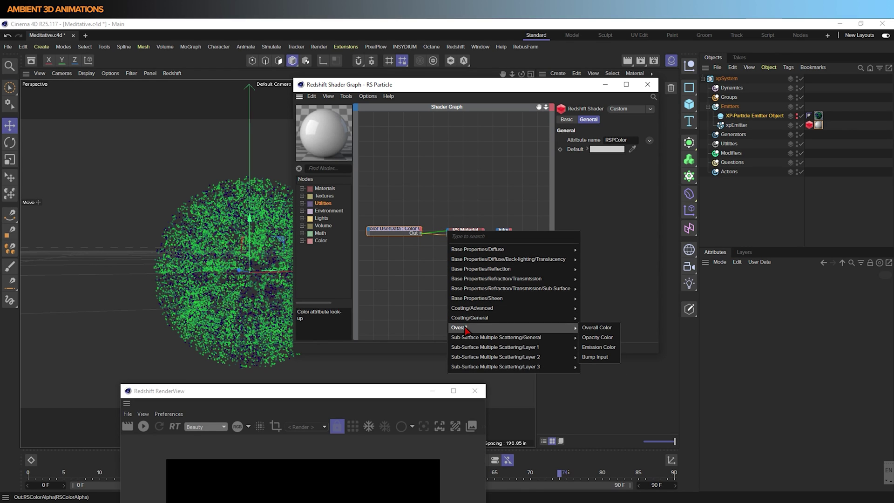
pyautogui.click(594, 353)
# Step: Start the interactive render in Redshift RenderView and place its window clear of the shader graph's nodes
pyautogui.moveTo(313, 393); pyautogui.dragTo(267, 134)
pyautogui.click(97, 162)
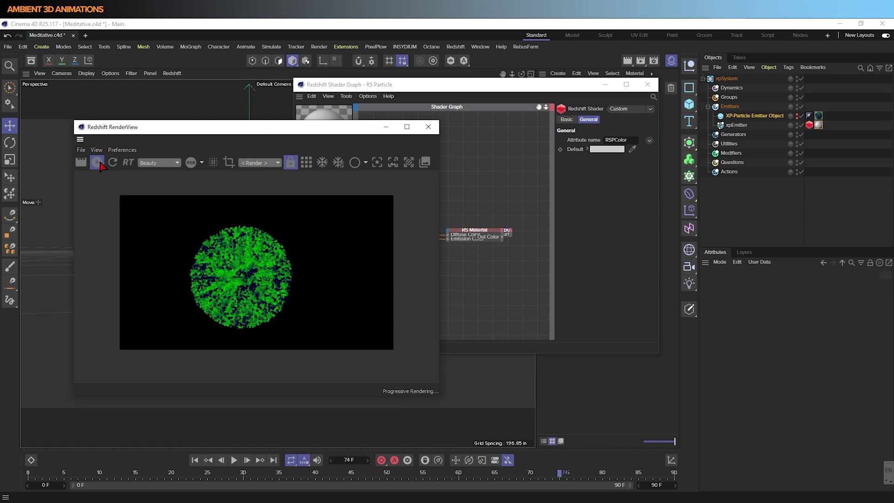
pyautogui.moveTo(294, 131); pyautogui.dragTo(243, 213)
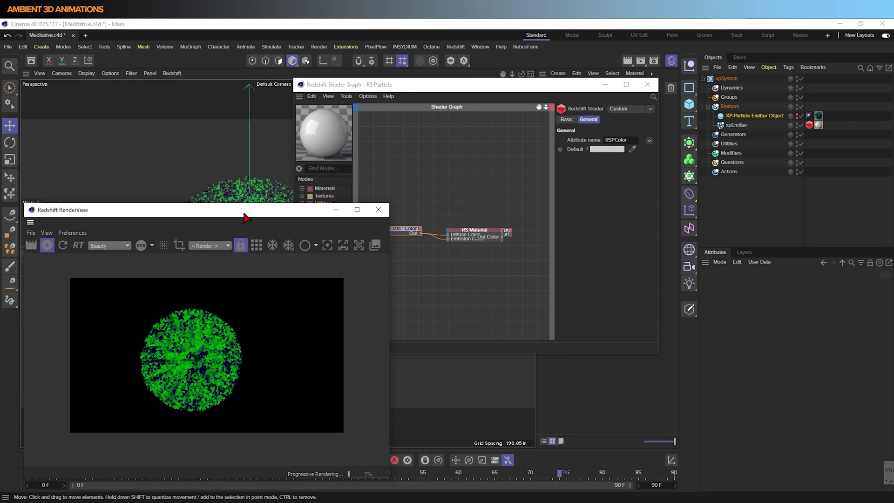
# Step: Set the RS Material's Emission Weight to 0.506 and bring the RenderView forward to check the render
pyautogui.click(478, 233)
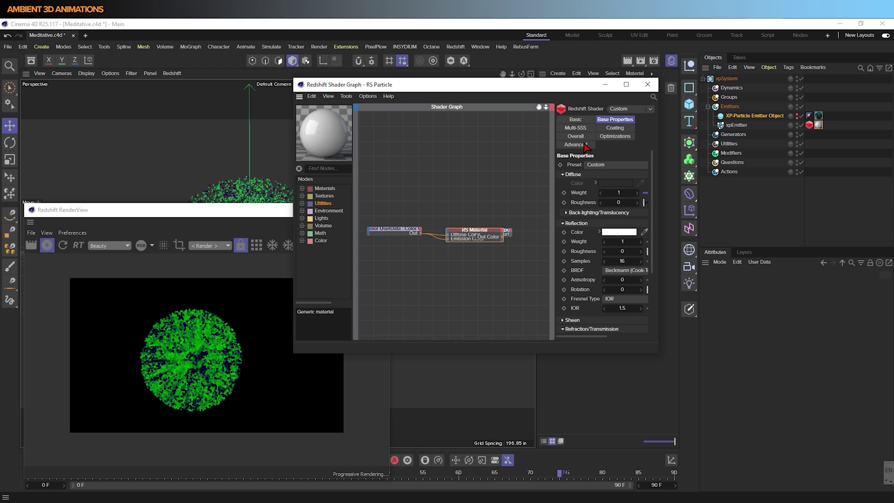
pyautogui.moveTo(658, 147); pyautogui.dragTo(804, 148)
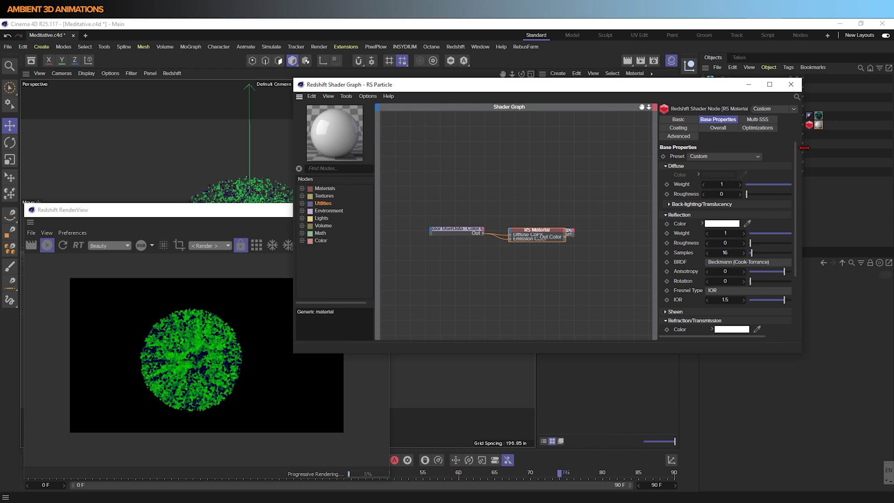
pyautogui.click(724, 129)
pyautogui.moveTo(755, 183); pyautogui.dragTo(765, 184)
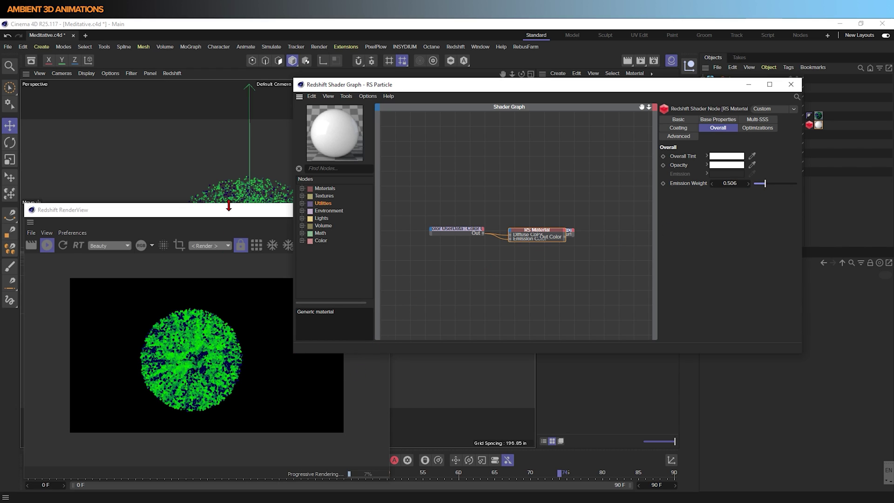
pyautogui.click(216, 223)
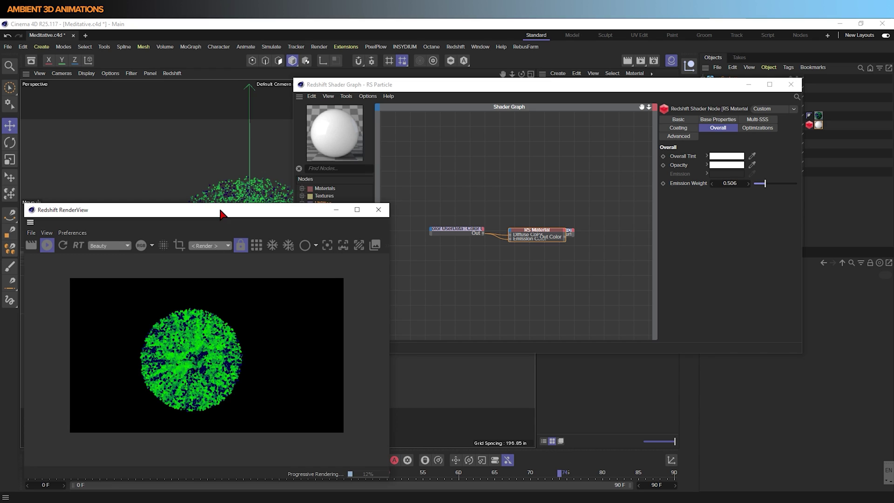
# Step: Minimize the shader graph, enlarge the particle sphere in the viewport, and place the RenderView window beside the object list
pyautogui.moveTo(221, 216); pyautogui.dragTo(268, 145)
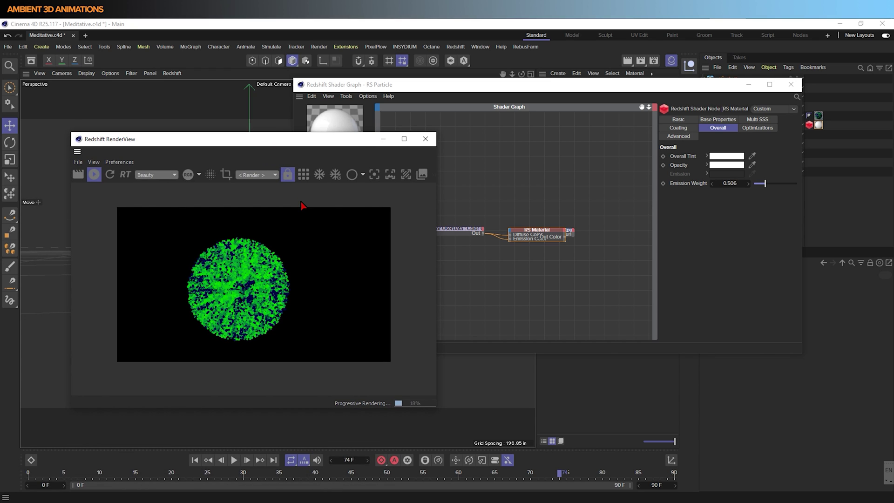
pyautogui.moveTo(665, 87); pyautogui.dragTo(473, 260)
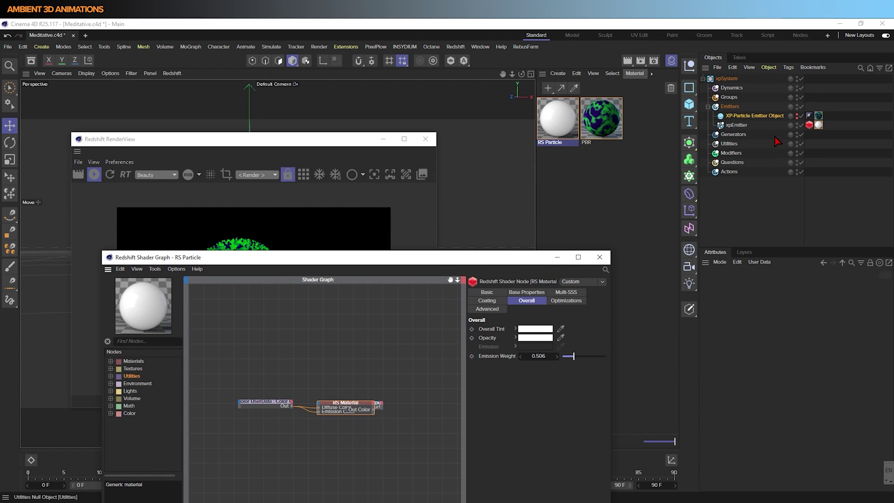
pyautogui.click(557, 258)
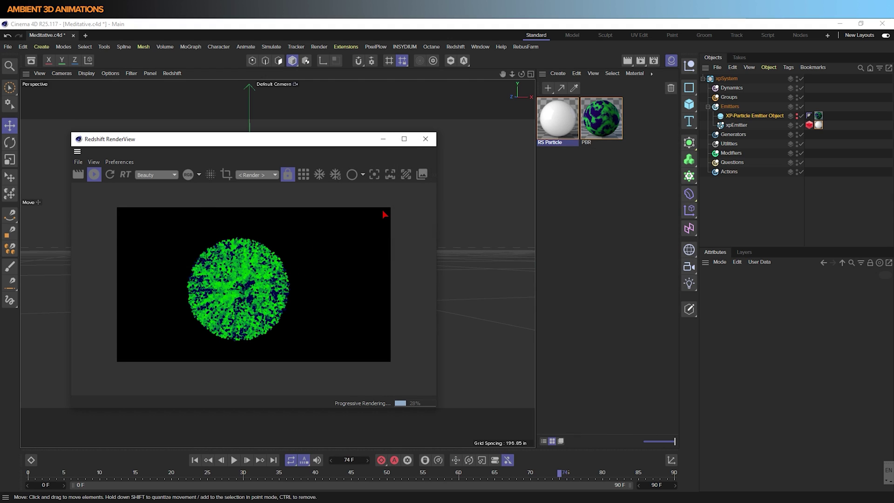
pyautogui.moveTo(306, 140); pyautogui.dragTo(673, 135)
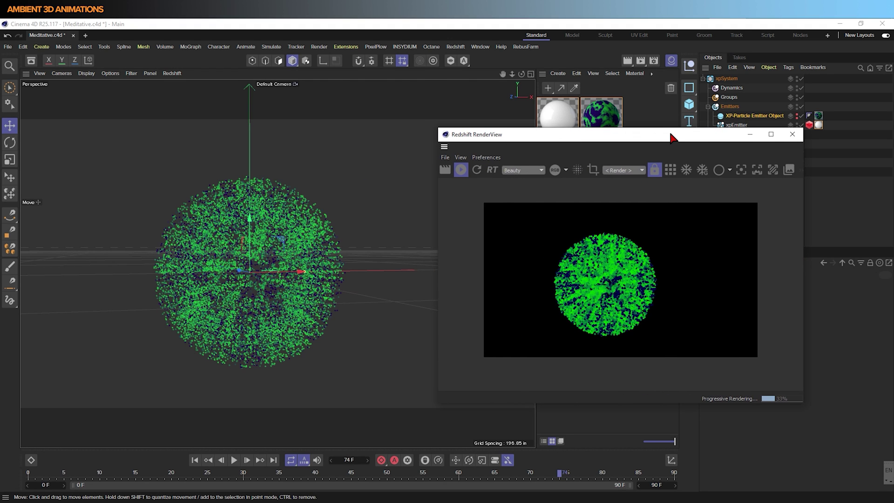
pyautogui.scroll(5, 248, 268)
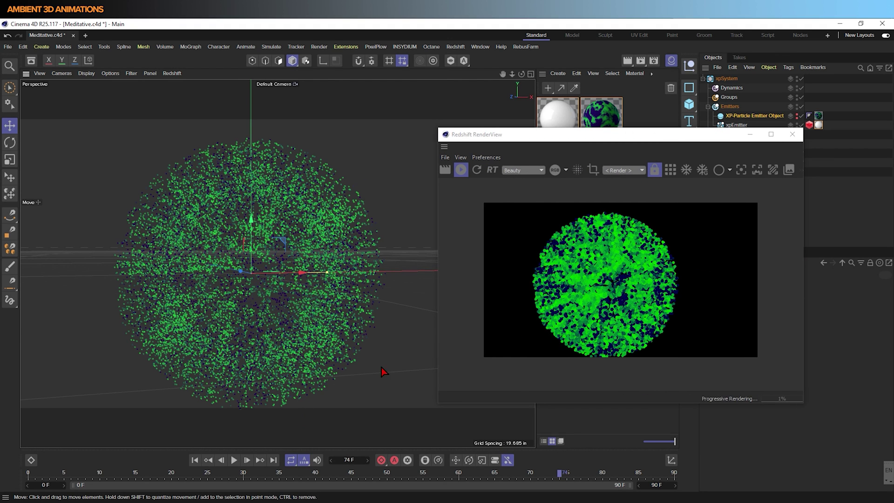
pyautogui.moveTo(634, 138); pyautogui.dragTo(501, 104)
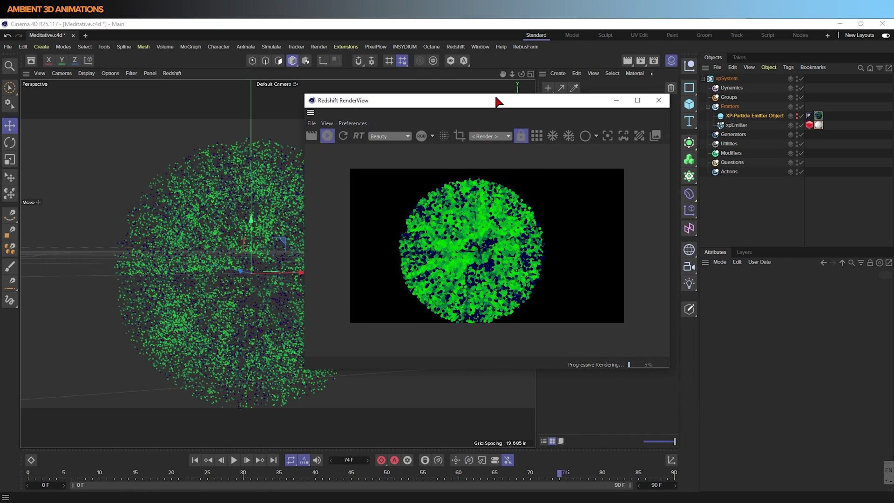
# Step: Try xpEmitter particle Radius values of 0.394 in, 3.15 in and 2.756 in while the animation plays from the start
pyautogui.click(733, 124)
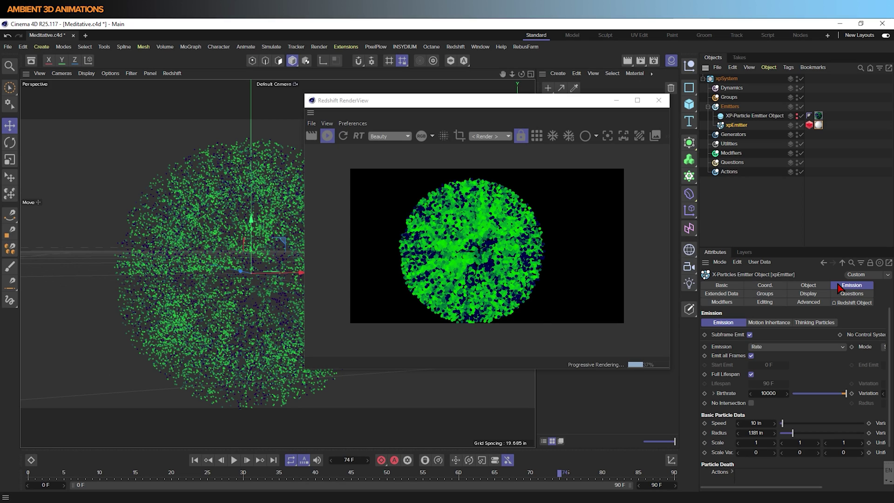
pyautogui.moveTo(792, 434); pyautogui.dragTo(786, 437)
pyautogui.click(193, 462)
pyautogui.click(234, 460)
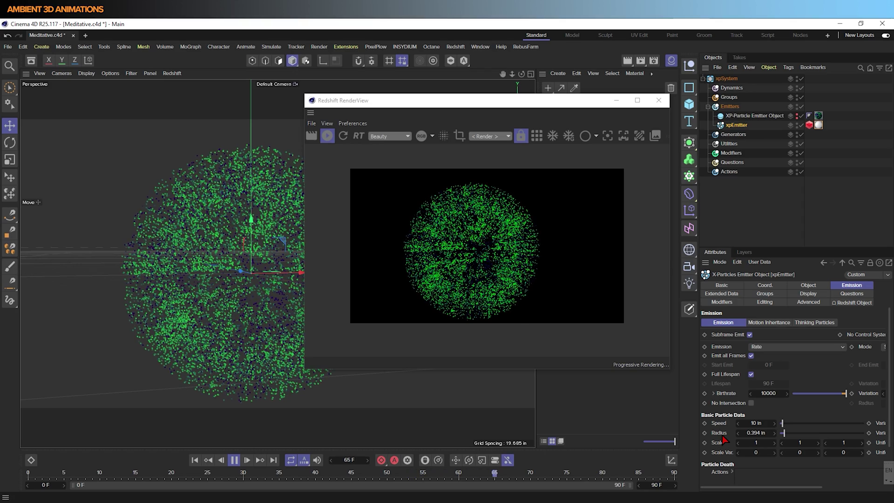
pyautogui.moveTo(782, 435); pyautogui.dragTo(816, 441)
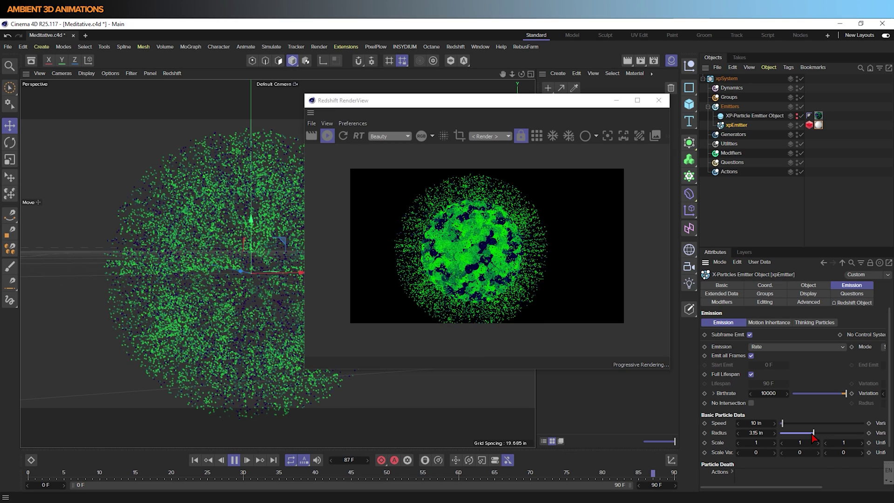
pyautogui.moveTo(816, 435)
pyautogui.mouseDown()
pyautogui.moveTo(787, 439)
pyautogui.moveTo(811, 439)
pyautogui.mouseUp()
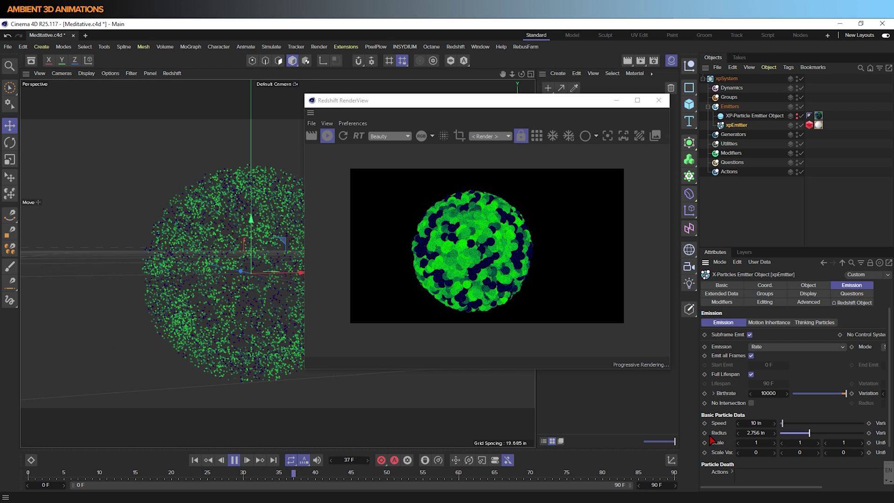
# Step: Keyframe xpEmitter's Radius at 2.756 in near frame 43 and 1.181 in at frame 69, and play the animation
pyautogui.moveTo(809, 434)
pyautogui.mouseDown()
pyautogui.moveTo(793, 434)
pyautogui.moveTo(811, 434)
pyautogui.mouseUp()
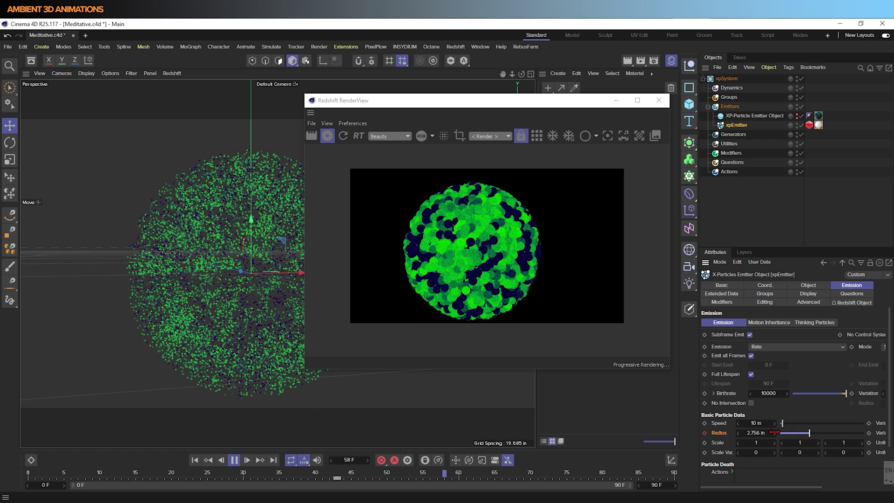
pyautogui.click(234, 460)
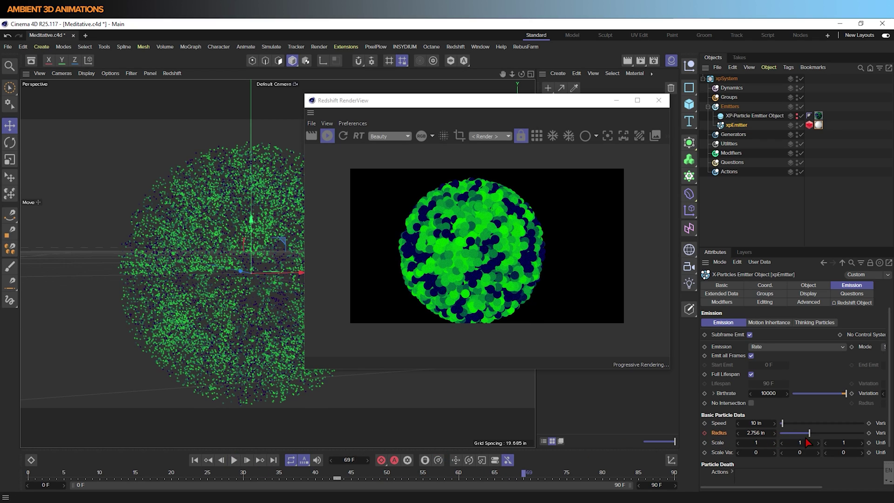
pyautogui.click(794, 434)
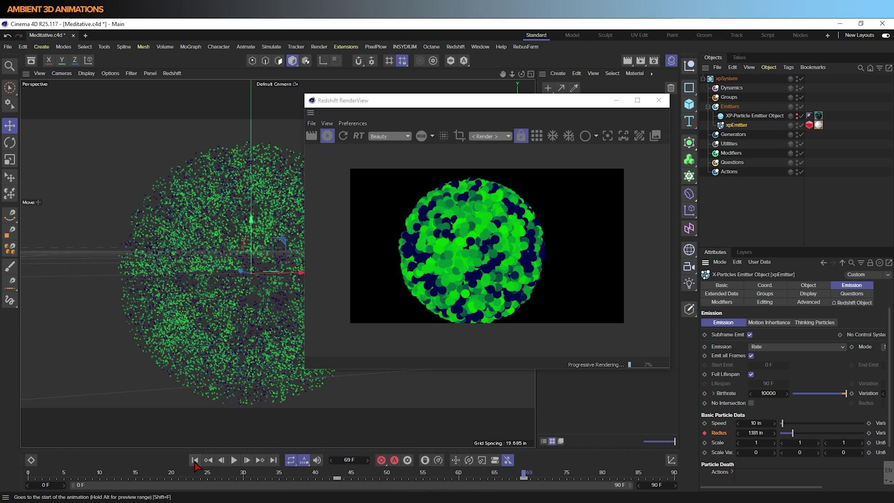
pyautogui.click(195, 461)
pyautogui.click(235, 461)
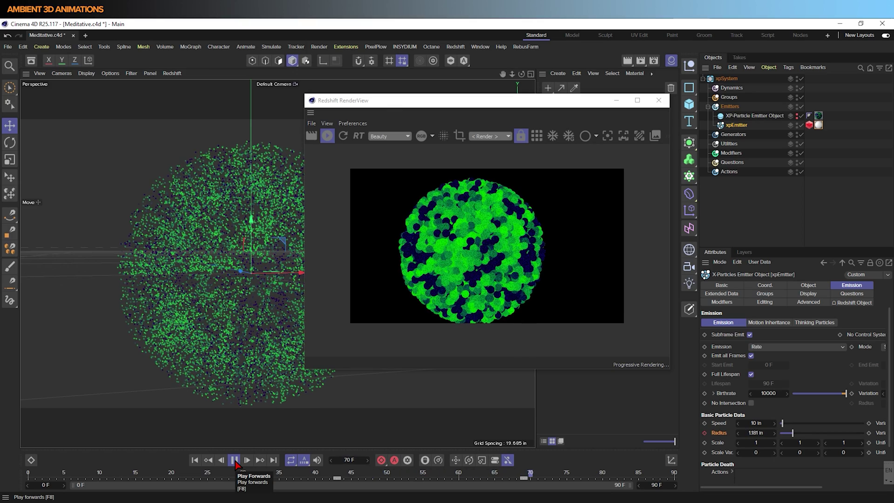
pyautogui.click(235, 460)
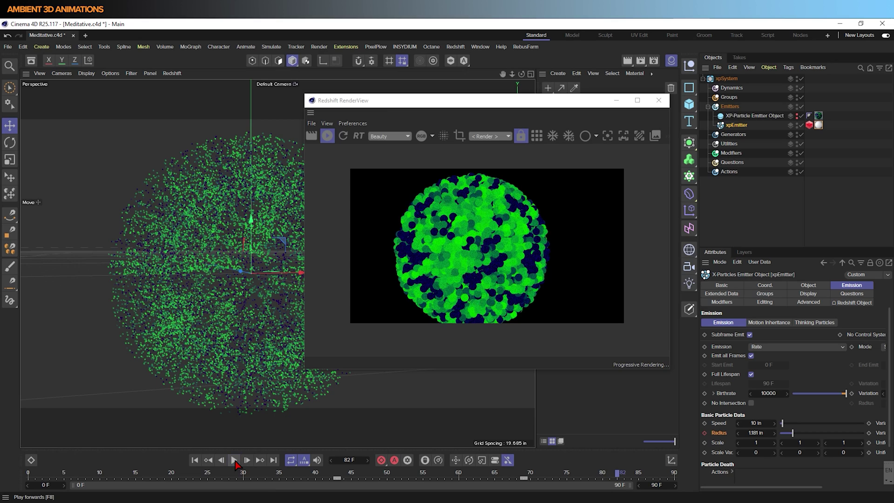
# Step: Delete the two Radius keyframes from the timeline and scrub the animation to frame 49
pyautogui.click(525, 480)
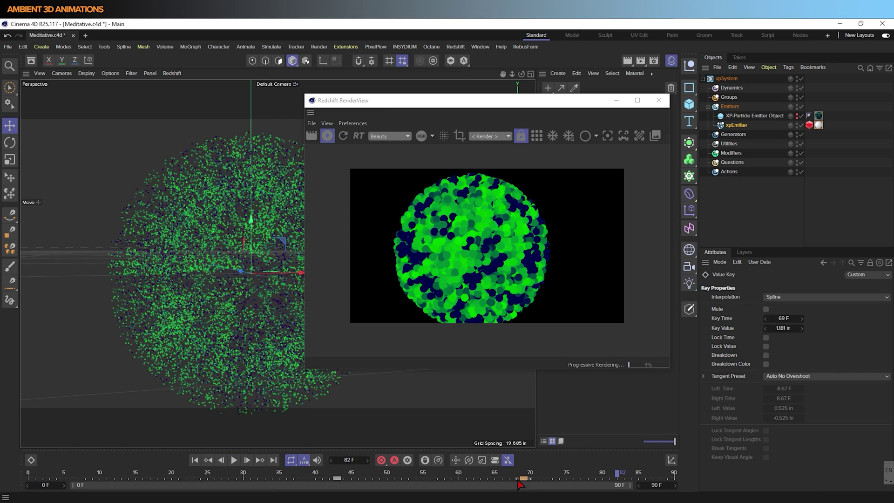
pyautogui.click(340, 479)
pyautogui.click(385, 478)
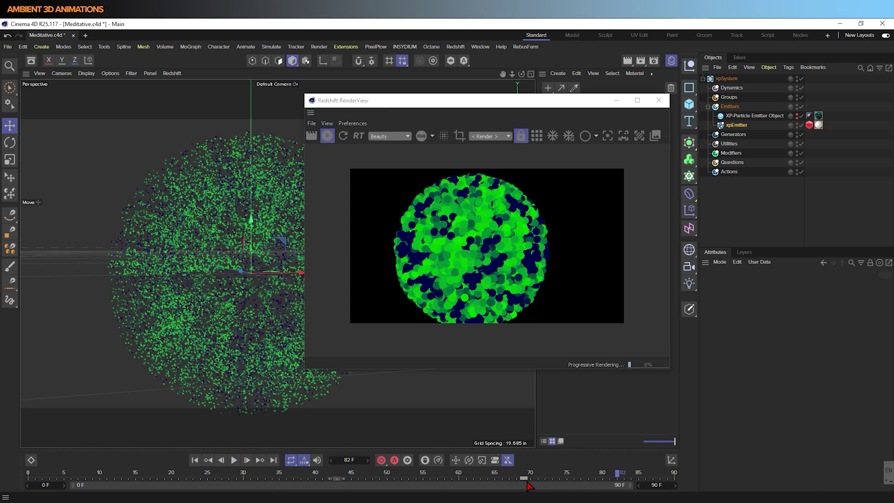
pyautogui.moveTo(525, 481); pyautogui.dragTo(524, 480)
pyautogui.moveTo(35, 476); pyautogui.dragTo(379, 474)
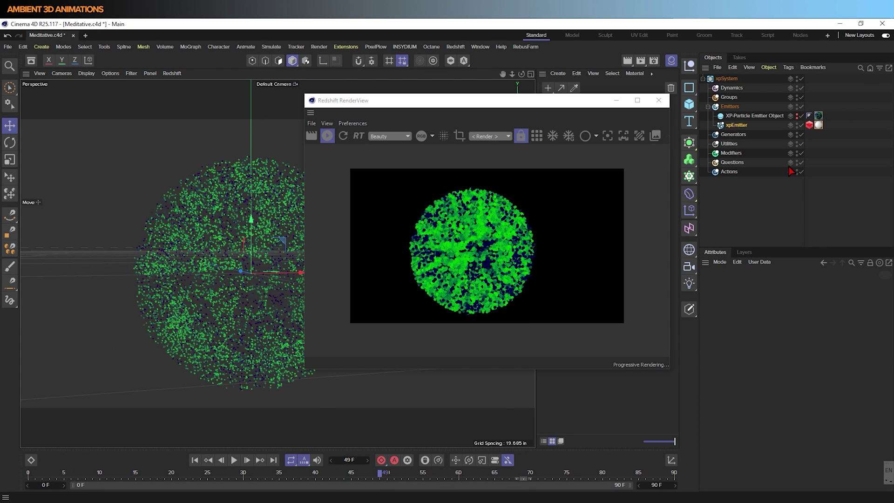
# Step: Set xpEmitter's particle Radius to 0.2 in and play the animation
pyautogui.click(730, 125)
pyautogui.doubleClick(758, 434)
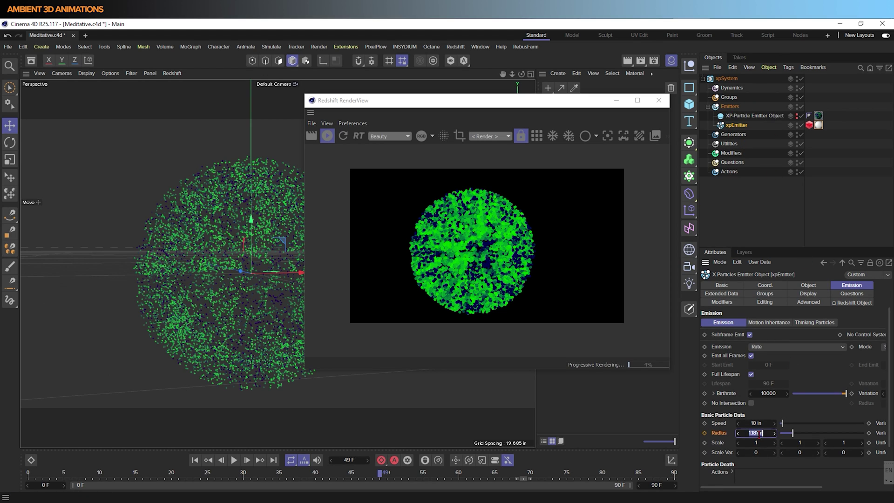
pyautogui.press('BackSpace')
pyautogui.write('.2')
pyautogui.press('Return')
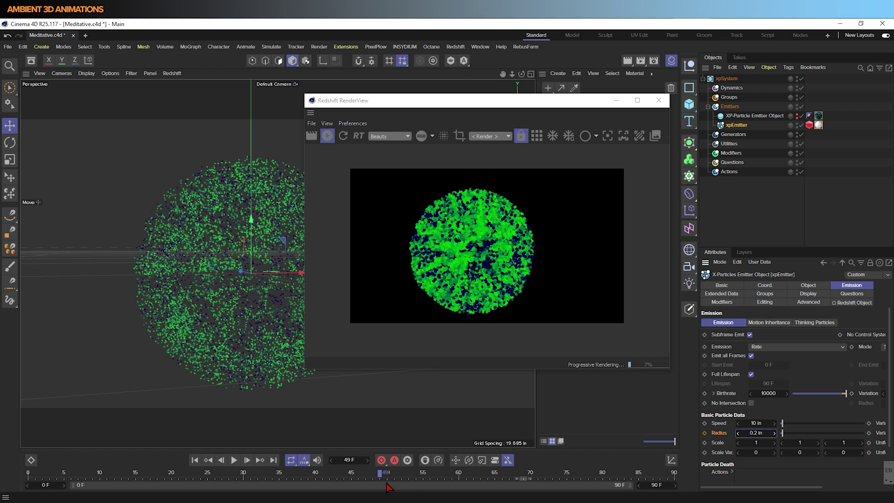
pyautogui.click(234, 460)
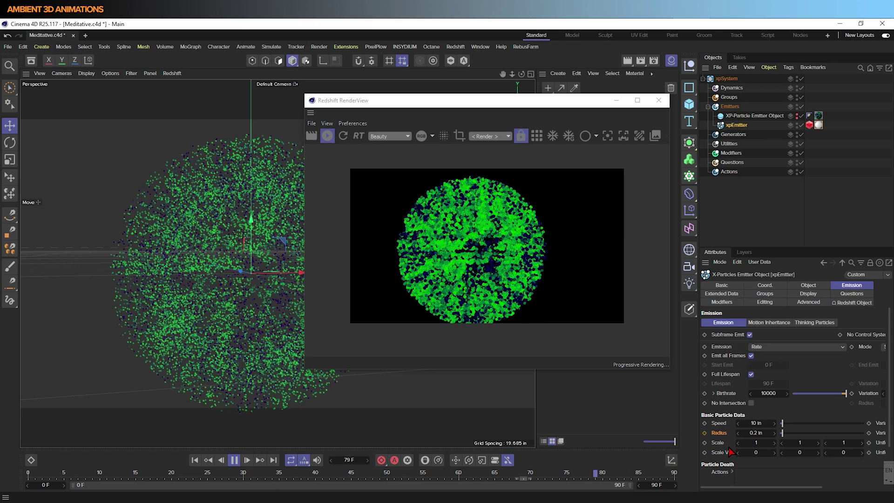
# Step: Try a smaller particle Radius of 0.15 in on xpEmitter during playback
pyautogui.doubleClick(762, 434)
pyautogui.write('.1')
pyautogui.press('Return')
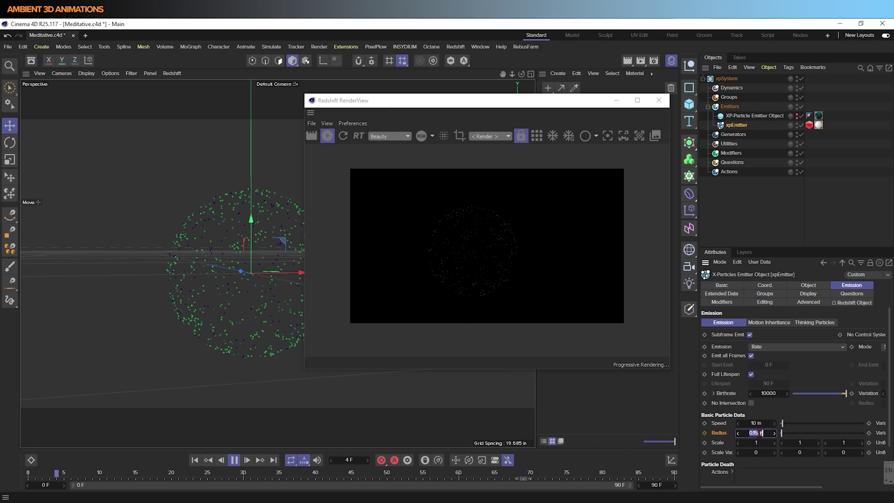
# Step: Uncover the materials by moving RenderView aside, return the particle Radius to 0.2 in, and stop playback to scrub to frame 78
pyautogui.moveTo(564, 104); pyautogui.dragTo(329, 118)
pyautogui.doubleClick(756, 433)
pyautogui.press('BackSpace')
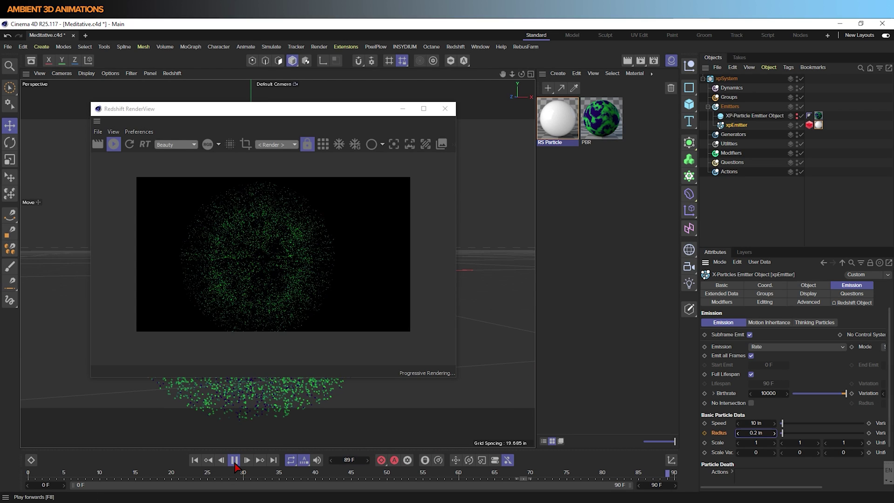
pyautogui.click(233, 461)
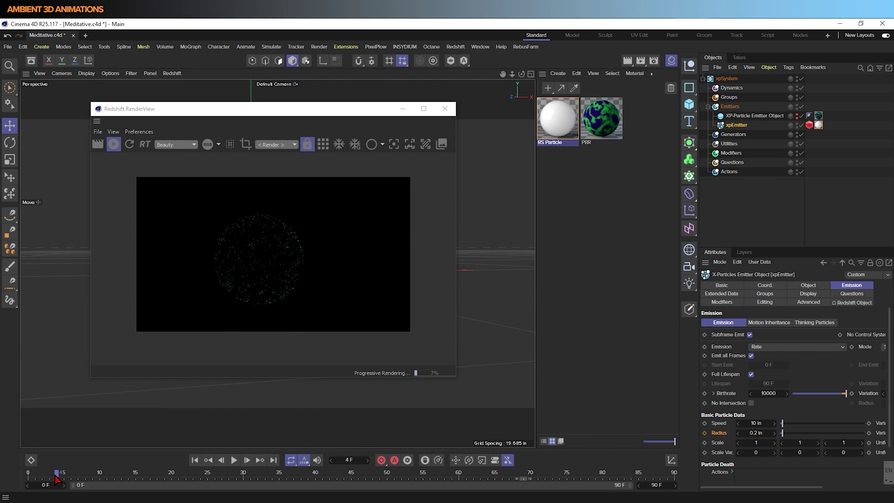
pyautogui.moveTo(21, 477); pyautogui.dragTo(592, 484)
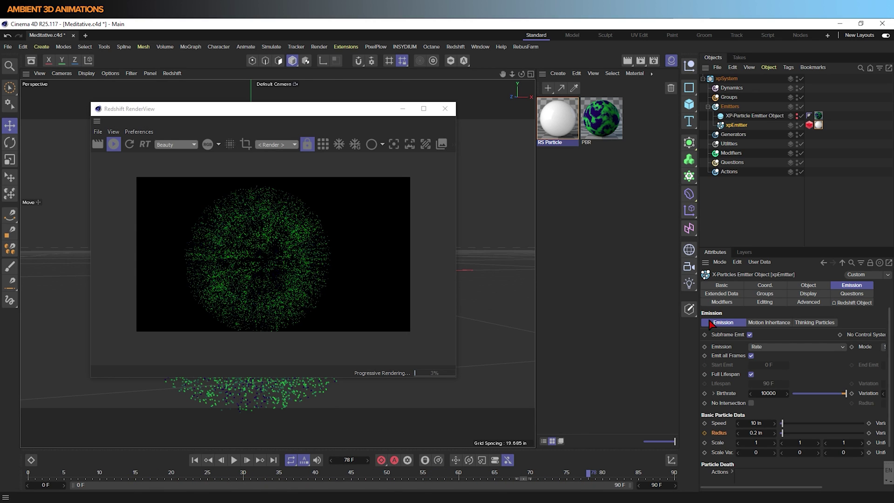
# Step: In the RS Particle shader graph, space out the Output and RS Material nodes, set Emission Weight to 2, and save the project
pyautogui.doubleClick(555, 121)
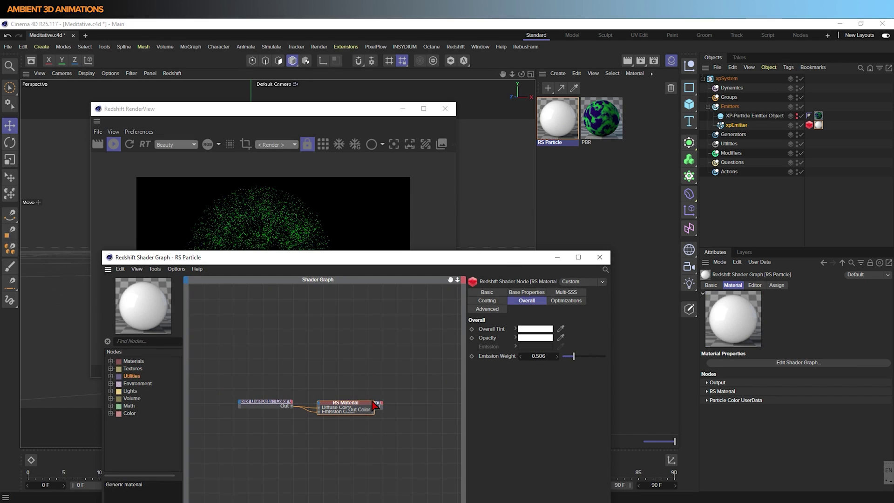
pyautogui.moveTo(379, 404); pyautogui.dragTo(421, 387)
pyautogui.moveTo(352, 402); pyautogui.dragTo(349, 348)
pyautogui.moveTo(582, 356); pyautogui.dragTo(609, 357)
pyautogui.hotkey('ctrl', 's')
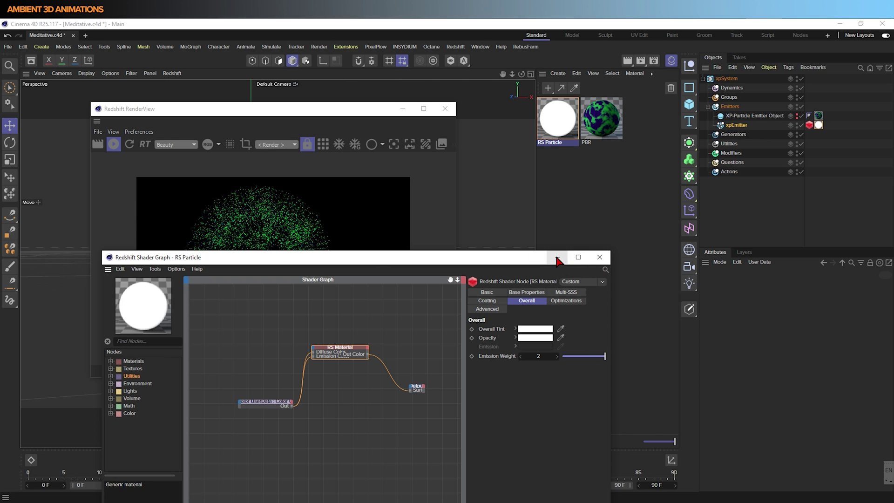
# Step: Minimize the shader graph and play the animation from the start to check the brighter particles, stopping at frame 74
pyautogui.click(557, 259)
pyautogui.click(196, 461)
pyautogui.click(234, 461)
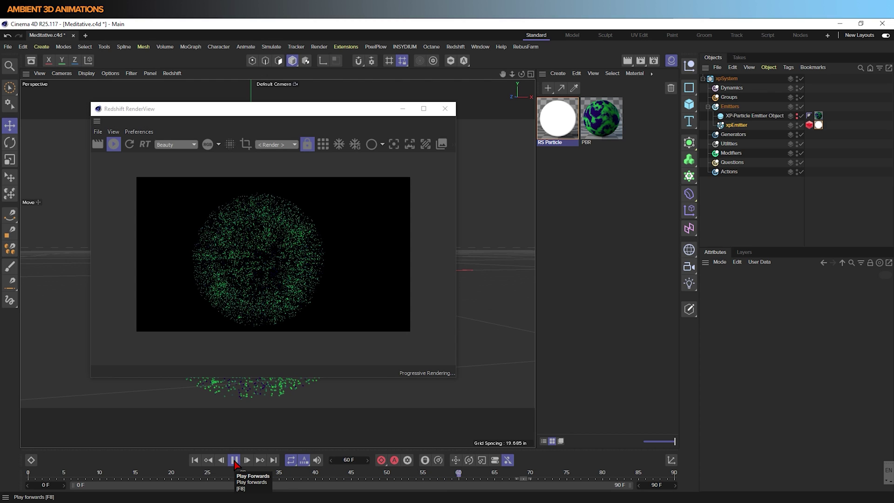
pyautogui.click(234, 460)
# Step: Set the Brightness of the PBR material's Noise shader to 38% and replay the animation from the start
pyautogui.doubleClick(601, 119)
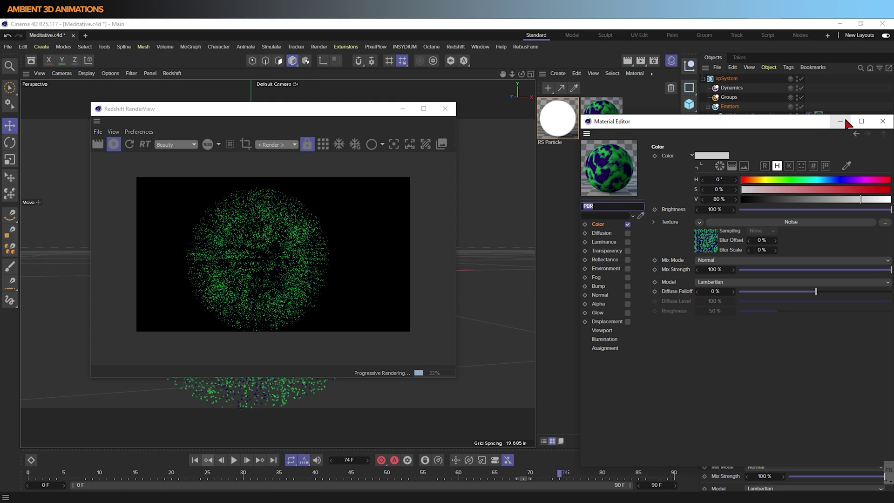
pyautogui.click(709, 243)
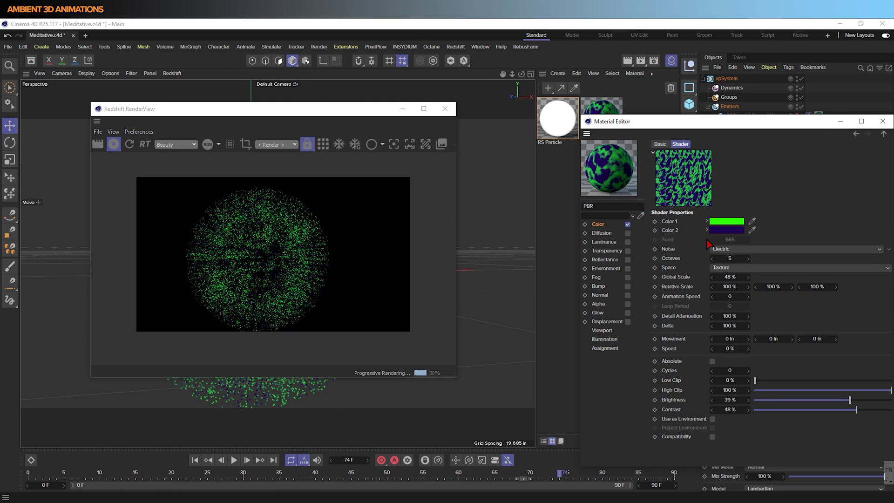
pyautogui.moveTo(849, 402)
pyautogui.mouseDown()
pyautogui.moveTo(796, 410)
pyautogui.moveTo(860, 399)
pyautogui.moveTo(846, 404)
pyautogui.mouseUp()
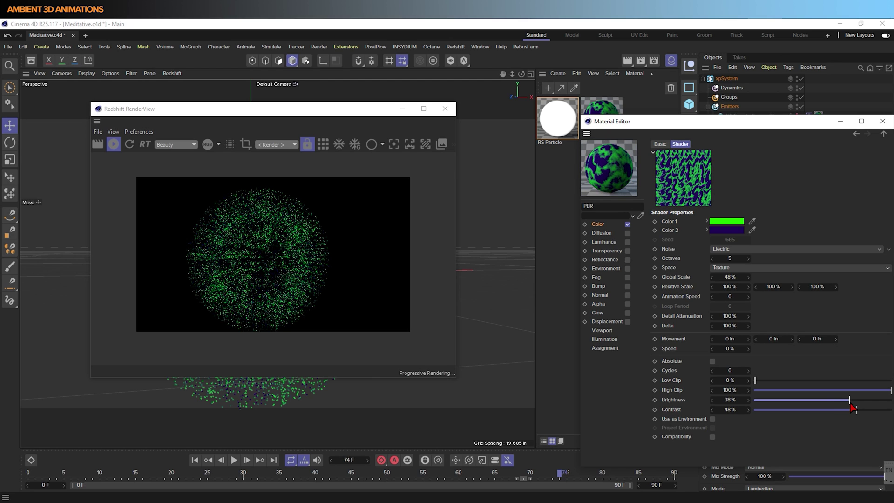
pyautogui.click(195, 460)
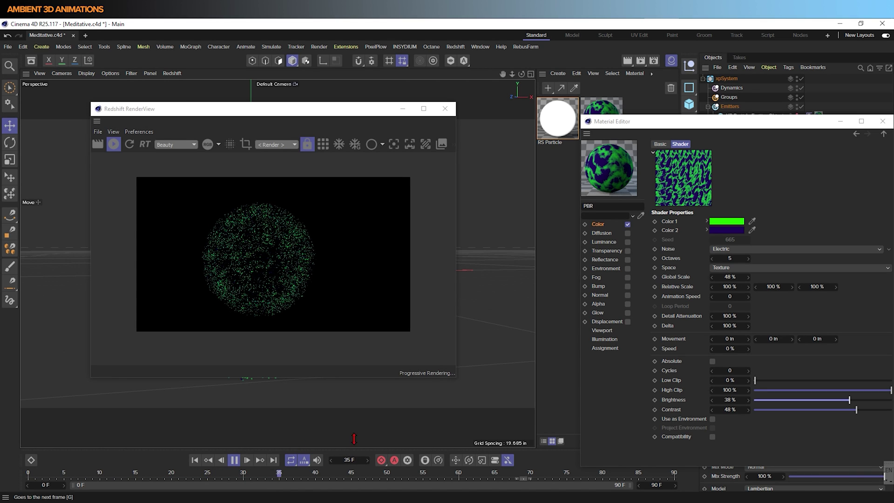
# Step: Try brighter and paler violets for Color 2 of the PBR material's Noise shader, ending on R 146, G 116, B 202
pyautogui.click(739, 231)
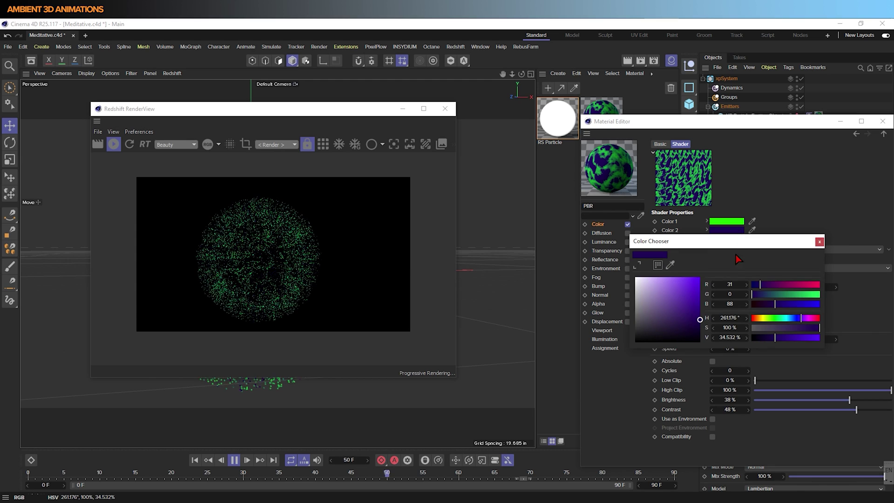
pyautogui.moveTo(684, 296); pyautogui.dragTo(701, 277)
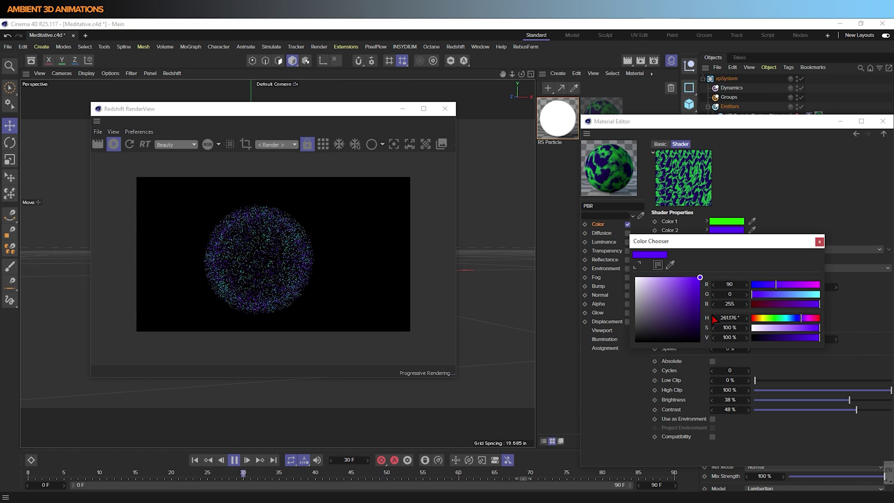
pyautogui.click(666, 277)
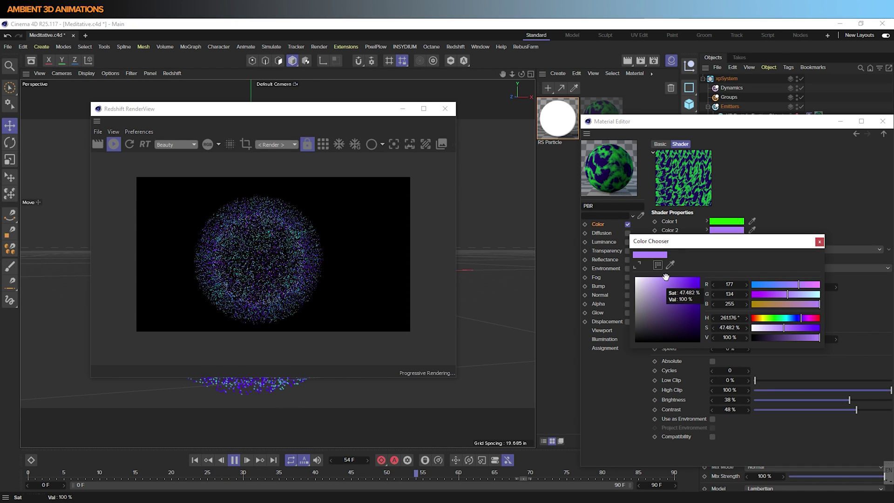
pyautogui.click(635, 278)
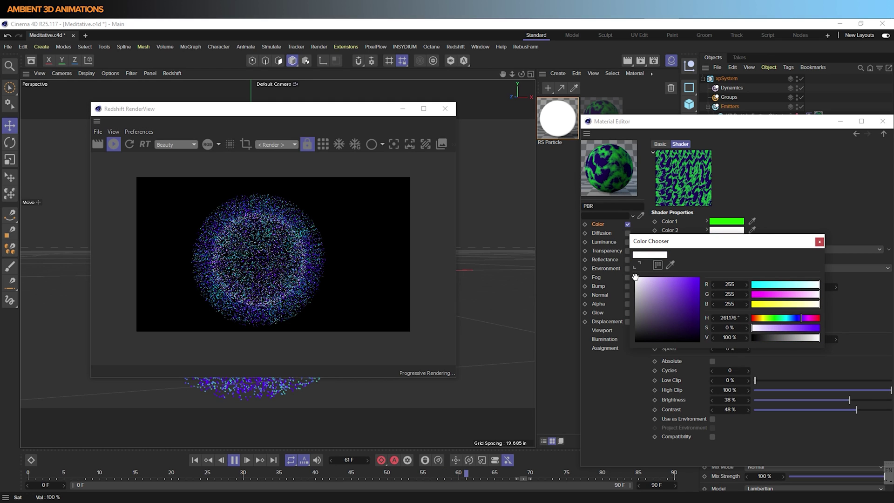
pyautogui.moveTo(637, 279)
pyautogui.mouseDown()
pyautogui.moveTo(653, 277)
pyautogui.moveTo(662, 290)
pyautogui.mouseUp()
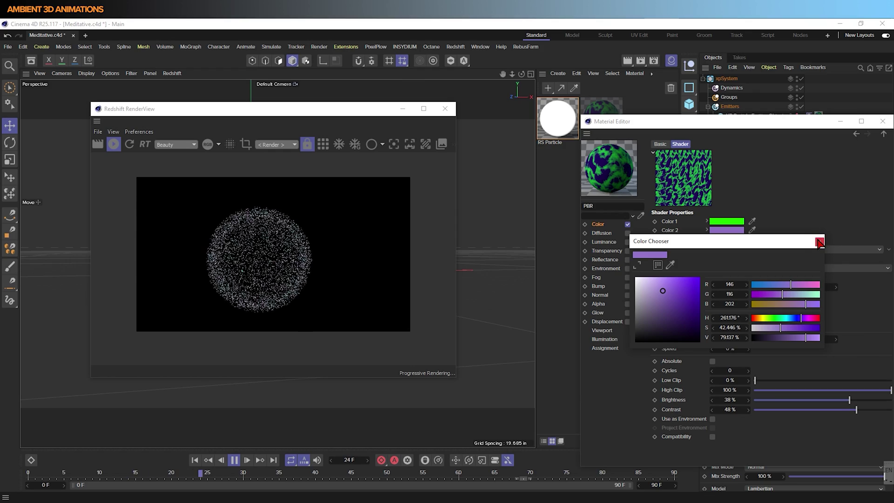
pyautogui.click(819, 242)
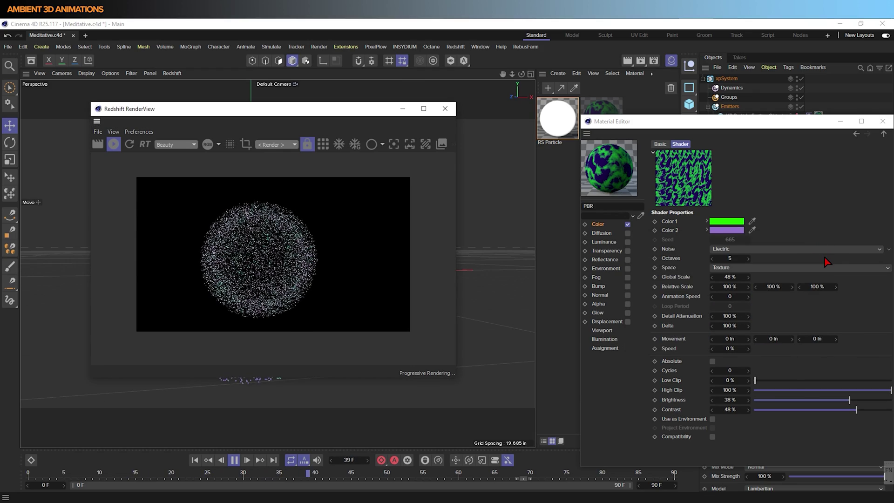
# Step: Change the Noise shader's Color 2 to a deep purple, set Brightness to 28%, and close the material editor
pyautogui.click(739, 232)
pyautogui.moveTo(804, 318); pyautogui.dragTo(801, 318)
pyautogui.click(820, 242)
pyautogui.moveTo(850, 400); pyautogui.dragTo(843, 401)
pyautogui.click(233, 459)
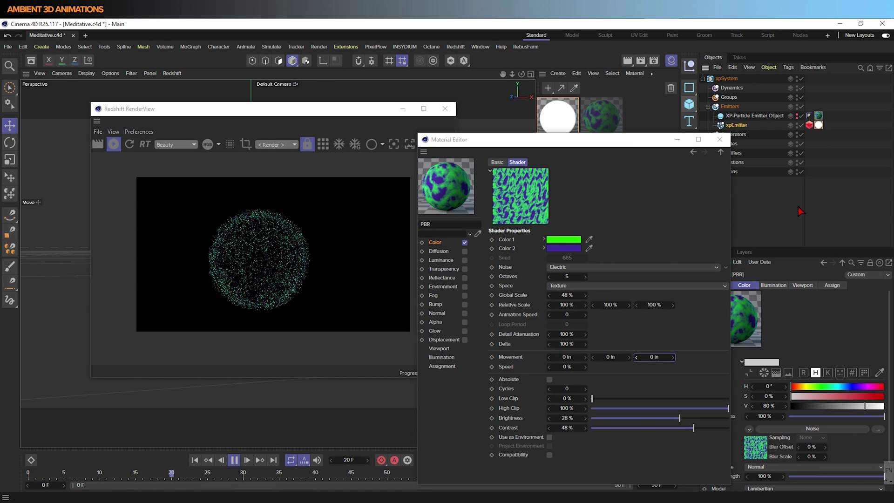
pyautogui.click(720, 140)
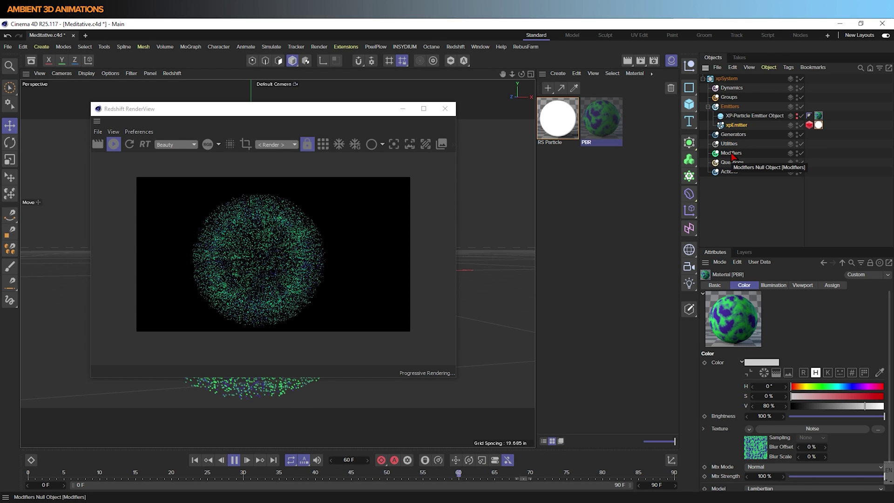
# Step: Add an xpVortex motion modifier to the Modifiers folder and move RenderView aside to watch the particles in the viewport
pyautogui.click(731, 154)
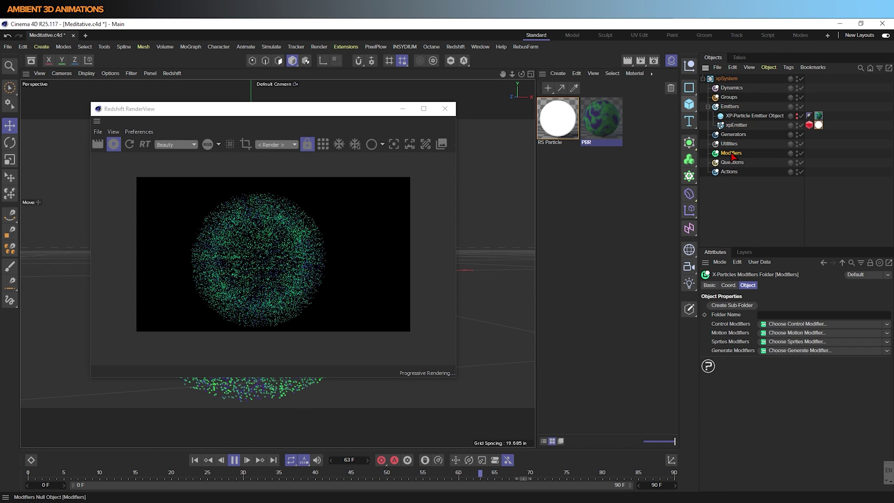
pyautogui.click(886, 334)
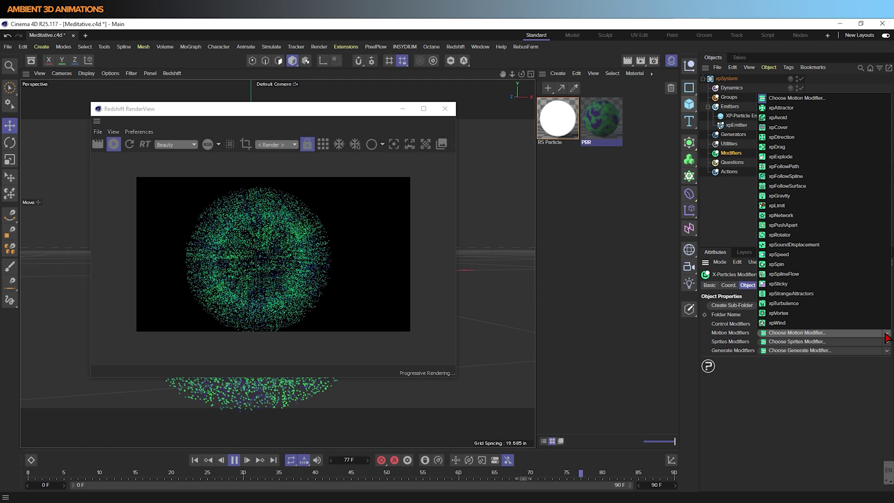
pyautogui.click(811, 317)
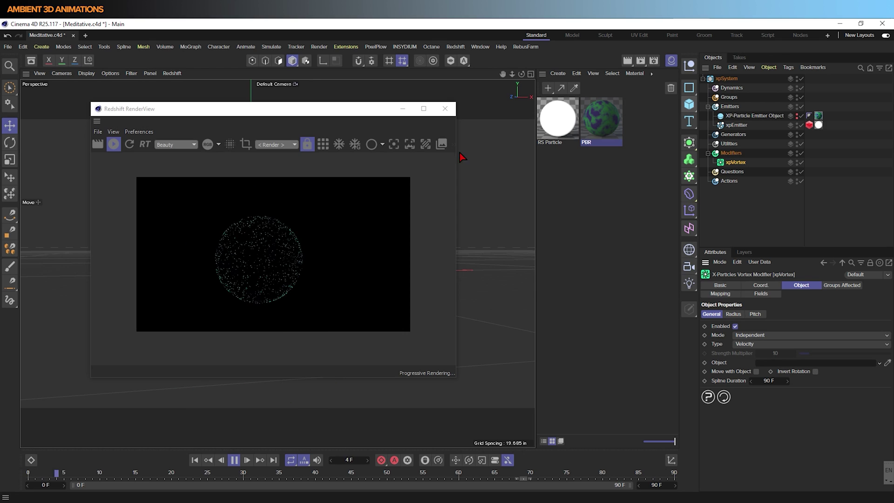
pyautogui.moveTo(361, 112); pyautogui.dragTo(588, 101)
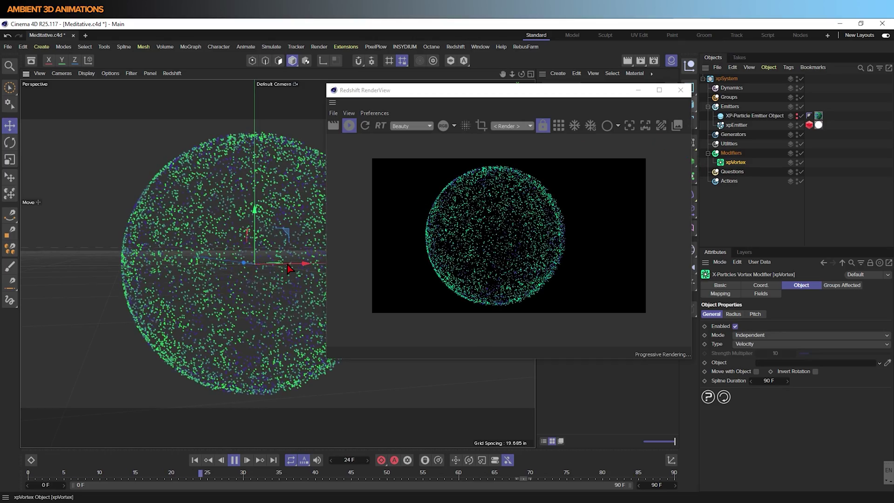
pyautogui.moveTo(277, 264)
pyautogui.keyDown('alt'); pyautogui.mouseDown()
pyautogui.moveTo(270, 214)
pyautogui.moveTo(263, 262)
pyautogui.mouseUp(); pyautogui.keyUp('alt')
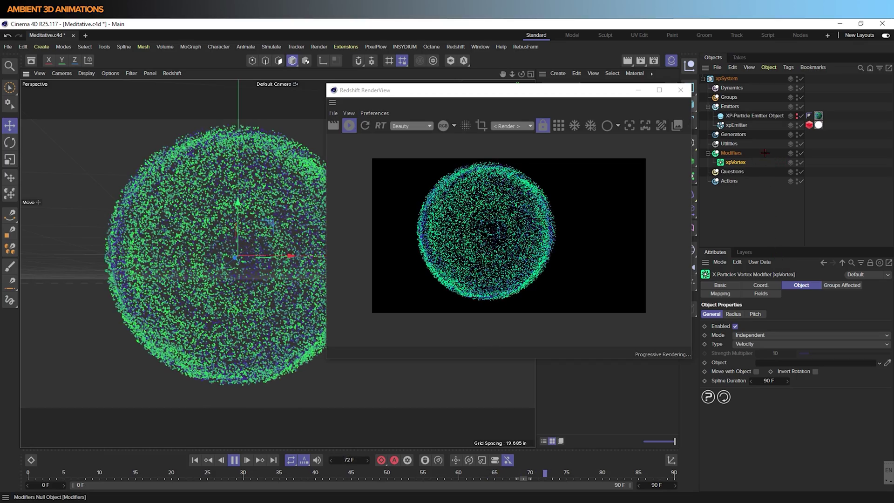
# Step: Add an xpTurbulence motion modifier with Scale 351% and the Wavy Turbulence noise type
pyautogui.click(766, 154)
pyautogui.click(740, 154)
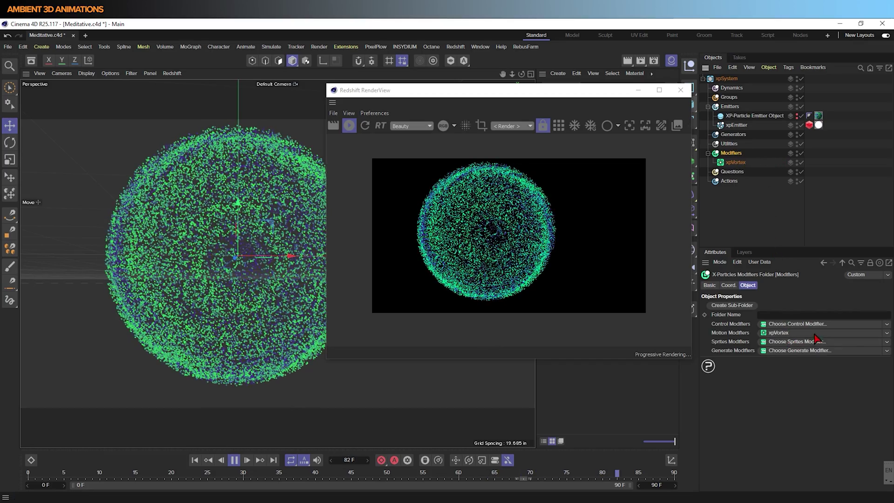
pyautogui.click(887, 334)
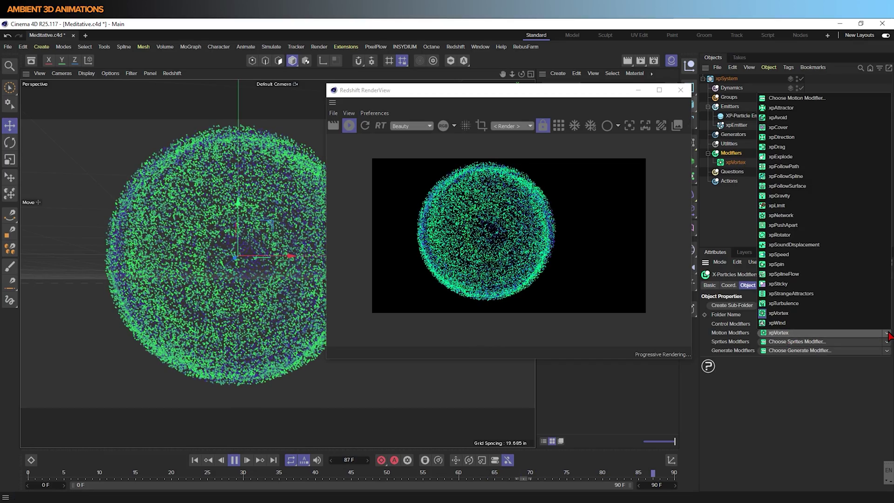
pyautogui.click(798, 304)
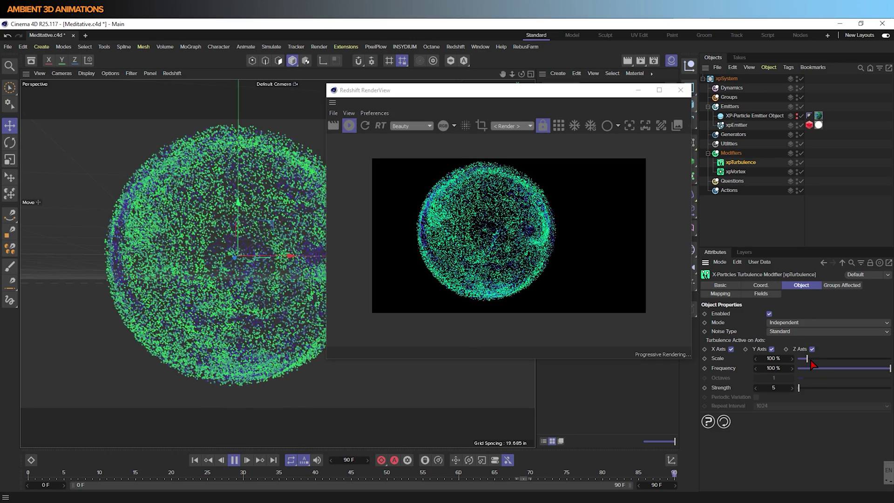
pyautogui.moveTo(808, 358); pyautogui.dragTo(827, 357)
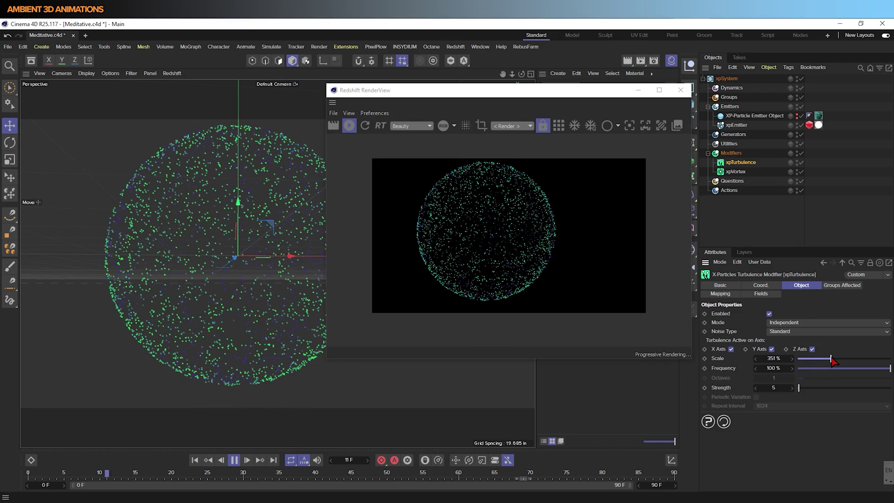
pyautogui.click(815, 331)
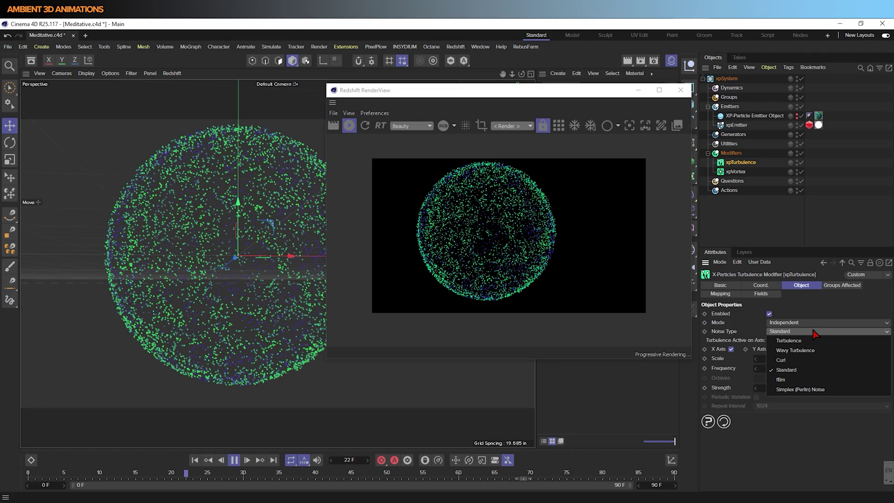
pyautogui.click(803, 352)
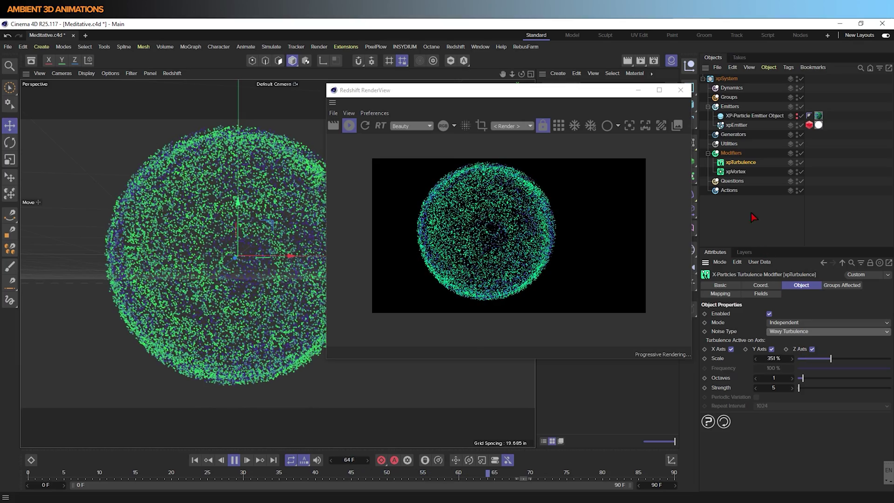
# Step: Check the xpVortex settings and add an xpWind motion modifier to the Modifiers folder
pyautogui.click(738, 171)
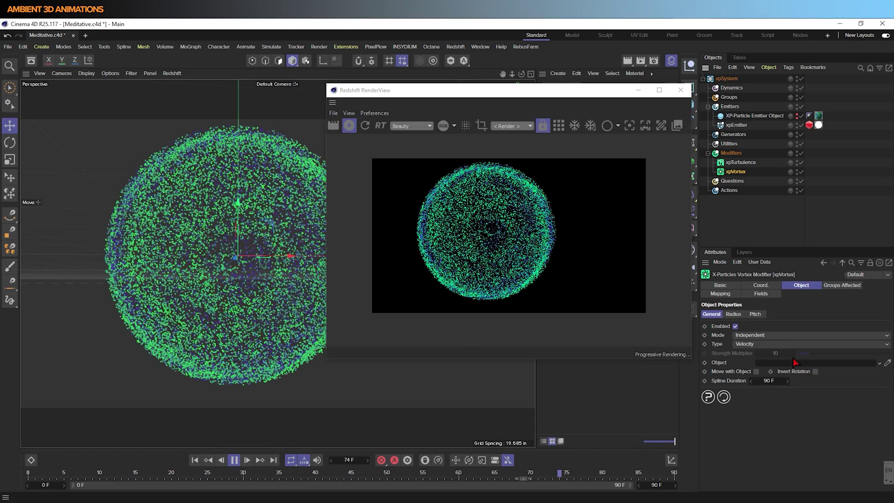
pyautogui.click(766, 295)
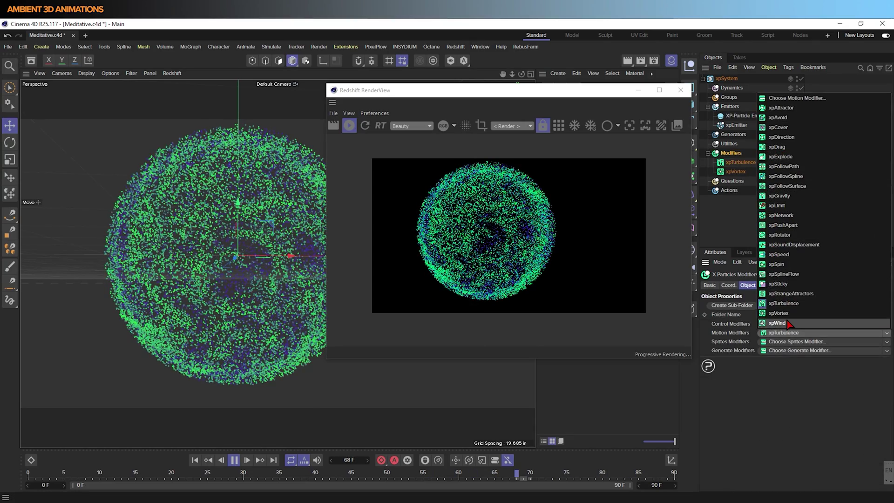
pyautogui.click(788, 323)
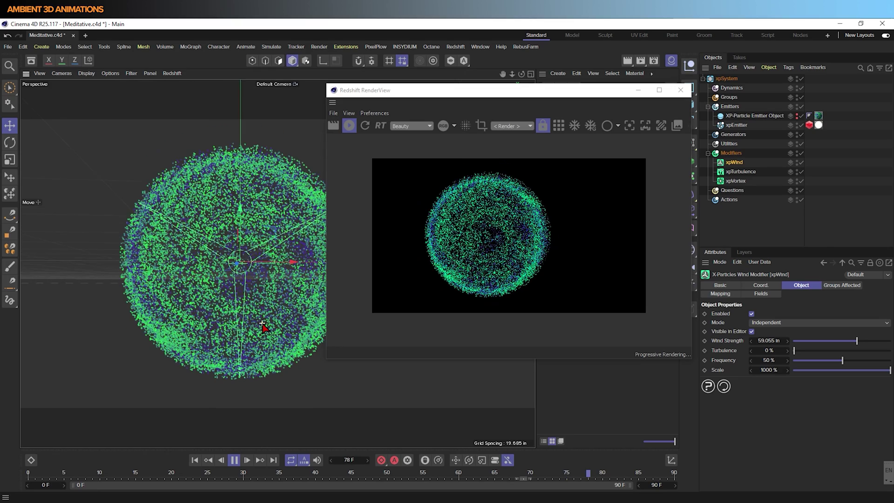
# Step: Show all four viewports, stop the RenderView rendering, and move the wind modifier along X to beside the particle sphere
pyautogui.scroll(-1, 262, 324)
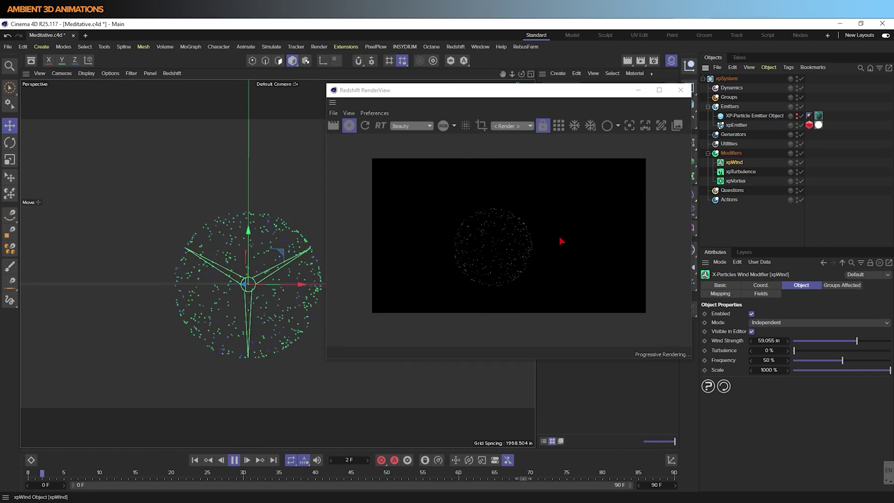
pyautogui.middleClick(268, 298)
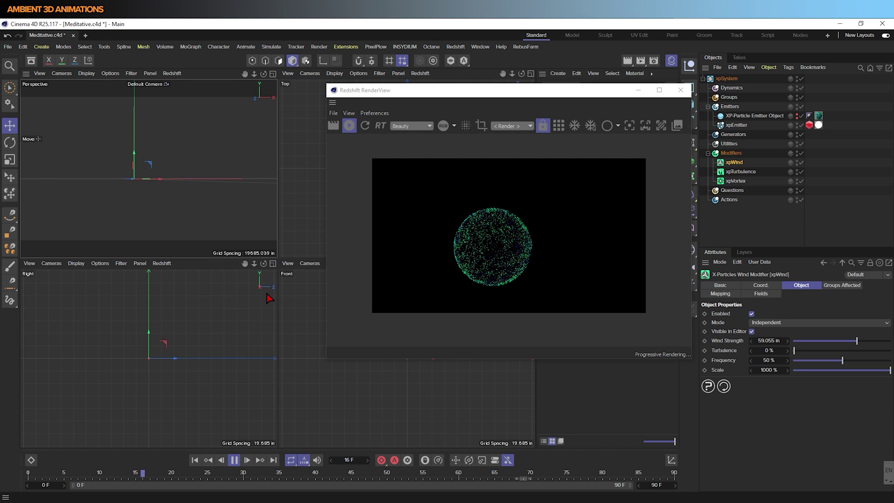
pyautogui.moveTo(553, 93); pyautogui.dragTo(680, 70)
pyautogui.click(476, 104)
pyautogui.scroll(-5, 387, 184)
pyautogui.scroll(-5, 413, 183)
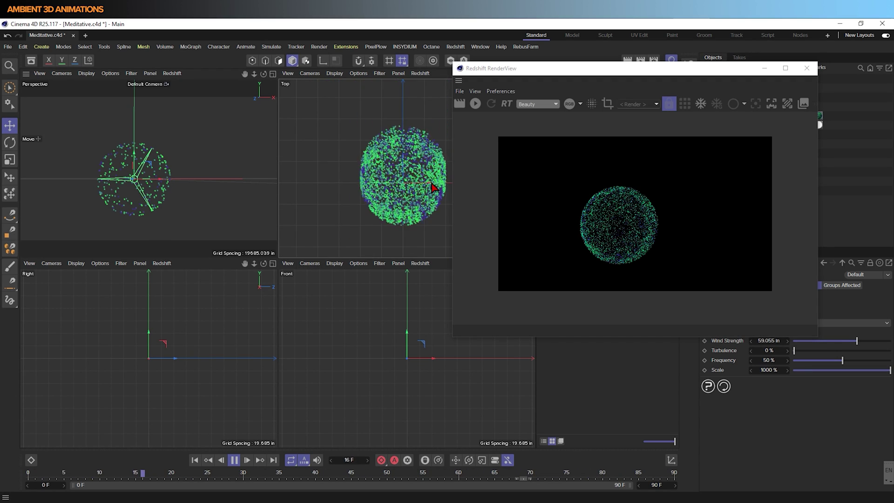
pyautogui.moveTo(429, 186); pyautogui.dragTo(339, 183)
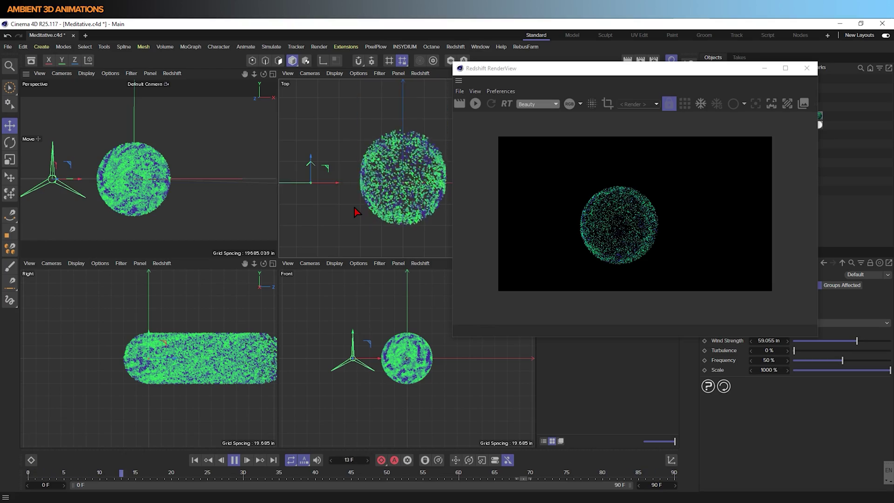
# Step: Rotate the wind modifier in an enlarged Top view so it points along X toward the particle sphere
pyautogui.press('r')
pyautogui.moveTo(325, 188)
pyautogui.mouseDown()
pyautogui.moveTo(311, 199)
pyautogui.moveTo(323, 176)
pyautogui.mouseUp()
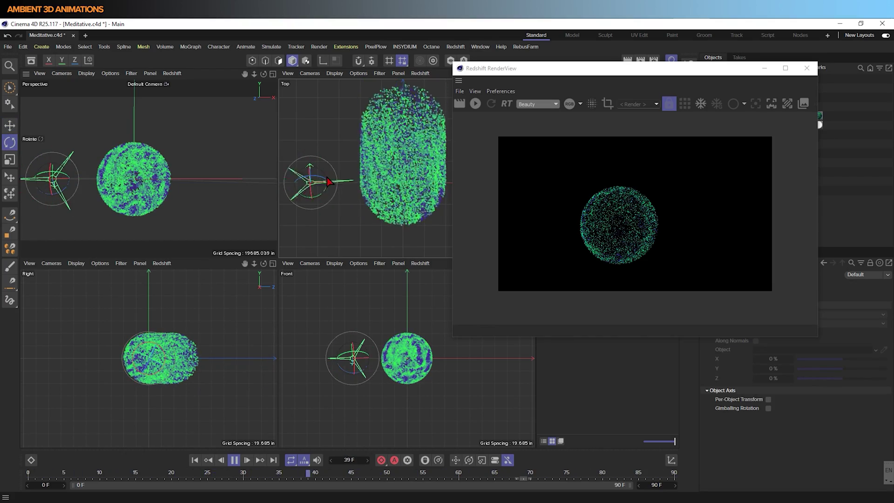
pyautogui.hotkey('ctrl', 'z')
pyautogui.middleClick(329, 183)
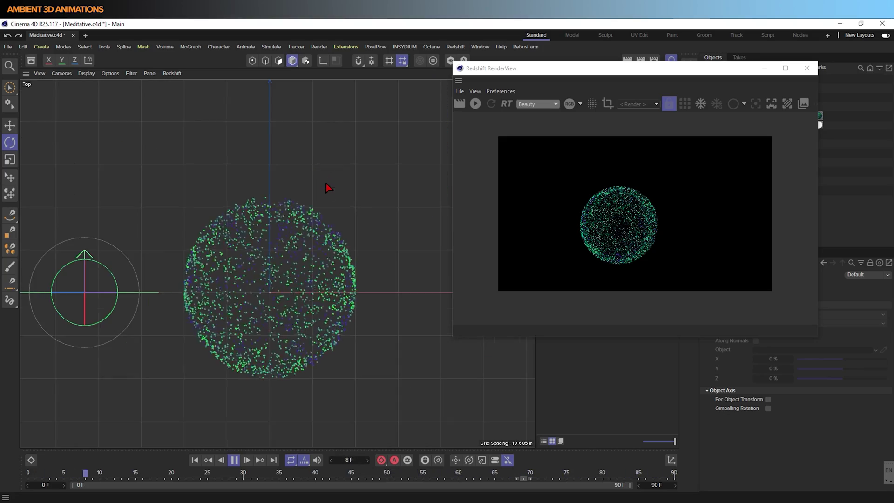
pyautogui.moveTo(115, 279); pyautogui.dragTo(99, 323)
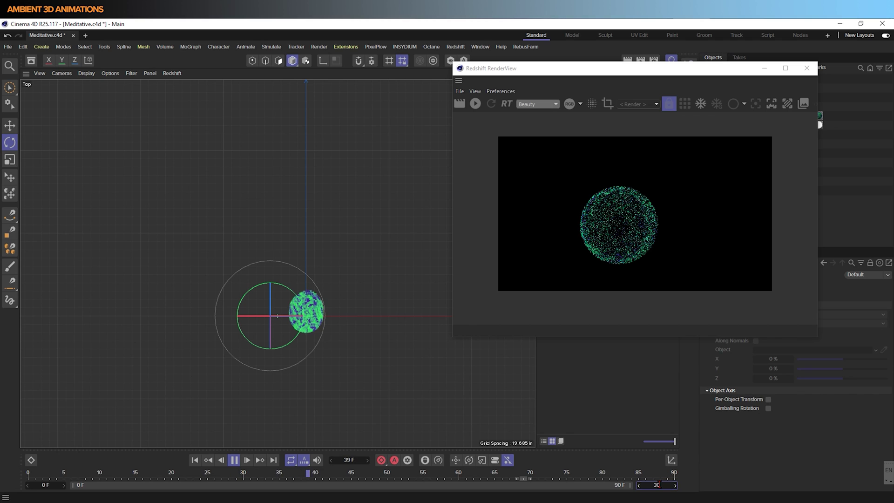
# Step: Extend the animation's end frame to 900 and watch how the wind moves the particles in the Top view
pyautogui.press('Return')
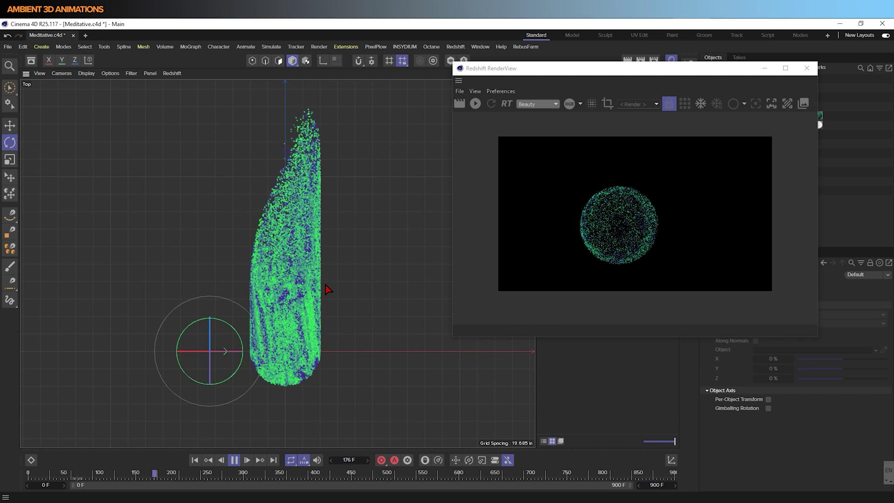
pyautogui.scroll(-4, 329, 289)
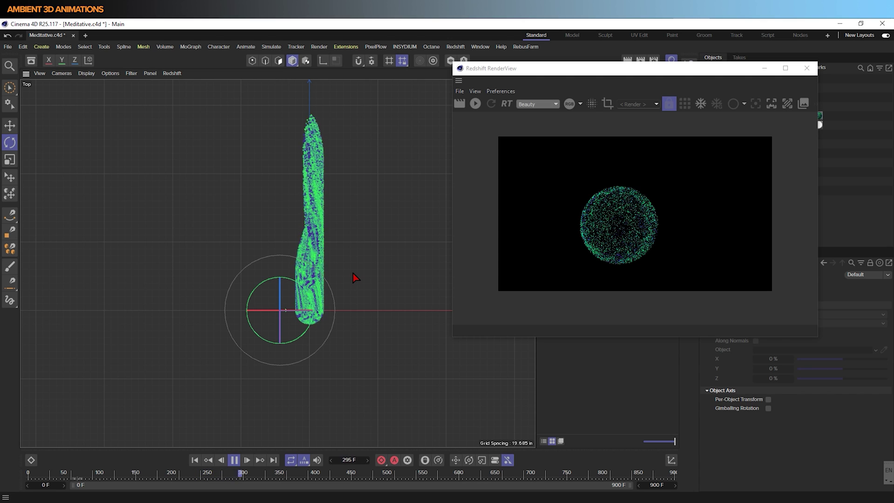
pyautogui.scroll(2, 329, 255)
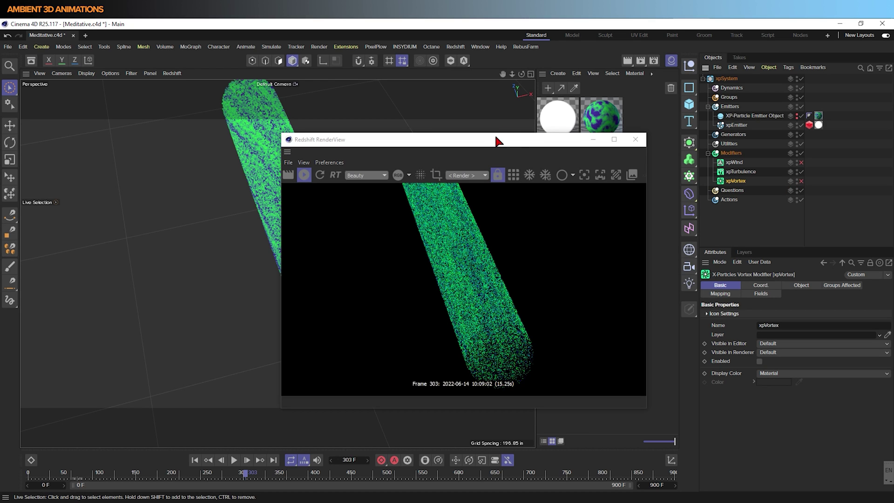
# Step: Move RenderView off the viewport and replay the animation from the start to check the turbulence with wind and vortex disabled
pyautogui.moveTo(497, 138); pyautogui.dragTo(676, 79)
pyautogui.click(195, 460)
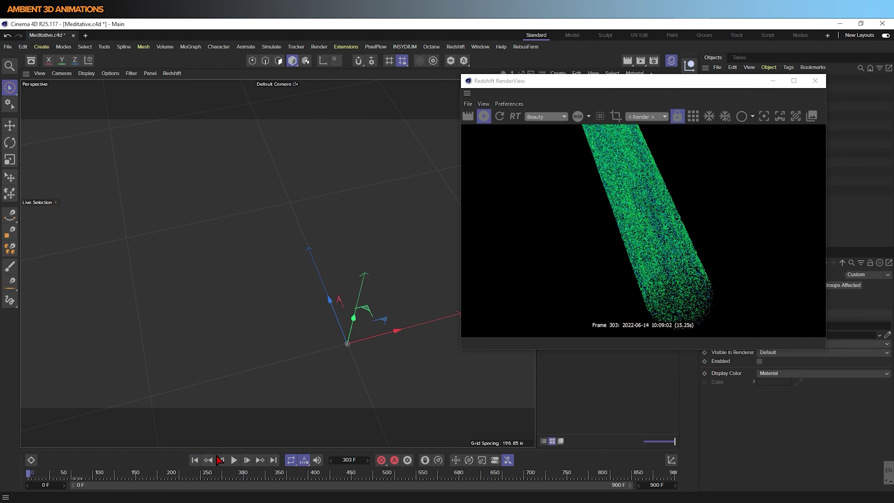
pyautogui.click(234, 460)
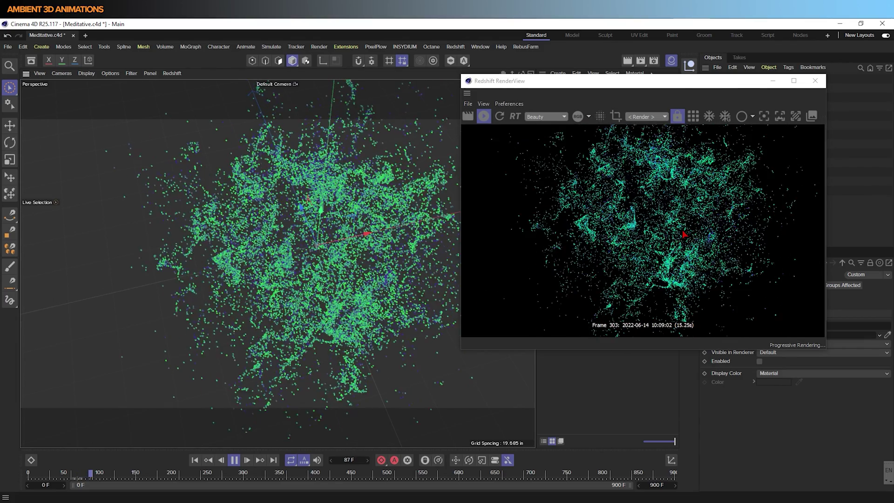
pyautogui.scroll(-3, 684, 234)
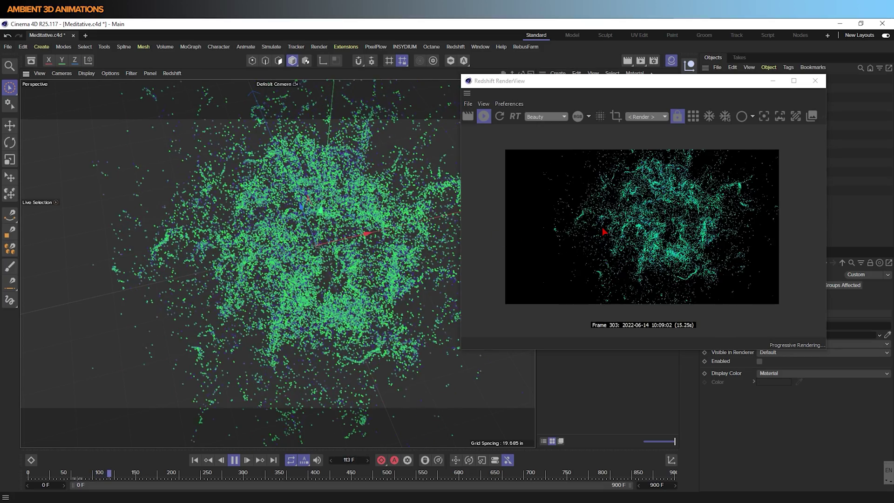
# Step: Enable the wind modifier, leave vortex off, and check the particles up to frame 166 in the viewport and RenderView
pyautogui.moveTo(703, 83); pyautogui.dragTo(404, 101)
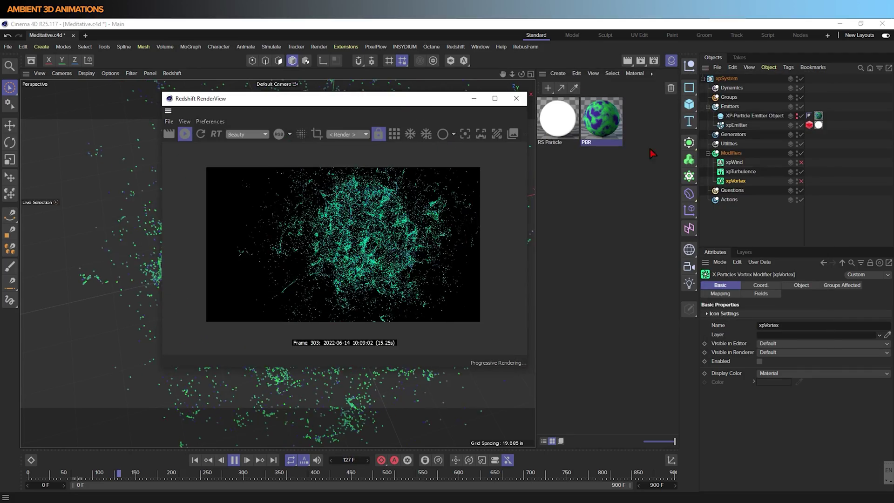
pyautogui.click(801, 162)
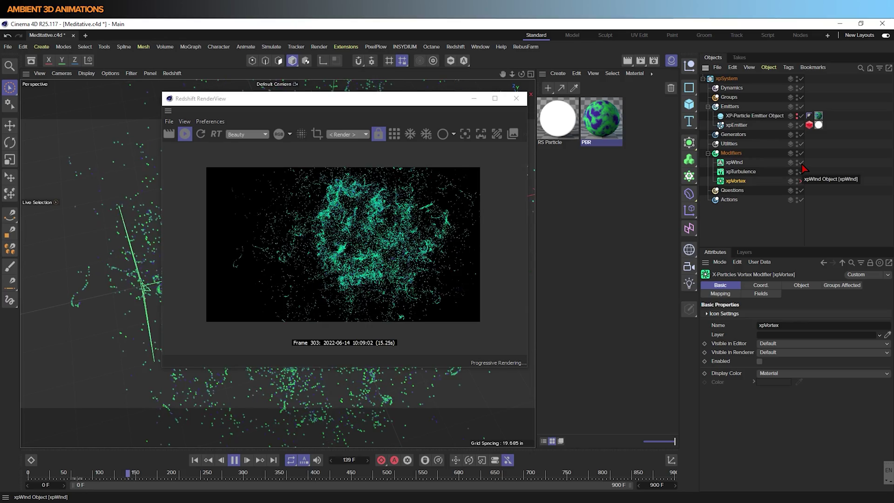
pyautogui.click(801, 181)
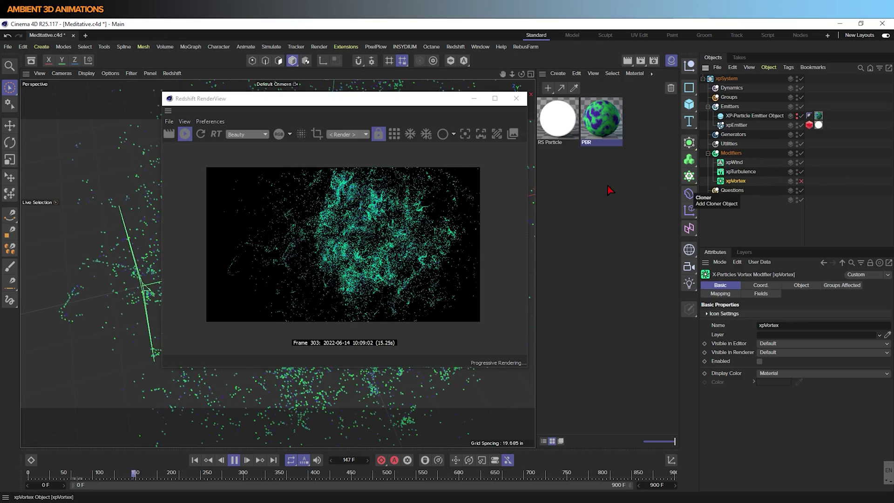
pyautogui.moveTo(472, 102); pyautogui.dragTo(804, 100)
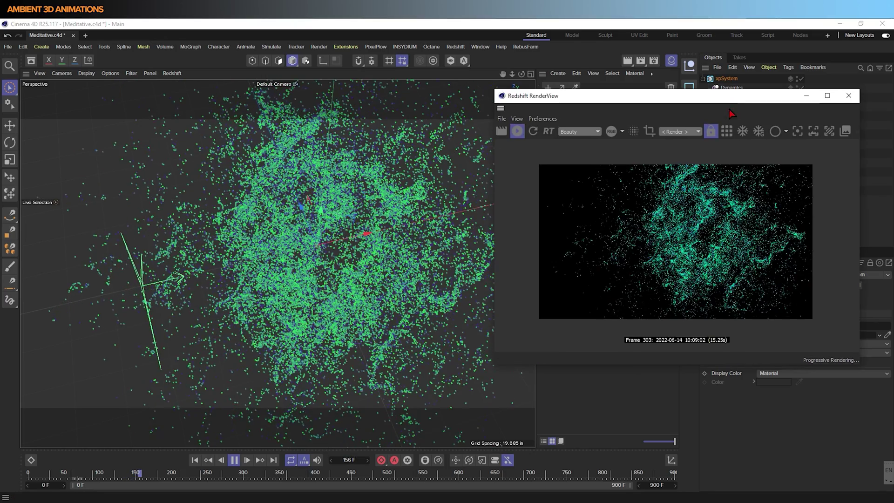
pyautogui.click(234, 460)
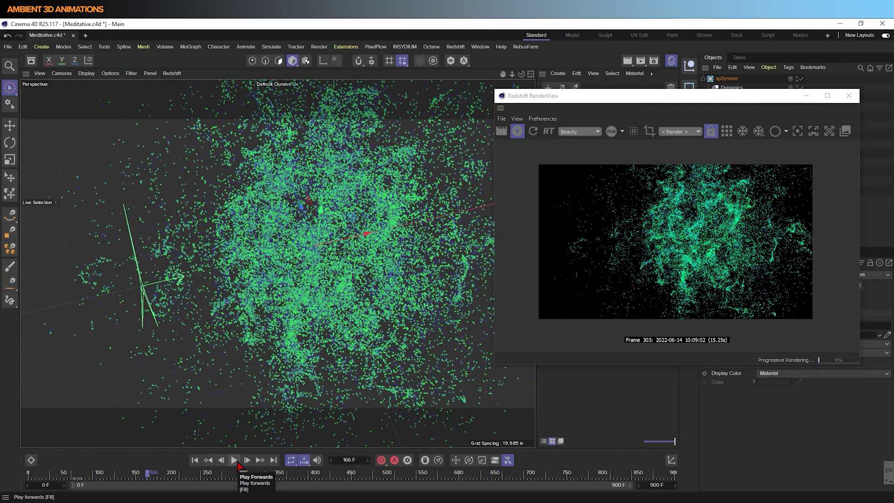
pyautogui.scroll(5, 718, 240)
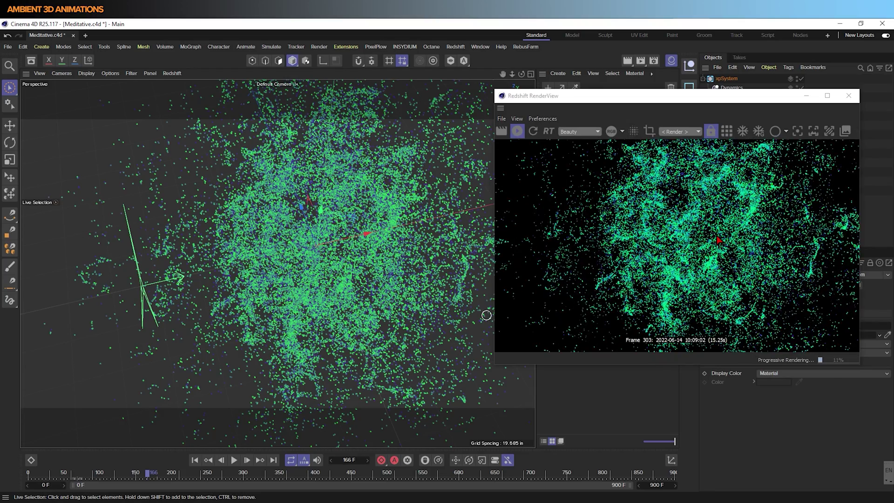
pyautogui.scroll(-7, 717, 240)
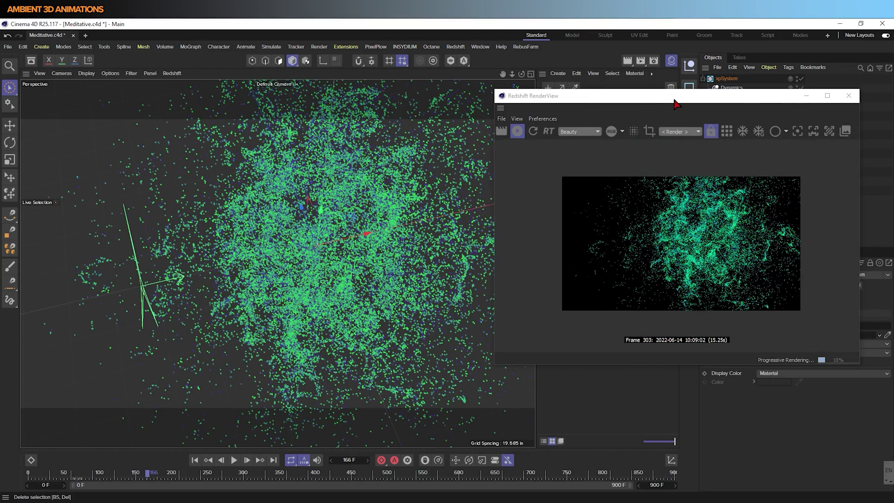
pyautogui.doubleClick(675, 98)
pyautogui.scroll(4, 437, 291)
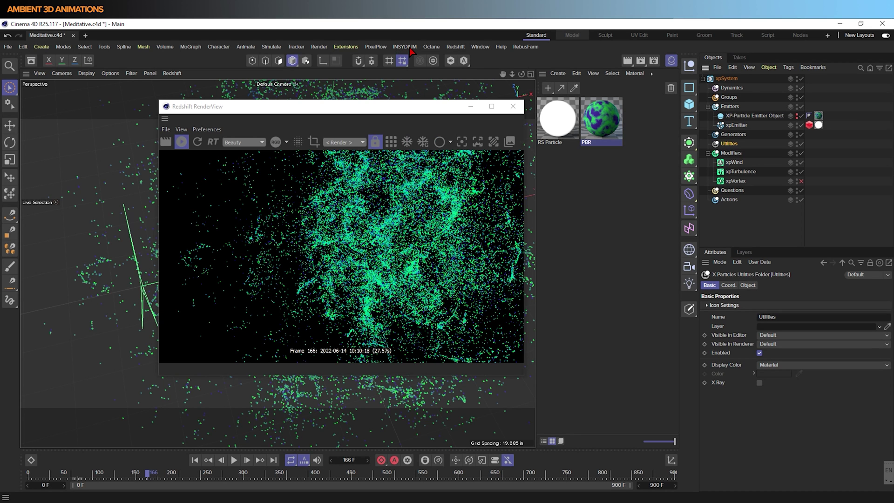
# Step: Add an X-Particles xpTrail generator and place it inside the system's Generators folder
pyautogui.click(405, 46)
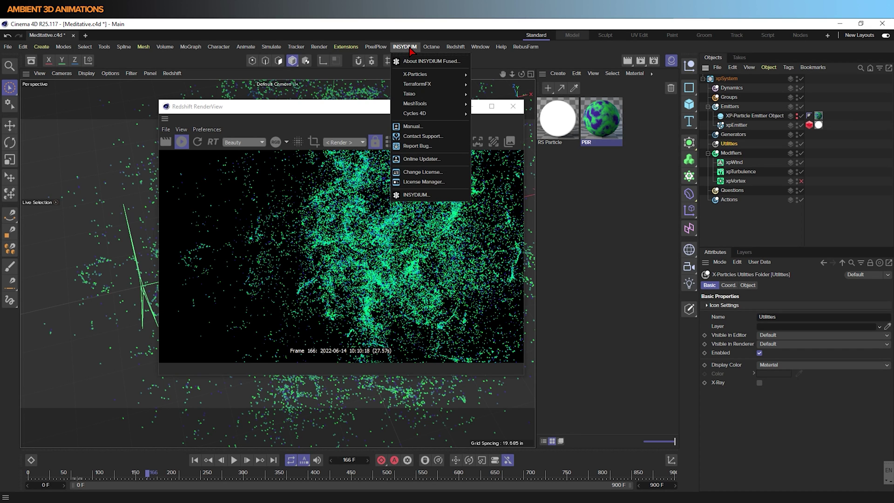
pyautogui.moveTo(423, 116)
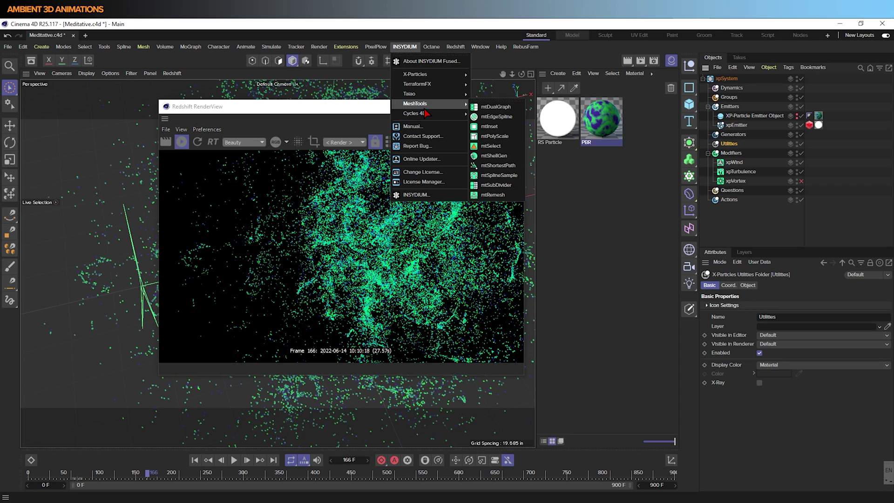
pyautogui.moveTo(435, 74)
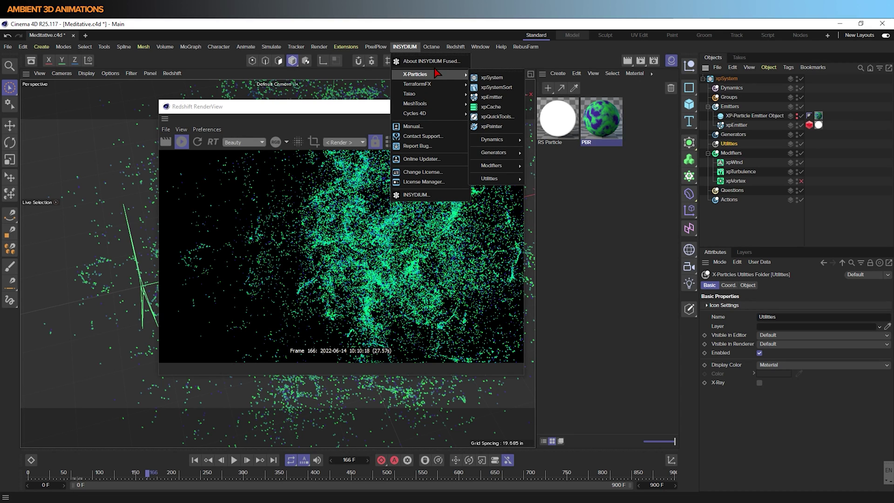
pyautogui.moveTo(506, 154)
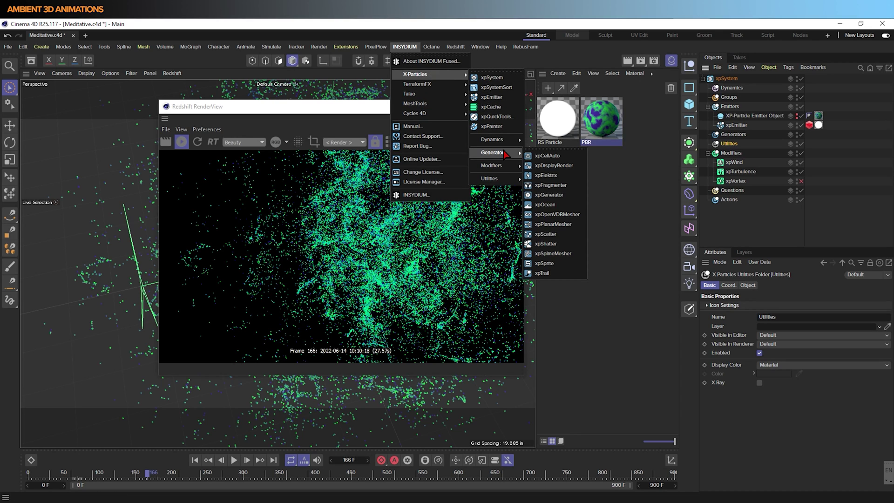
pyautogui.click(542, 273)
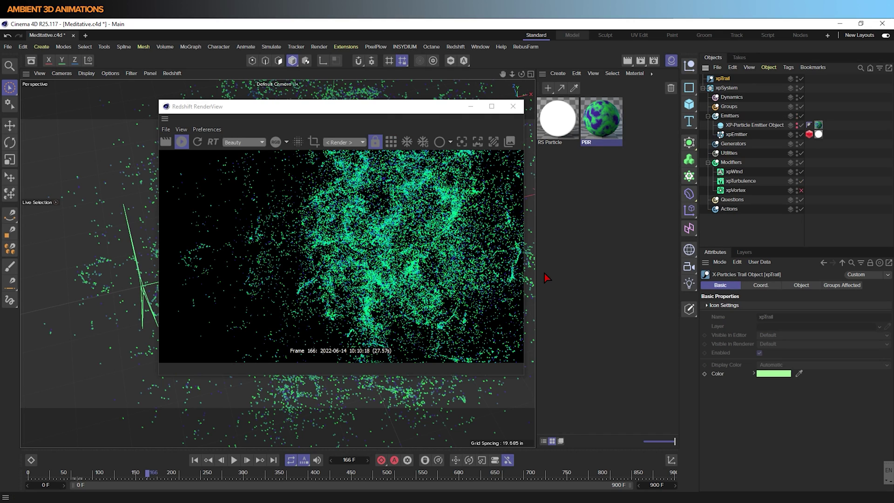
pyautogui.moveTo(722, 79); pyautogui.dragTo(731, 139)
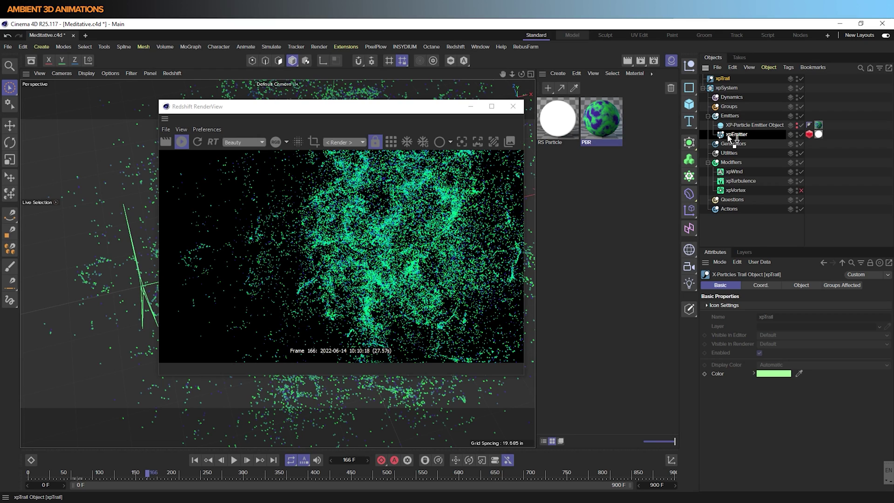
pyautogui.moveTo(730, 136); pyautogui.dragTo(735, 149)
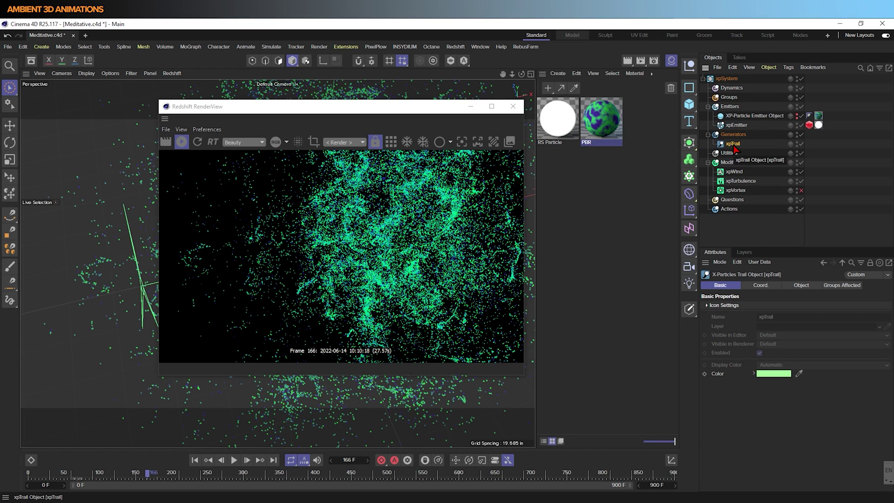
# Step: Replay the animation from the start to frame 27 and restart the RenderView rendering
pyautogui.click(194, 461)
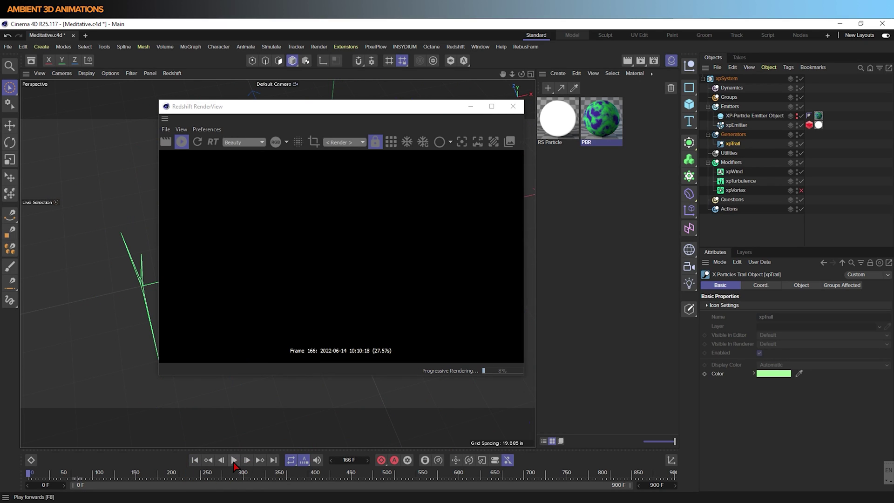
pyautogui.moveTo(361, 105); pyautogui.dragTo(716, 106)
pyautogui.click(240, 459)
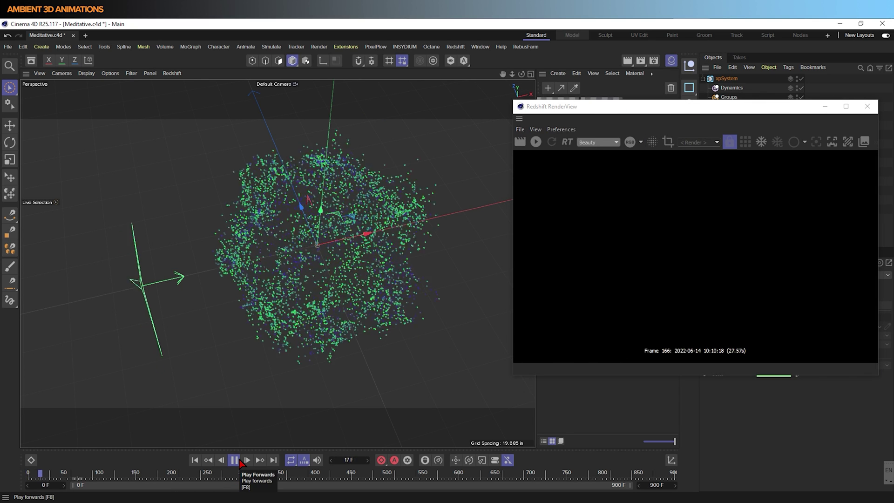
pyautogui.click(536, 141)
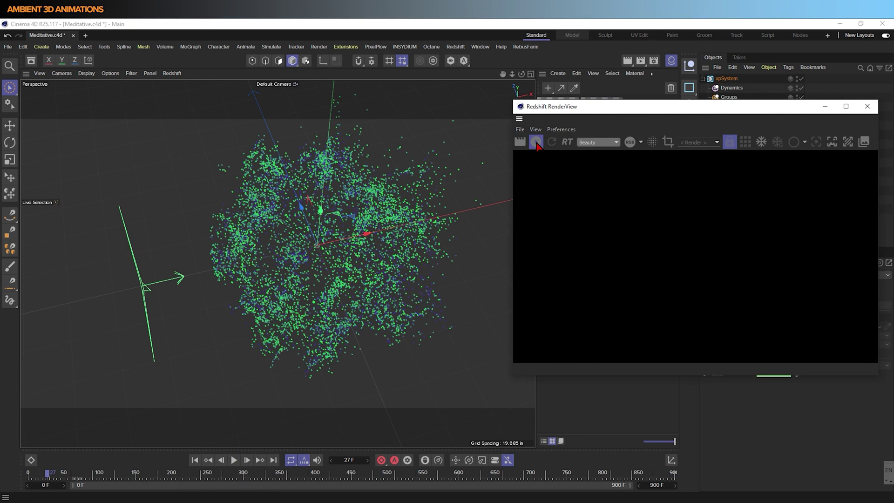
pyautogui.moveTo(683, 115); pyautogui.dragTo(410, 168)
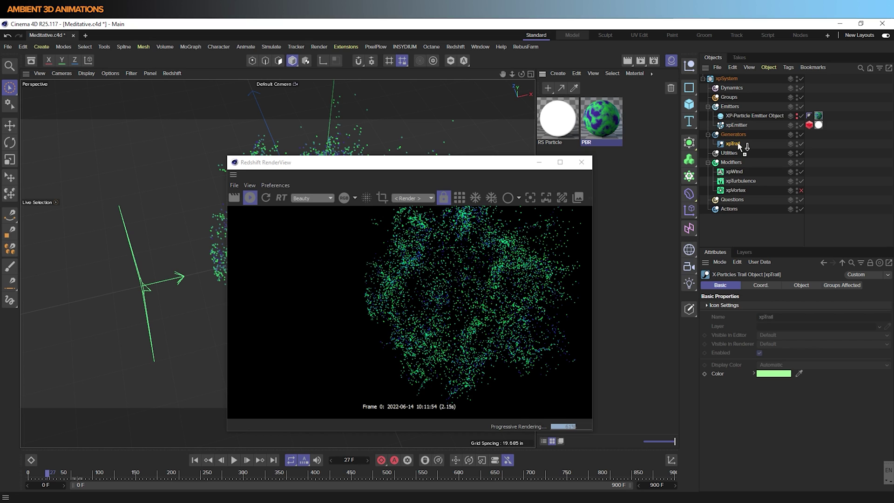
# Step: Assign the RS Particle material to xpTrail and copy the emitter's Redshift object tag onto it
pyautogui.moveTo(739, 144); pyautogui.dragTo(739, 144)
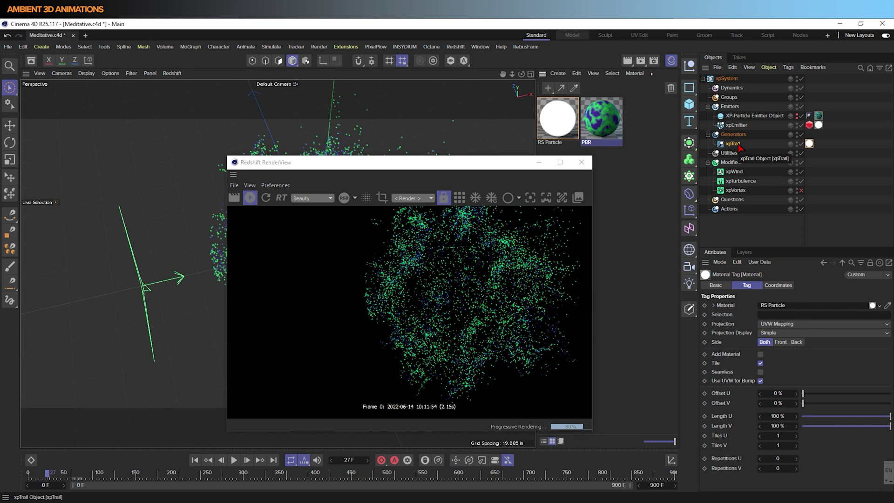
pyautogui.click(739, 144)
pyautogui.keyDown('ctrl'); pyautogui.moveTo(810, 127); pyautogui.dragTo(820, 148); pyautogui.keyUp('ctrl')
pyautogui.click(811, 145)
pyautogui.press('Delete')
# Step: Set the curve mode of xpTrail's Redshift object tag to Cylinders
pyautogui.click(822, 145)
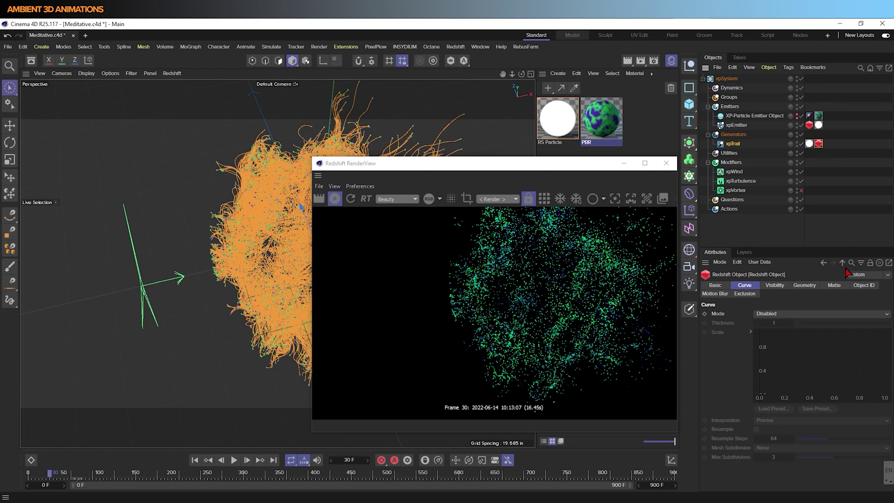
pyautogui.click(818, 314)
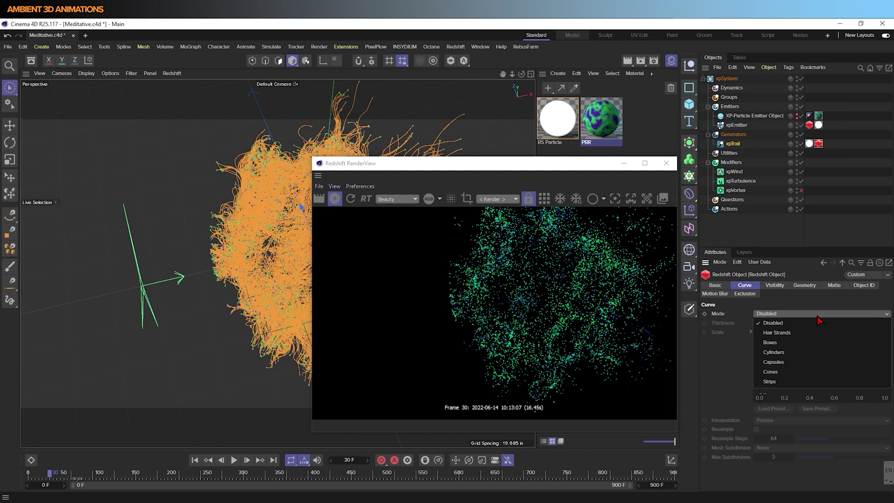
pyautogui.click(798, 351)
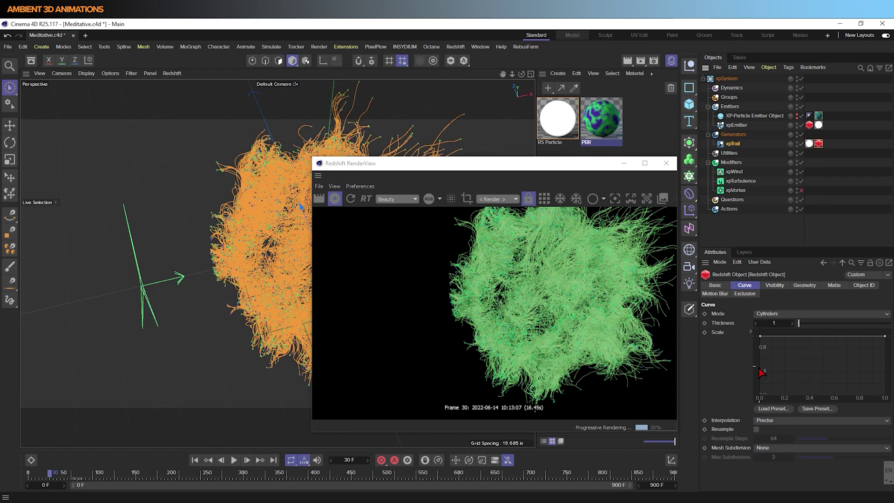
pyautogui.click(790, 315)
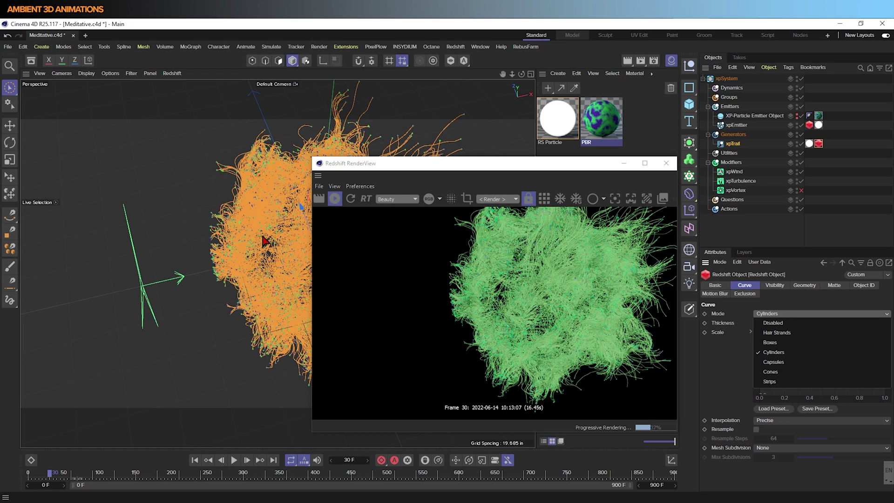
pyautogui.click(504, 163)
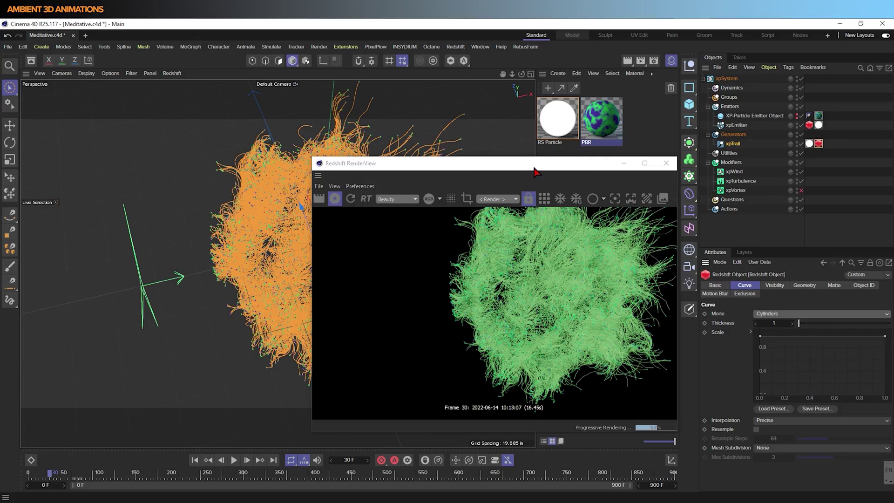
# Step: Inspect the cylinder trails from different angles and set their Redshift curve thickness to 0.1
pyautogui.moveTo(534, 167); pyautogui.dragTo(677, 137)
pyautogui.scroll(5, 352, 234)
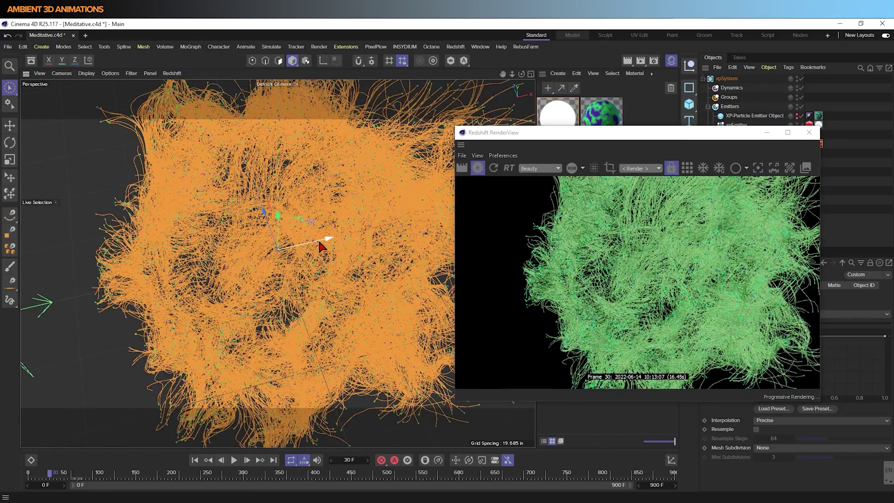
pyautogui.keyDown('alt'); pyautogui.moveTo(334, 281); pyautogui.dragTo(365, 192); pyautogui.keyUp('alt')
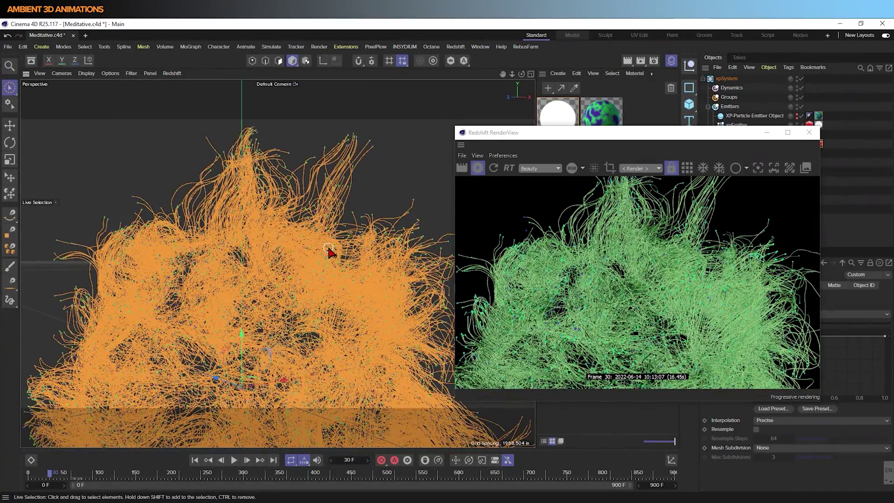
pyautogui.scroll(-3, 328, 248)
pyautogui.keyDown('alt'); pyautogui.moveTo(327, 254); pyautogui.dragTo(315, 198, button='middle'); pyautogui.keyUp('alt')
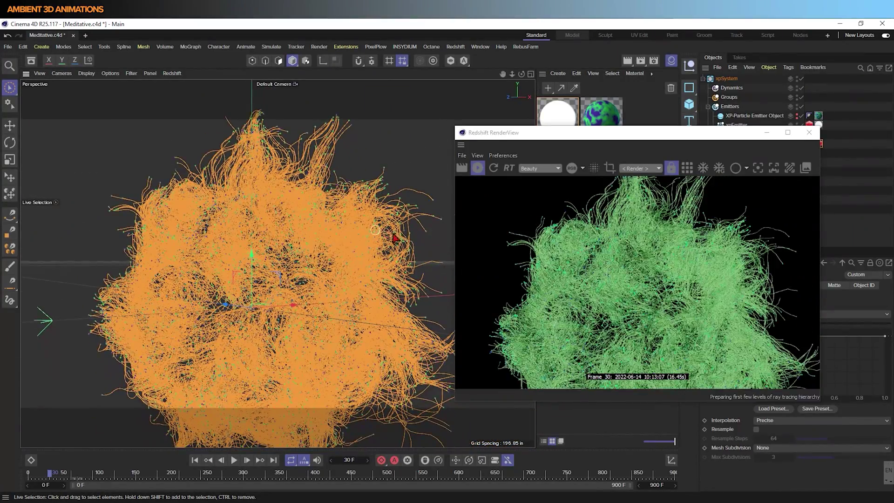
pyautogui.keyDown('alt'); pyautogui.moveTo(367, 262); pyautogui.dragTo(342, 282); pyautogui.keyUp('alt')
pyautogui.click(663, 136)
pyautogui.moveTo(663, 136); pyautogui.dragTo(370, 105)
pyautogui.click(772, 323)
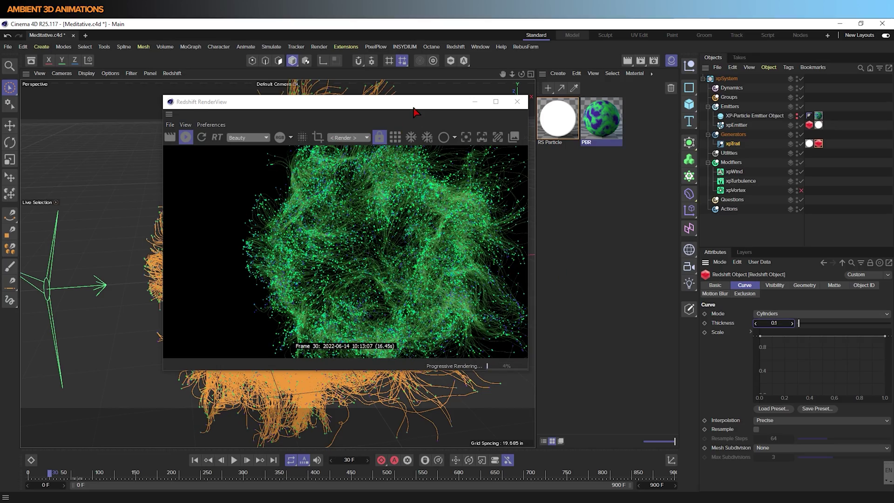
# Step: Try the Hair Strands and Boxes curve modes on xpTrail's Redshift object tag
pyautogui.moveTo(414, 107); pyautogui.dragTo(687, 104)
pyautogui.scroll(3, 325, 278)
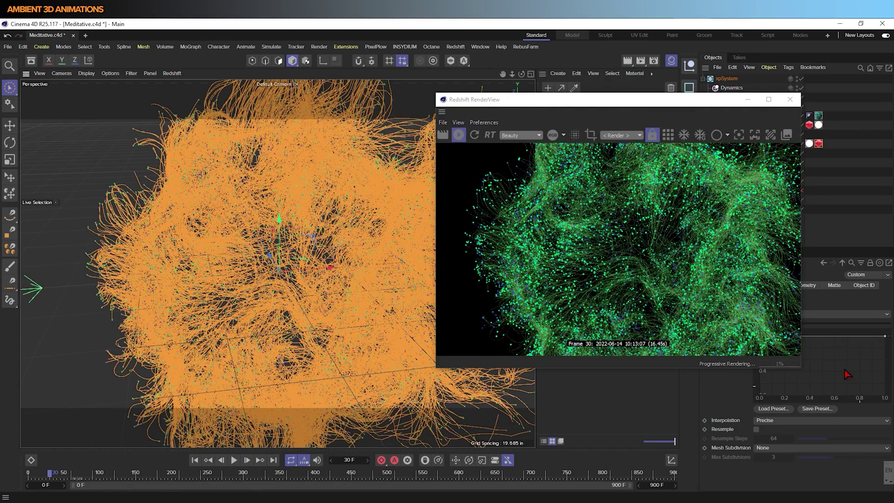
pyautogui.click(687, 104)
pyautogui.click(780, 315)
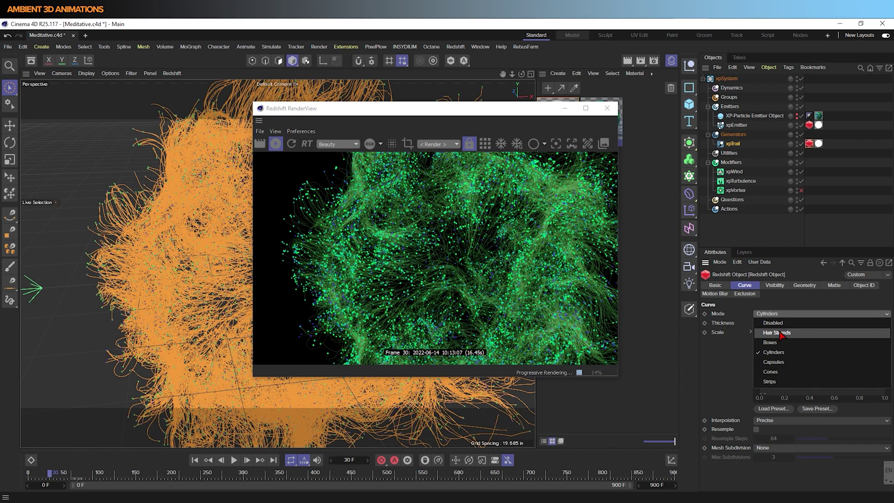
pyautogui.click(780, 331)
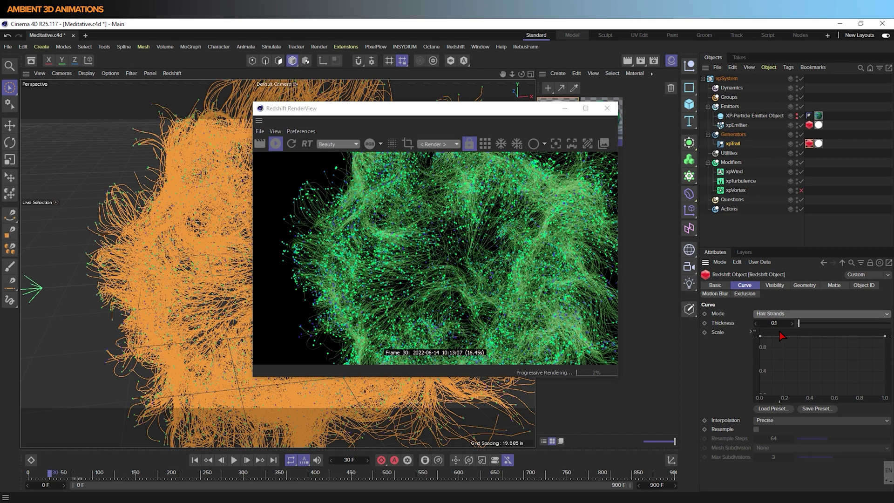
pyautogui.click(787, 316)
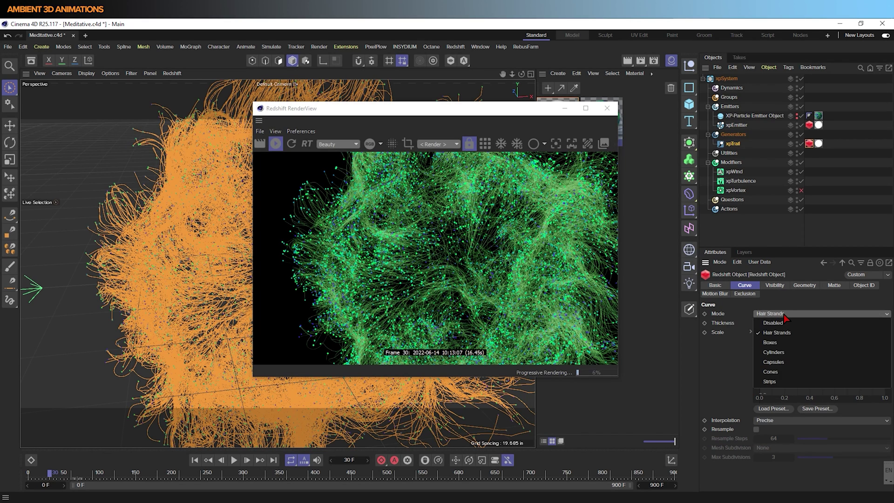
pyautogui.click(778, 344)
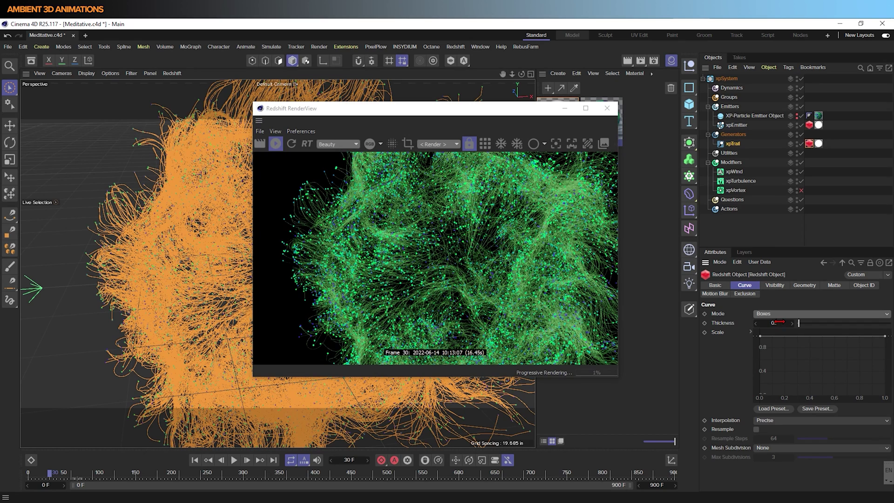
# Step: Set xpTrail's Redshift curve mode to Capsules and lower the start of the scale curve to 0, checking the tapered trails
pyautogui.click(784, 318)
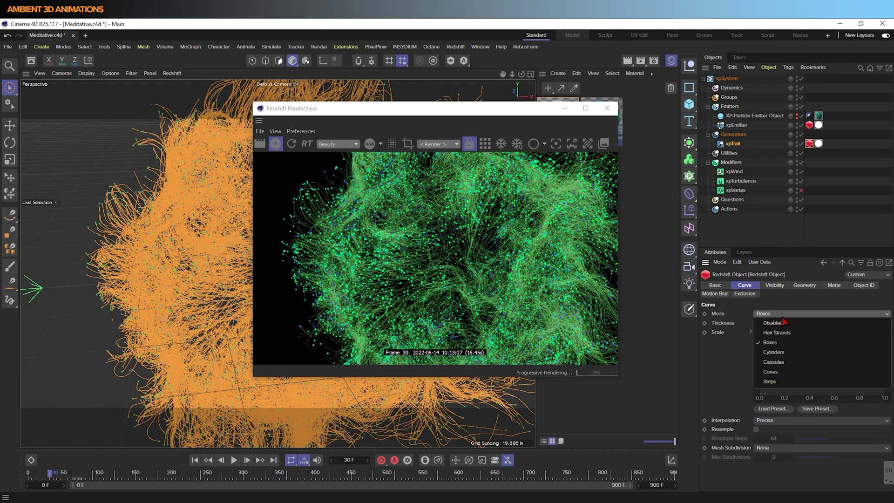
pyautogui.click(777, 361)
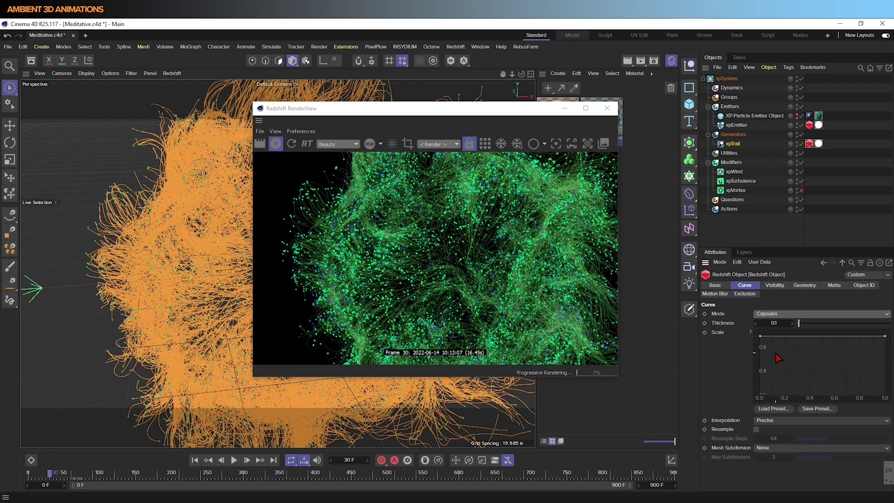
pyautogui.moveTo(760, 336); pyautogui.dragTo(760, 402)
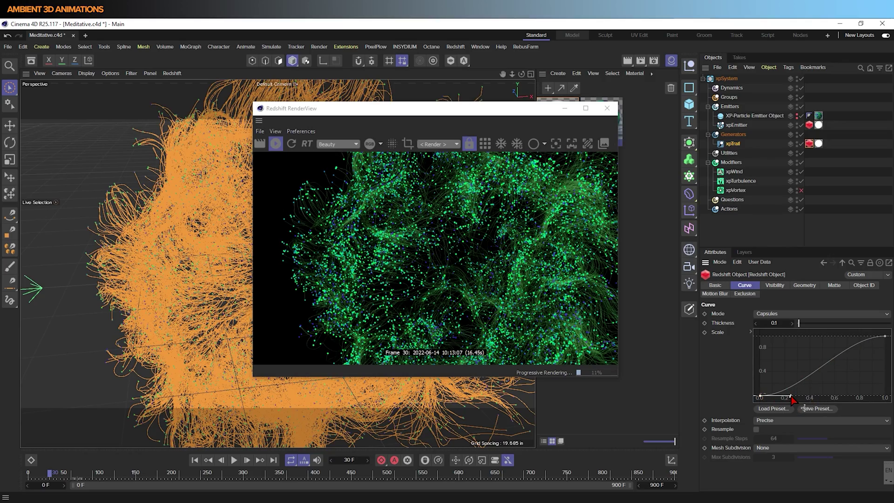
pyautogui.moveTo(519, 110); pyautogui.dragTo(702, 117)
pyautogui.scroll(-5, 336, 282)
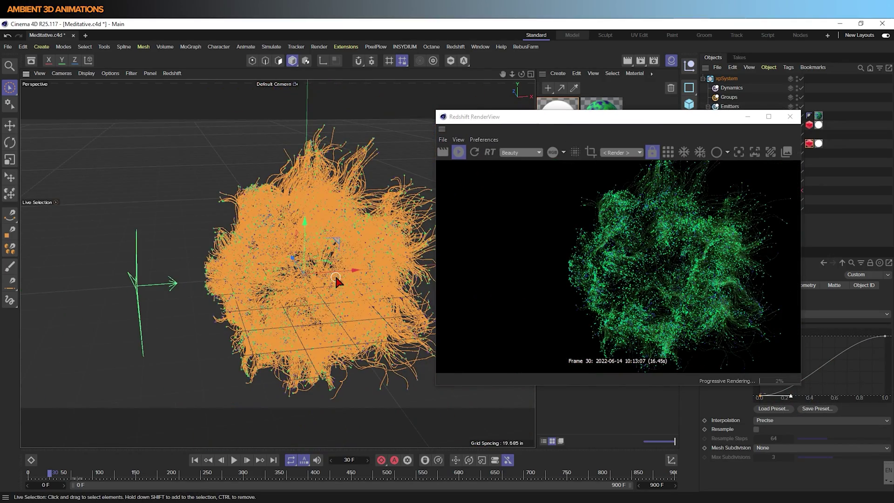
pyautogui.scroll(5, 782, 327)
pyautogui.scroll(-5, 756, 314)
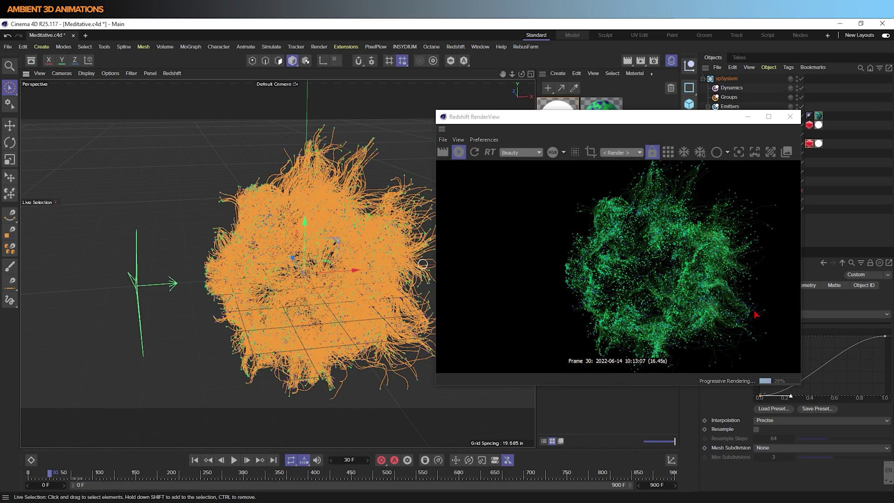
pyautogui.scroll(5, 372, 297)
# Step: Replay the animation from the start to frame 47 and restart the RenderView rendering
pyautogui.click(194, 460)
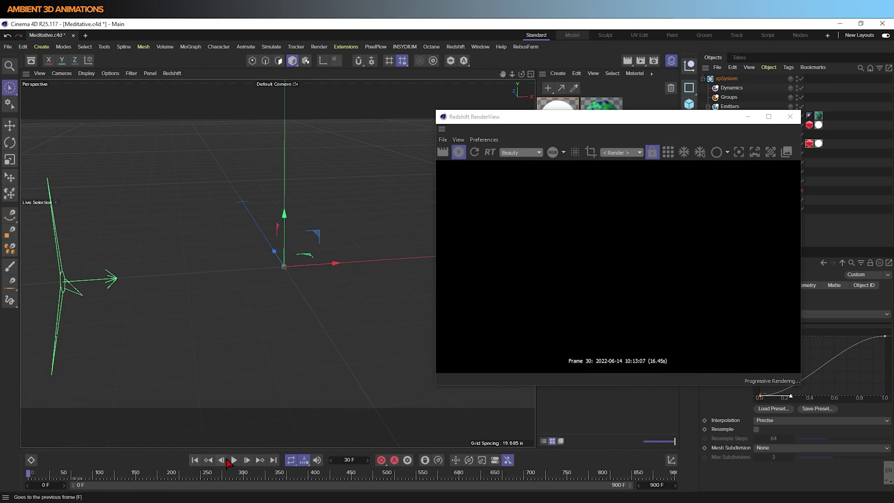
pyautogui.click(234, 461)
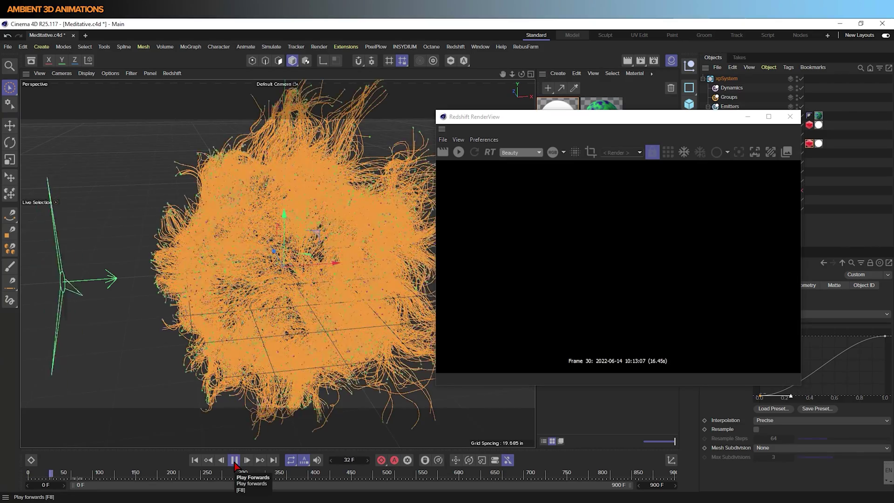
pyautogui.click(234, 460)
pyautogui.click(459, 152)
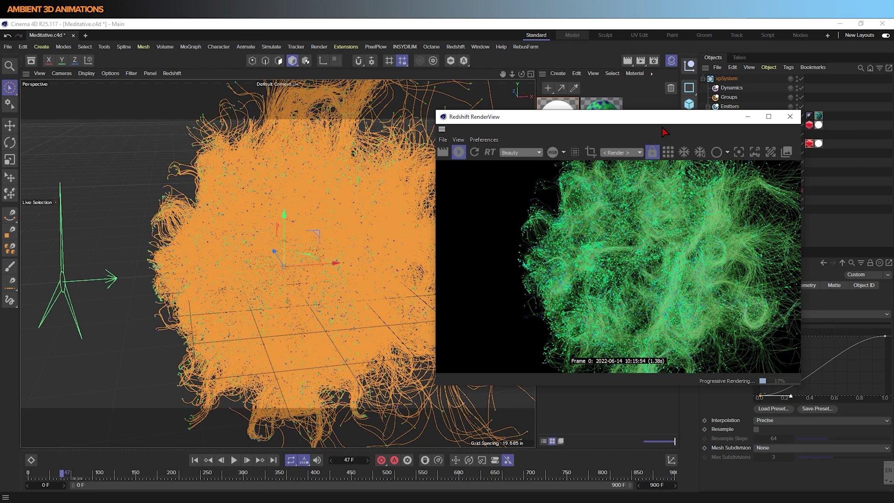
# Step: Duplicate the RS Particle material and replace xpTrail's material tag with the copy, RS Particle.1
pyautogui.moveTo(662, 122); pyautogui.dragTo(303, 110)
pyautogui.keyDown('ctrl'); pyautogui.moveTo(565, 130); pyautogui.dragTo(572, 207); pyautogui.keyUp('ctrl')
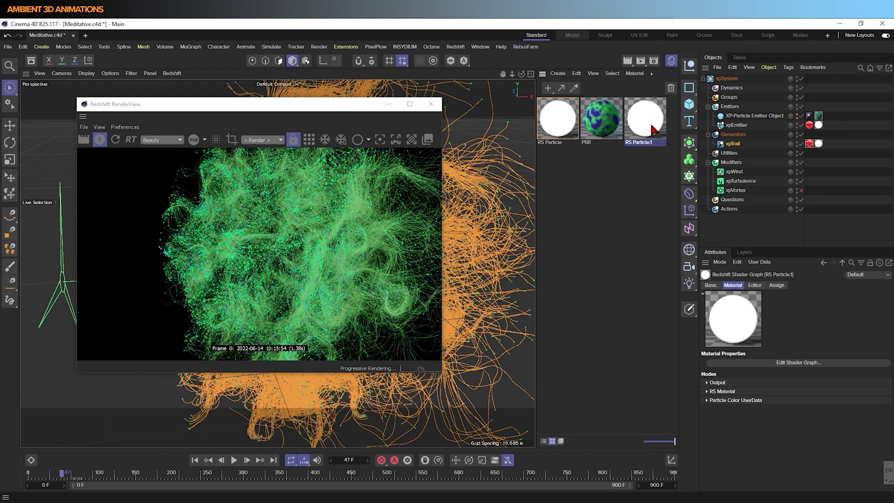
pyautogui.click(819, 144)
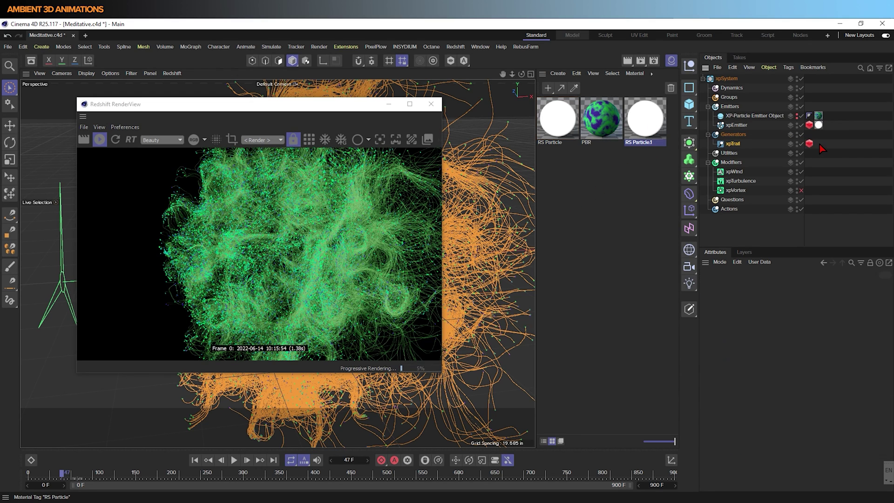
pyautogui.moveTo(649, 118); pyautogui.dragTo(735, 145)
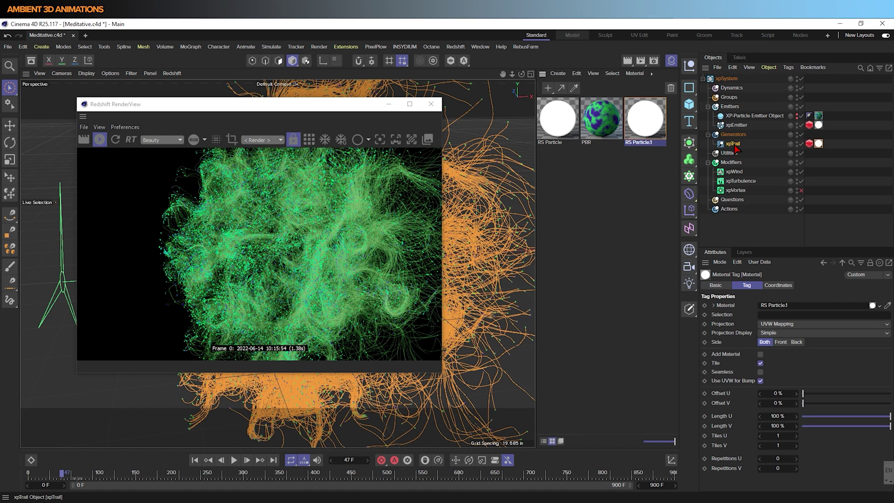
# Step: Disconnect the Particle Color UserData node from the RS Material's diffuse and emission colors in RS Particle.1's shader graph
pyautogui.doubleClick(650, 125)
pyautogui.moveTo(435, 278); pyautogui.dragTo(684, 193)
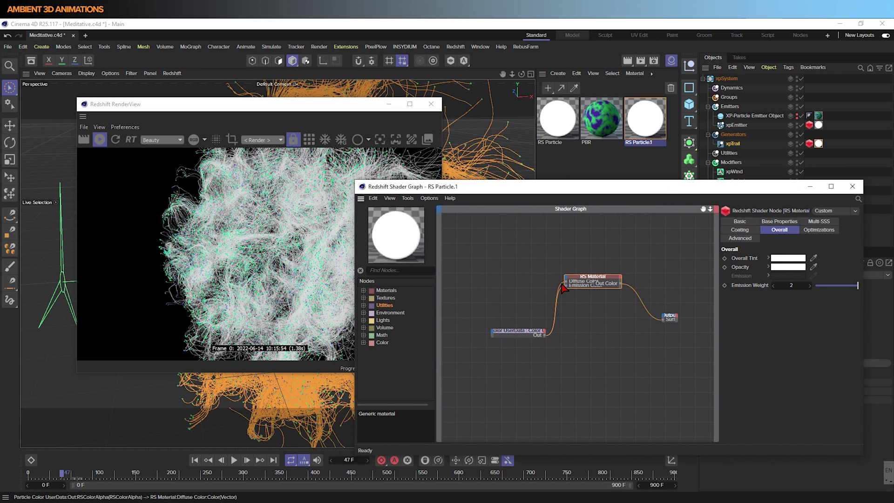
pyautogui.moveTo(563, 286); pyautogui.dragTo(559, 297)
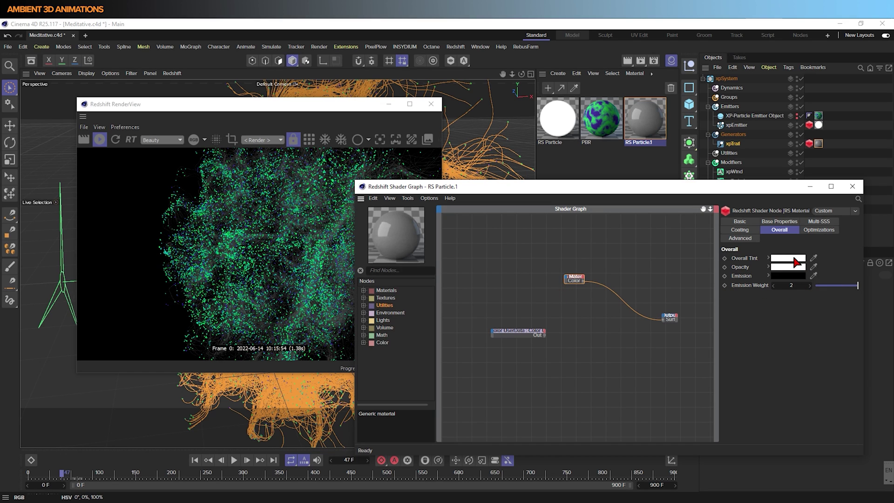
# Step: Tint the RS Particle.1 material light blue with the RS Material's overall tint color
pyautogui.click(794, 260)
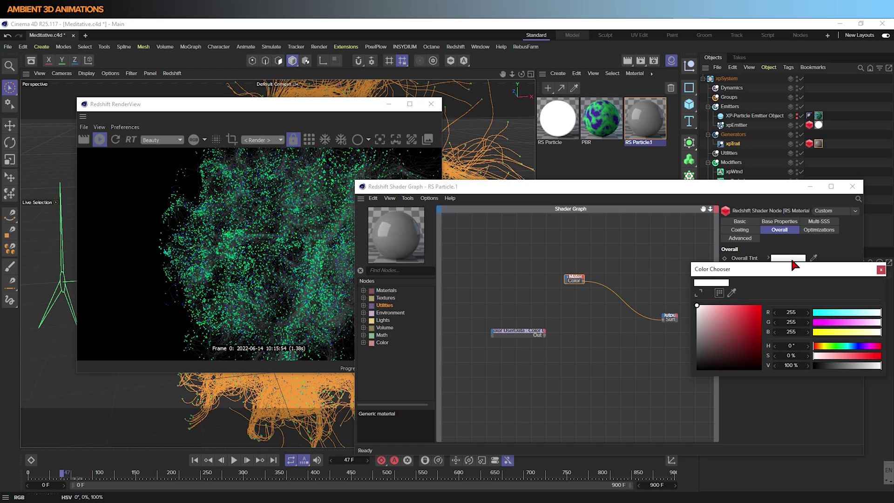
pyautogui.click(873, 312)
pyautogui.moveTo(723, 318); pyautogui.dragTo(695, 305)
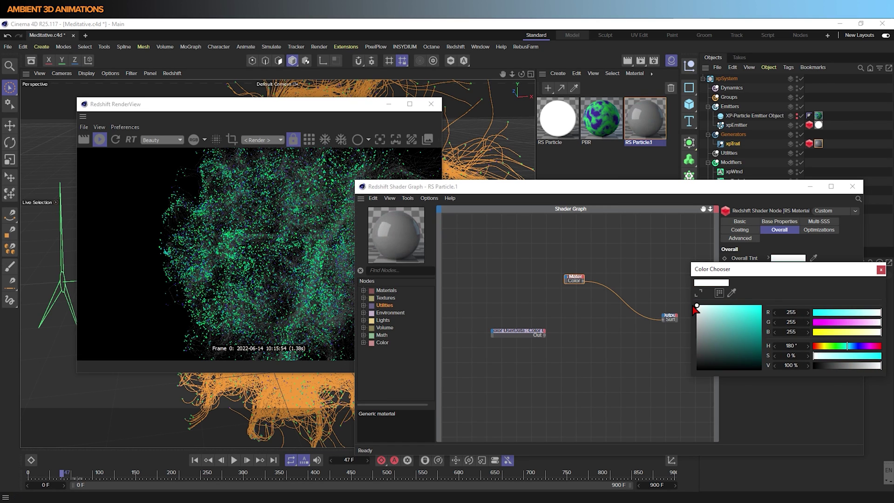
pyautogui.click(878, 323)
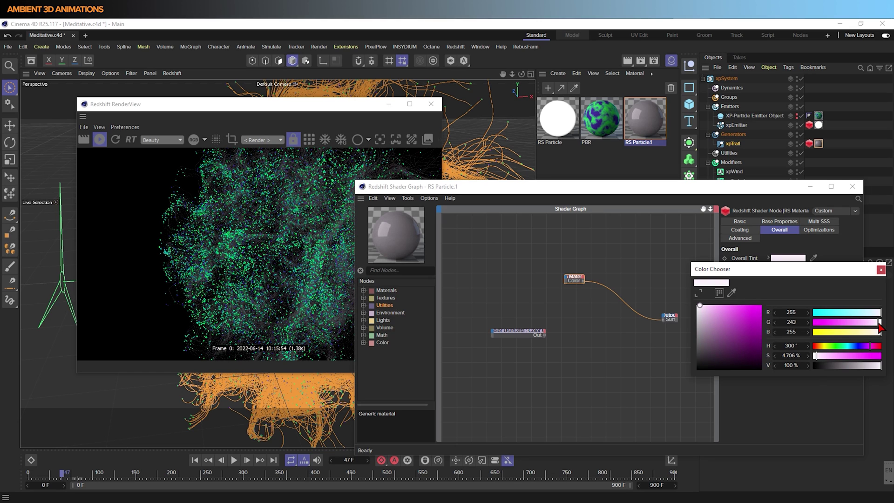
pyautogui.click(858, 348)
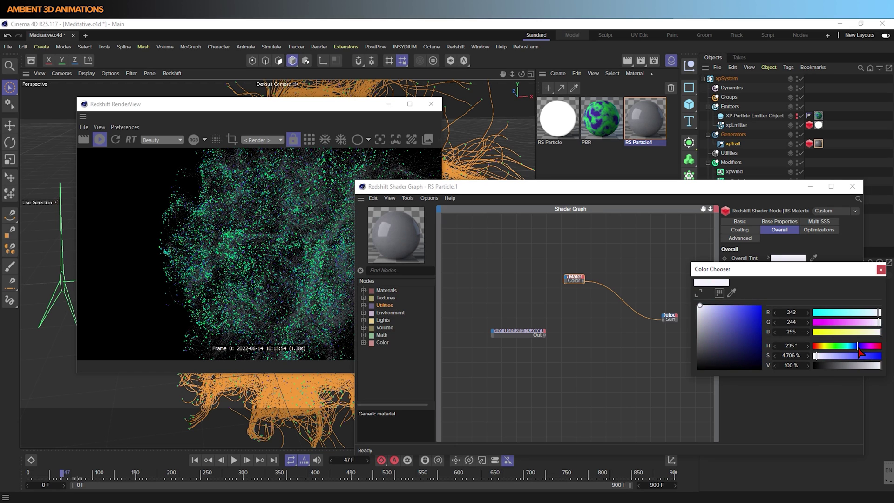
pyautogui.moveTo(856, 345); pyautogui.dragTo(835, 357)
pyautogui.click(379, 107)
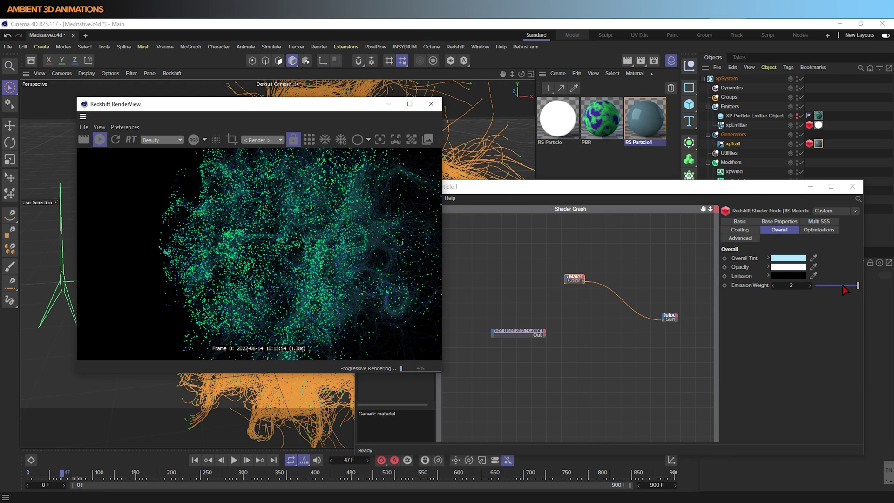
pyautogui.moveTo(811, 287); pyautogui.dragTo(815, 286)
# Step: Replay the animation from the start to frame 33 and examine the blue-tinted trails in the RenderView
pyautogui.moveTo(516, 183); pyautogui.dragTo(893, 154)
pyautogui.click(195, 460)
pyautogui.click(237, 461)
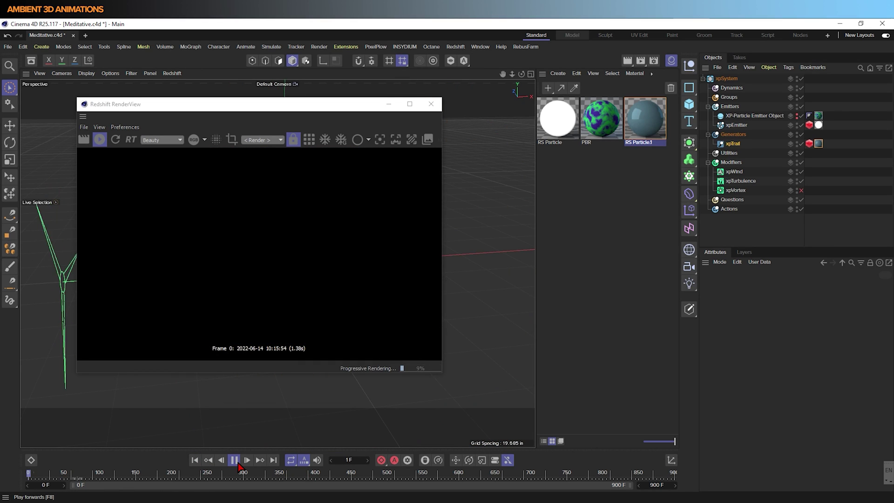
pyautogui.click(237, 462)
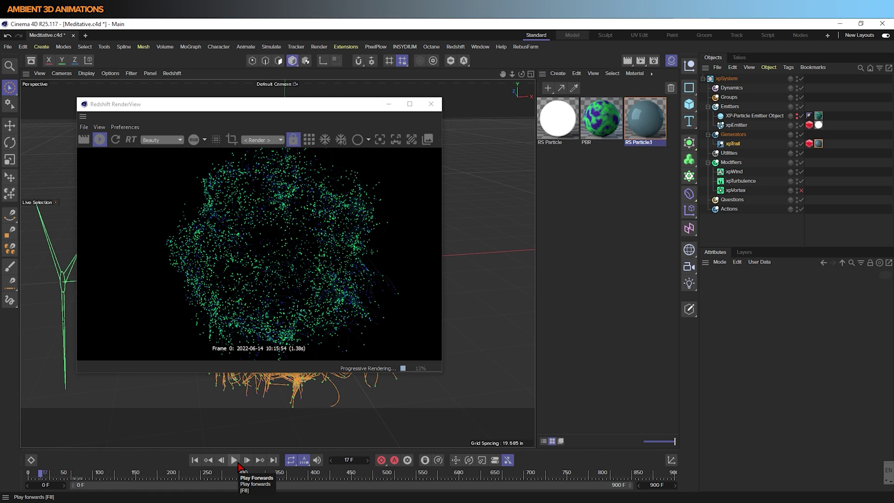
pyautogui.click(238, 462)
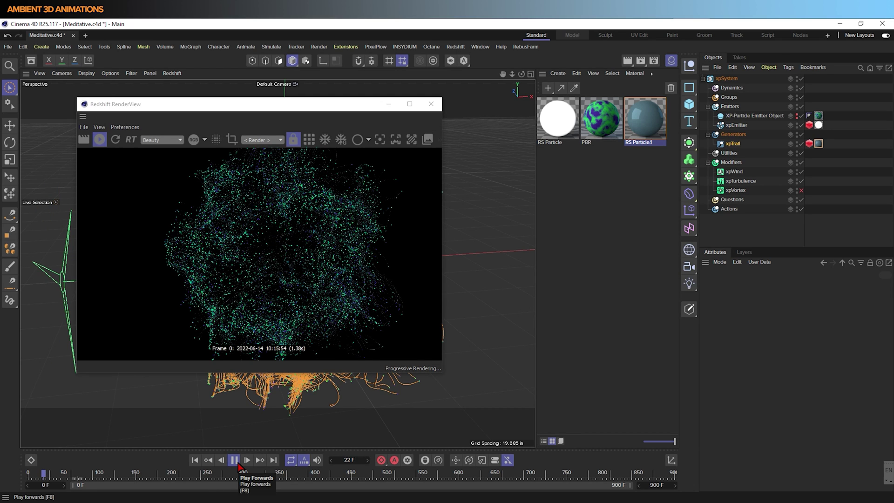
pyautogui.click(238, 462)
pyautogui.moveTo(291, 105); pyautogui.dragTo(656, 108)
pyautogui.click(236, 460)
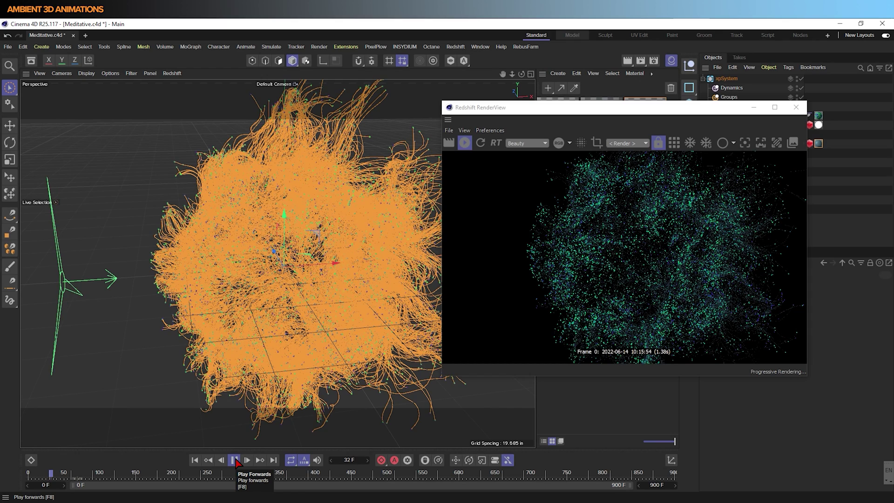
pyautogui.scroll(-2, 640, 273)
pyautogui.scroll(1, 652, 275)
pyautogui.scroll(2, 689, 283)
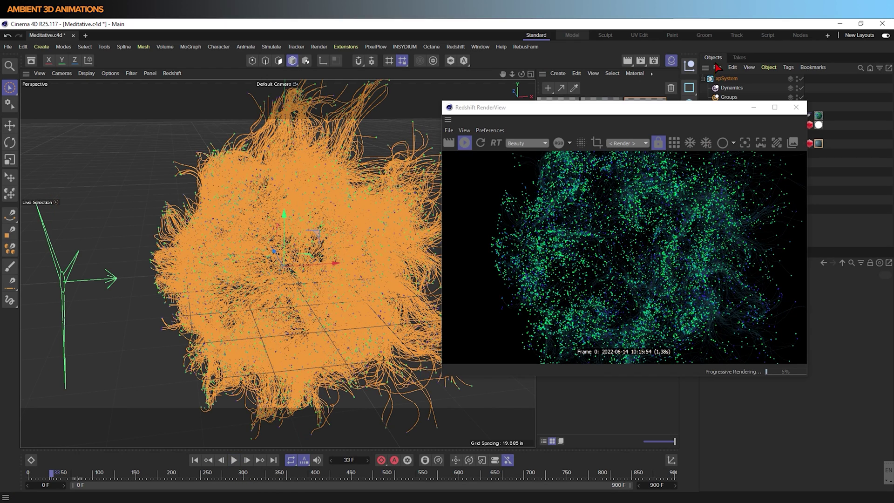
# Step: Set the output frame rate to 60 in the render settings and close them
pyautogui.moveTo(679, 111); pyautogui.dragTo(391, 110)
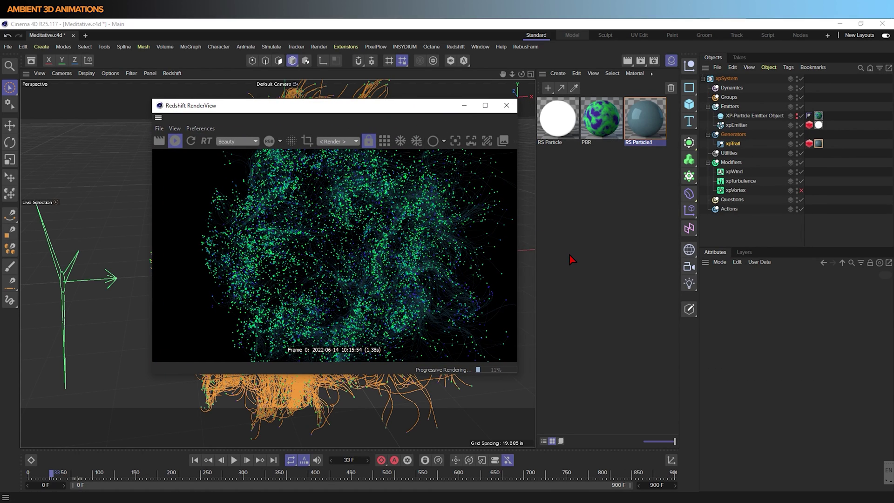
pyautogui.click(653, 61)
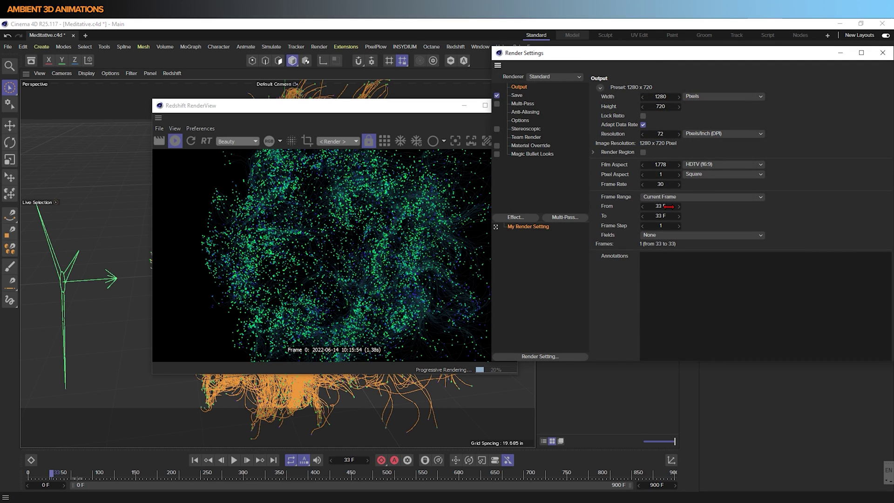
pyautogui.doubleClick(661, 184)
pyautogui.press('Return')
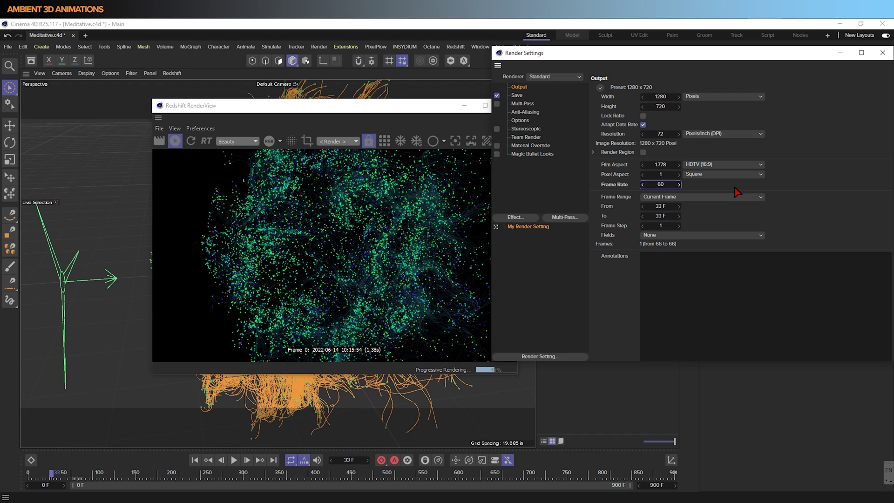
pyautogui.click(787, 205)
pyautogui.moveTo(783, 55); pyautogui.dragTo(741, 63)
pyautogui.click(801, 63)
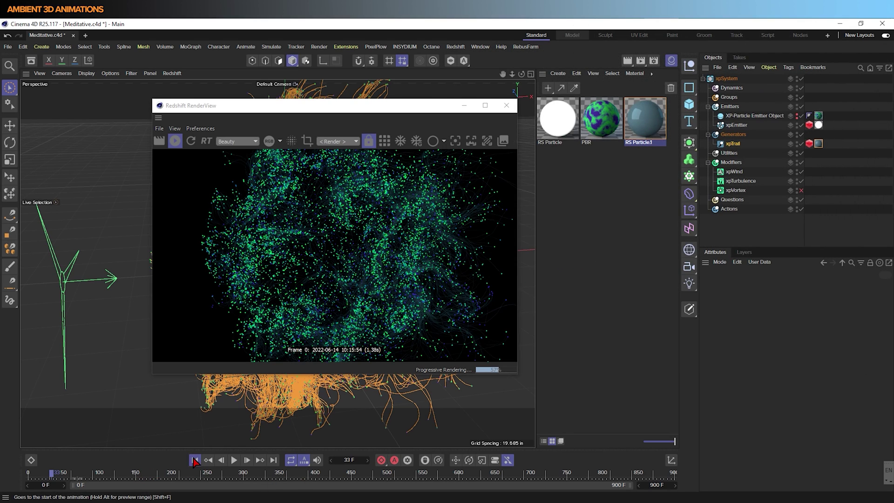
# Step: Replay the animation from the start to frame 34 and maximize the RenderView window to examine the render
pyautogui.click(196, 460)
pyautogui.click(234, 460)
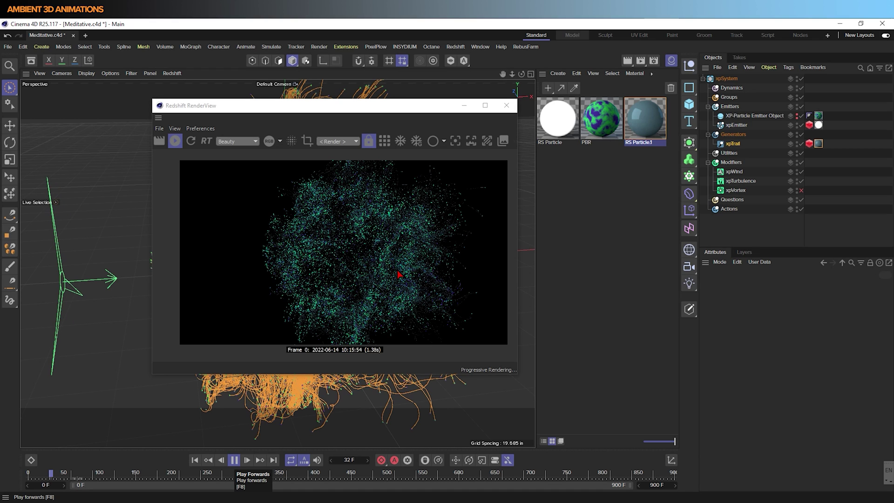
pyautogui.click(236, 461)
pyautogui.scroll(2, 392, 266)
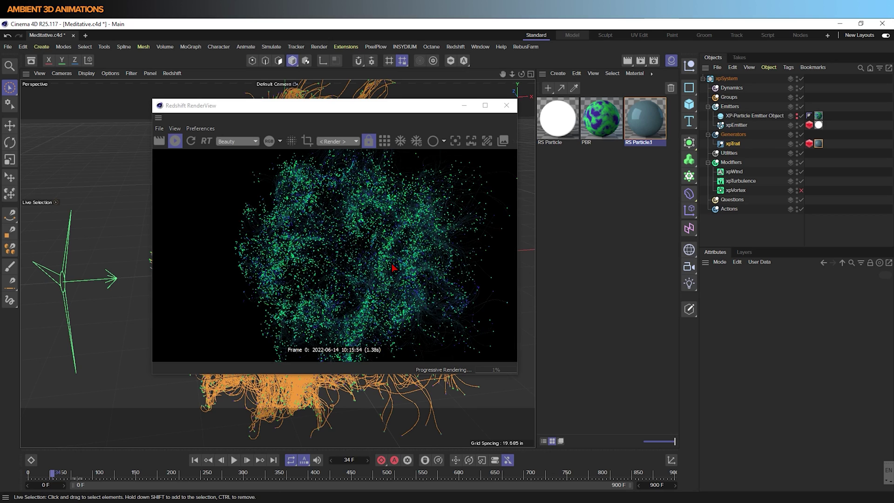
pyautogui.scroll(-3, 392, 267)
pyautogui.doubleClick(395, 108)
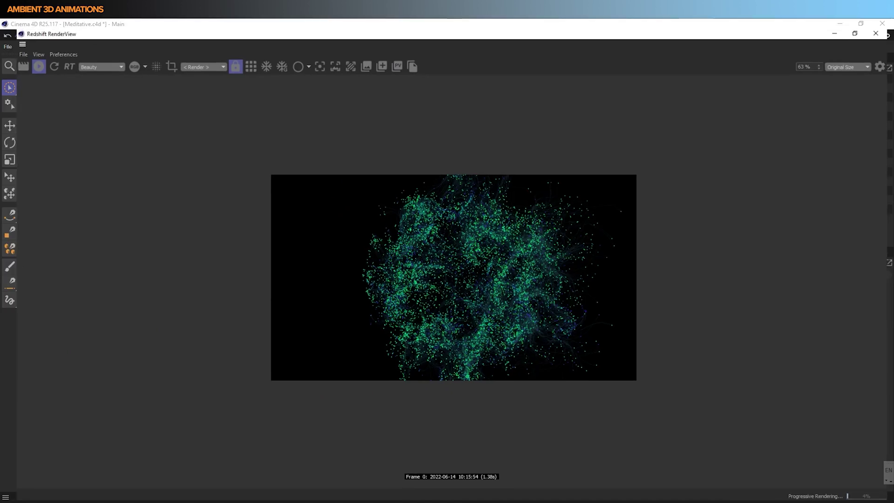
# Step: Examine the frame 68 render in the RenderView and store a second snapshot of it
pyautogui.scroll(3, 512, 293)
pyautogui.scroll(1, 511, 295)
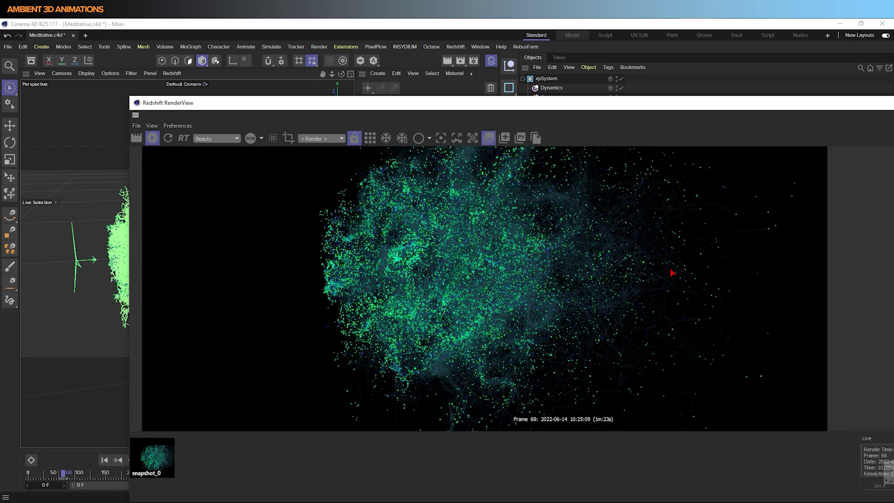
pyautogui.scroll(-3, 671, 269)
pyautogui.moveTo(573, 105); pyautogui.dragTo(619, 71)
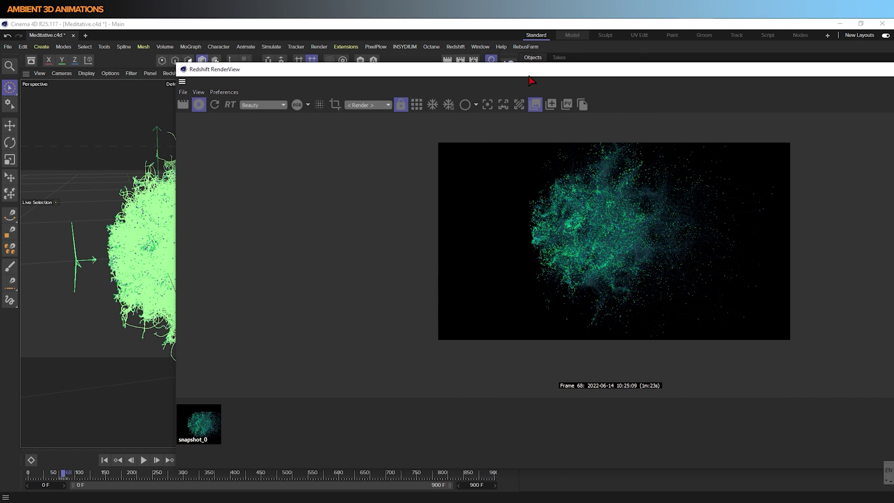
pyautogui.click(551, 104)
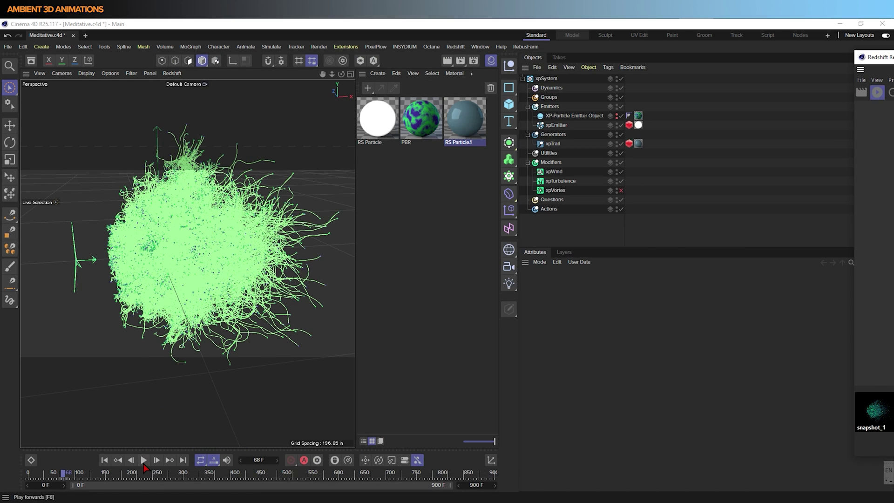
# Step: Play the animation on from frame 68 to frame 92 and examine how the particle trails spread
pyautogui.click(144, 460)
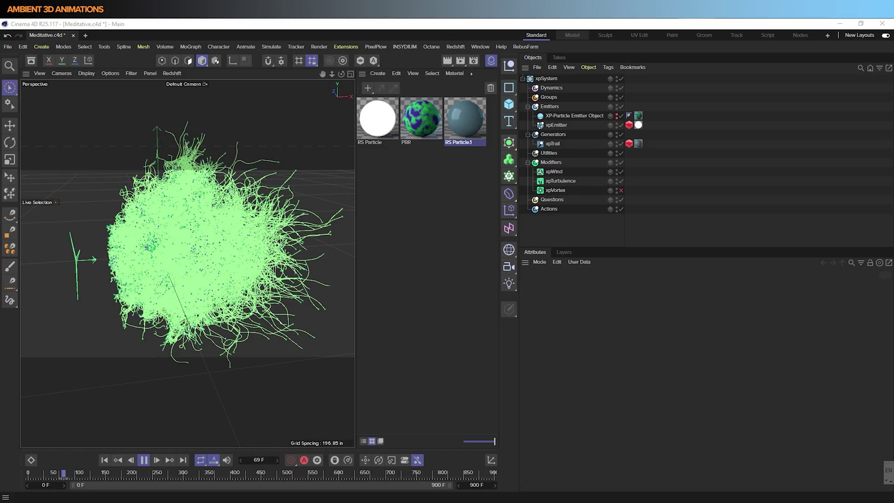
pyautogui.click(145, 460)
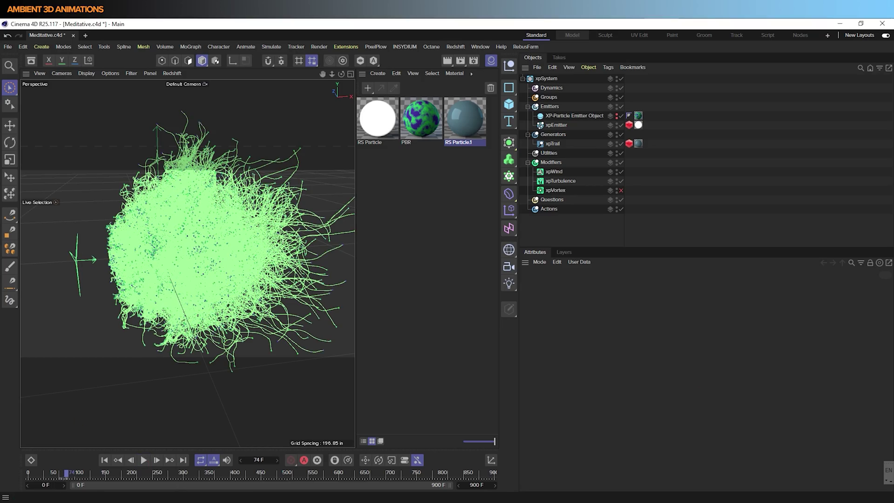
pyautogui.scroll(5, 225, 280)
pyautogui.scroll(-5, 225, 284)
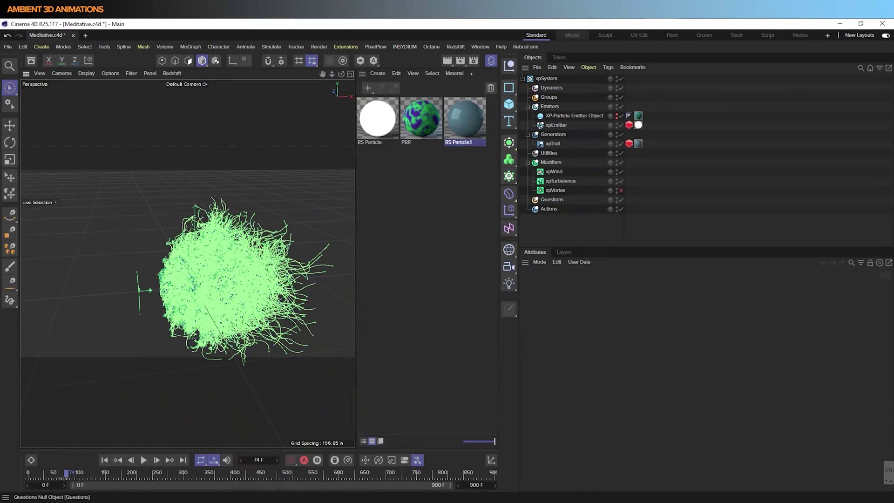
pyautogui.click(145, 463)
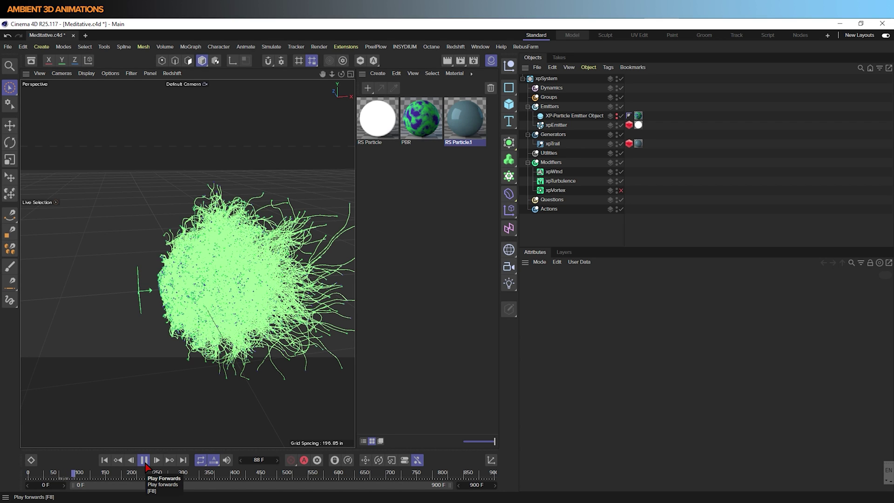
pyautogui.click(146, 463)
pyautogui.scroll(-5, 236, 321)
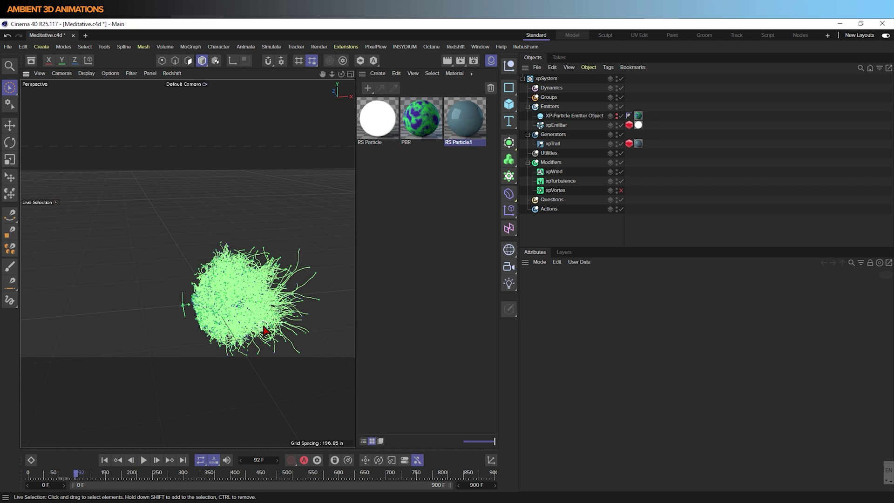
pyautogui.scroll(5, 264, 331)
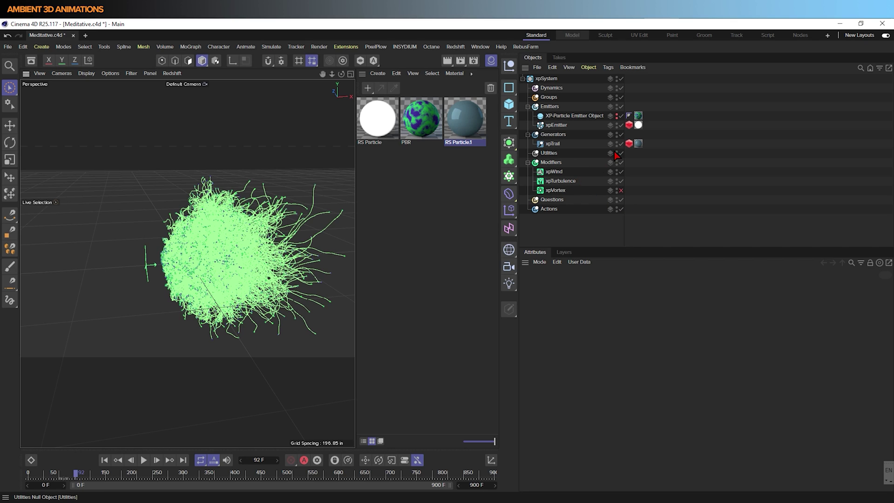
# Step: Keyframe the xpEmitter's birthrate at 10000 on frame 92 and at 0 on frame 121
pyautogui.click(559, 126)
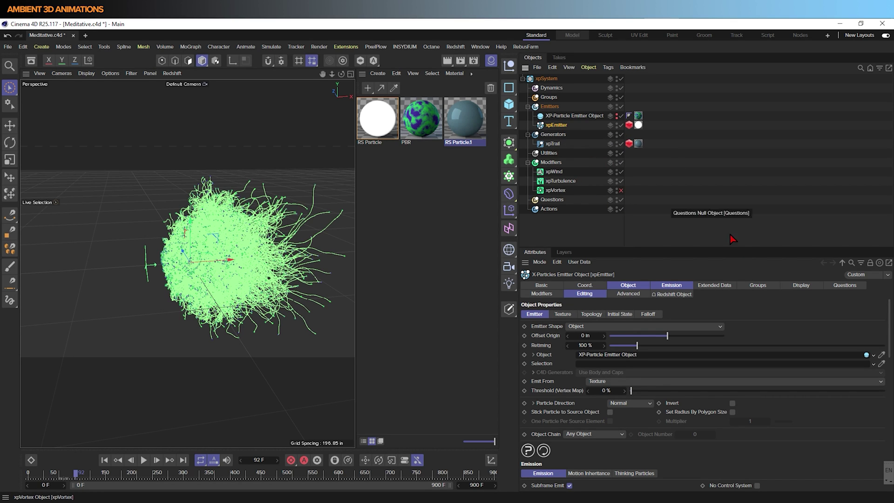
pyautogui.click(686, 285)
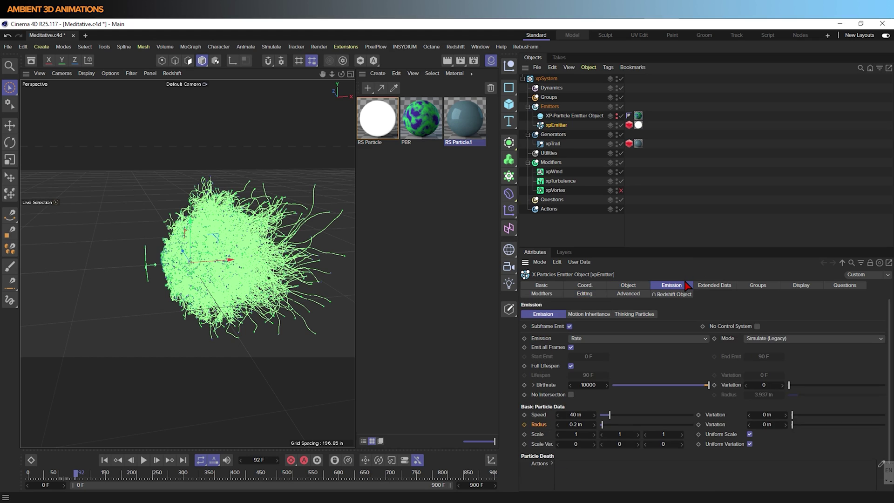
pyautogui.click(524, 385)
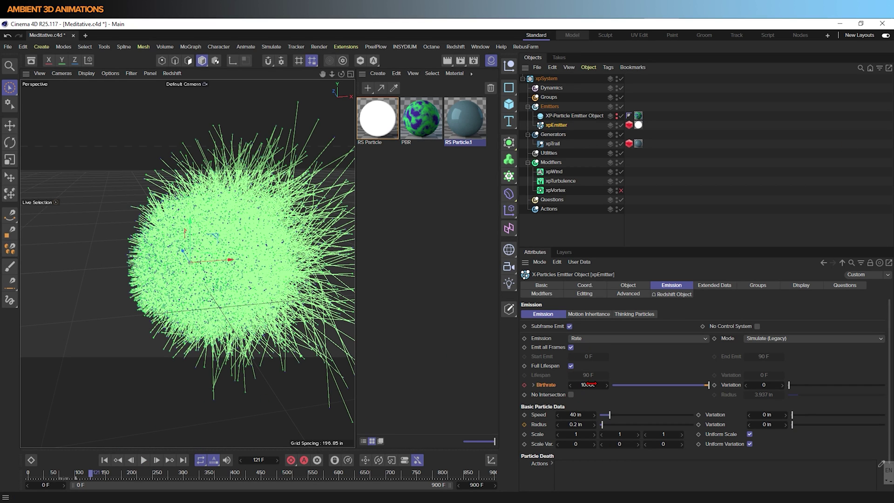
pyautogui.click(589, 384)
pyautogui.press('BackSpace')
pyautogui.click(525, 387)
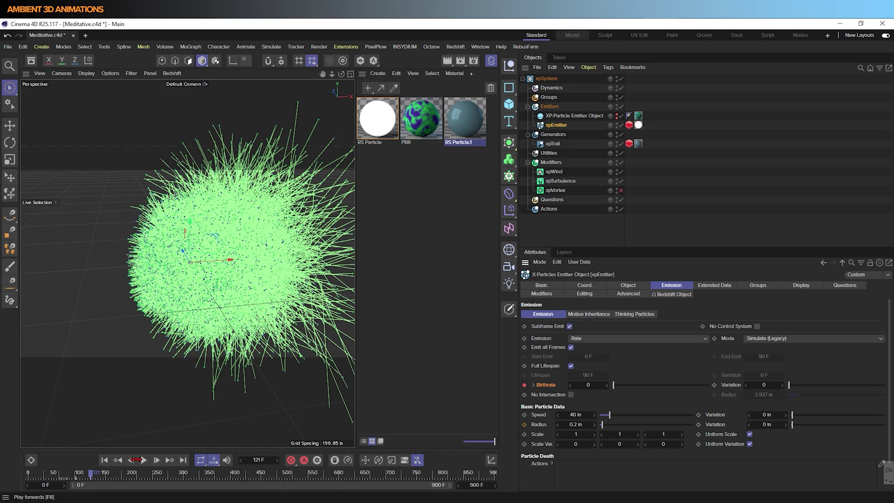
# Step: Replay the animation from the start to frame 101 to check the animated birthrate
pyautogui.click(104, 460)
pyautogui.click(143, 461)
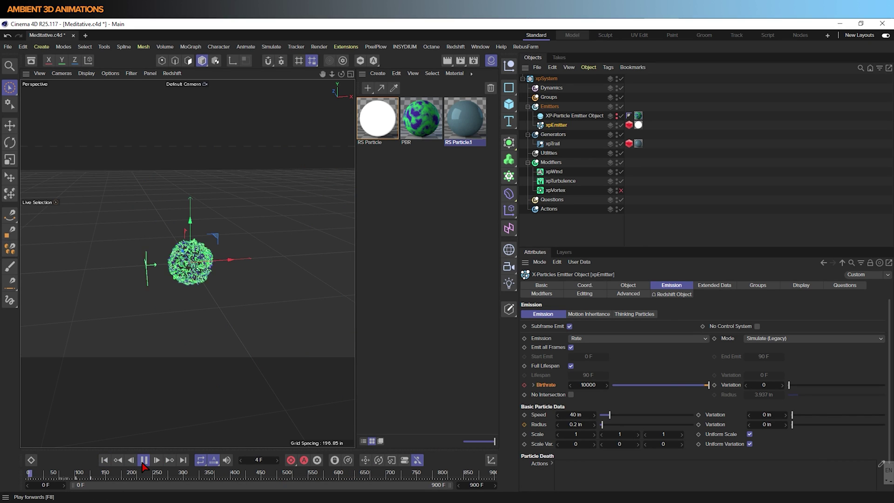
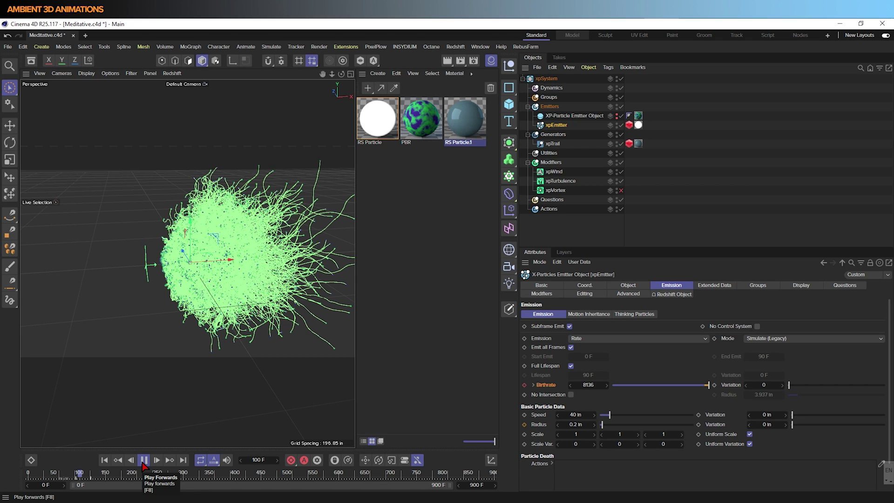
pyautogui.click(143, 462)
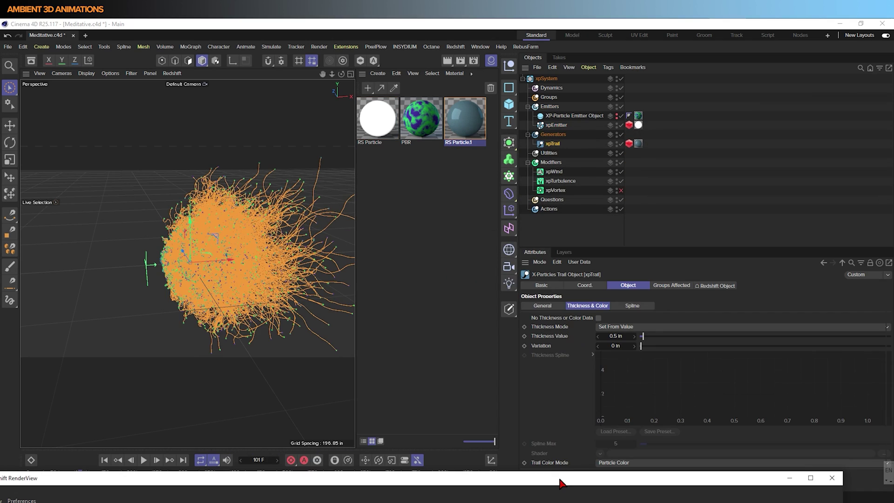
# Step: Set the xpTrail's thickness value to 1 in and inspect the trails in the RenderView
pyautogui.moveTo(560, 478); pyautogui.dragTo(576, 460)
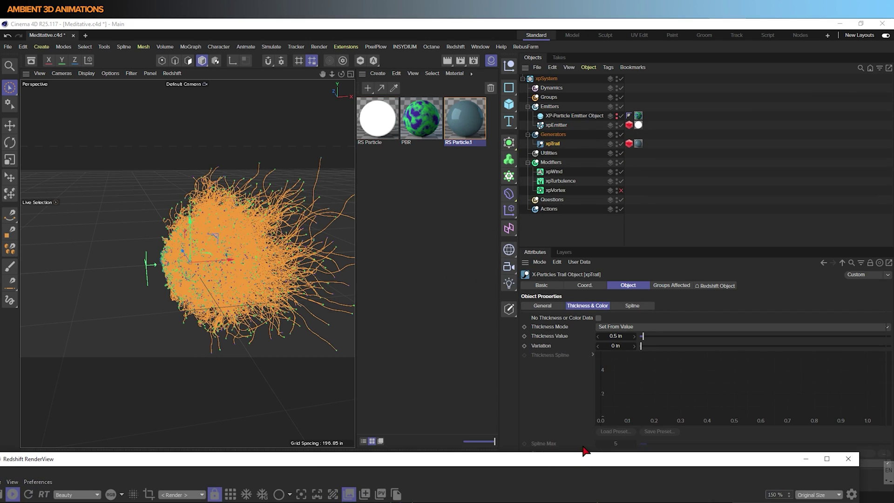
pyautogui.click(619, 336)
pyautogui.write('1')
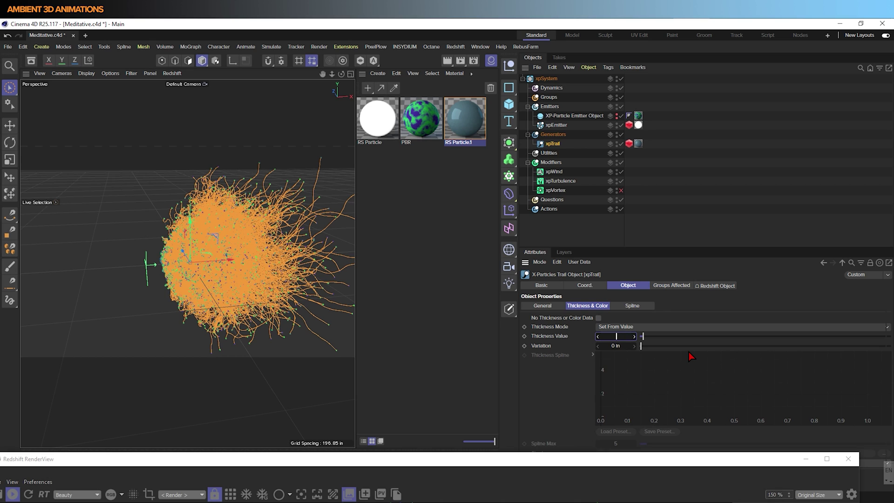
pyautogui.press('Return')
pyautogui.moveTo(575, 459); pyautogui.dragTo(337, 134)
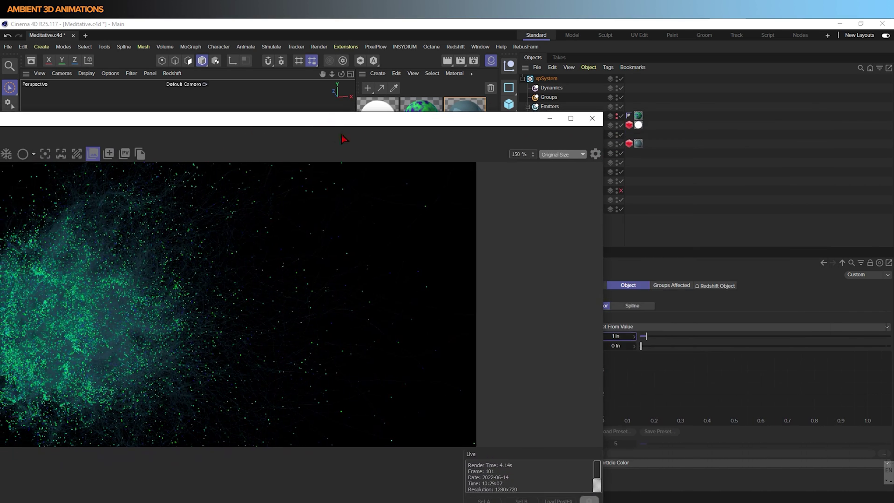
pyautogui.moveTo(604, 264); pyautogui.dragTo(418, 264)
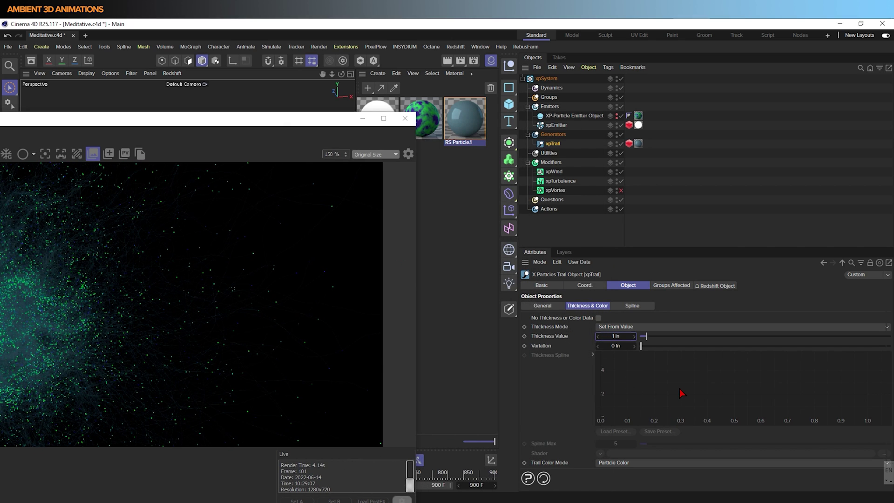
# Step: Play the animation to frame 34 and examine the particle trails up close from another angle
pyautogui.click(144, 460)
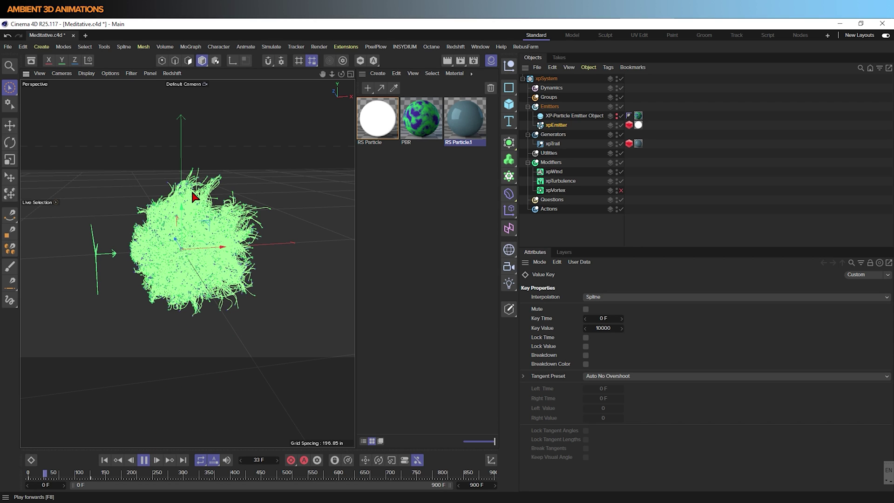
pyautogui.scroll(5, 205, 196)
pyautogui.keyDown('alt'); pyautogui.moveTo(196, 294); pyautogui.dragTo(203, 263); pyautogui.keyUp('alt')
pyautogui.keyDown('alt'); pyautogui.moveTo(203, 263); pyautogui.dragTo(245, 265, button='middle'); pyautogui.keyUp('alt')
pyautogui.scroll(3, 240, 269)
pyautogui.keyDown('alt'); pyautogui.moveTo(216, 295); pyautogui.dragTo(238, 293); pyautogui.keyUp('alt')
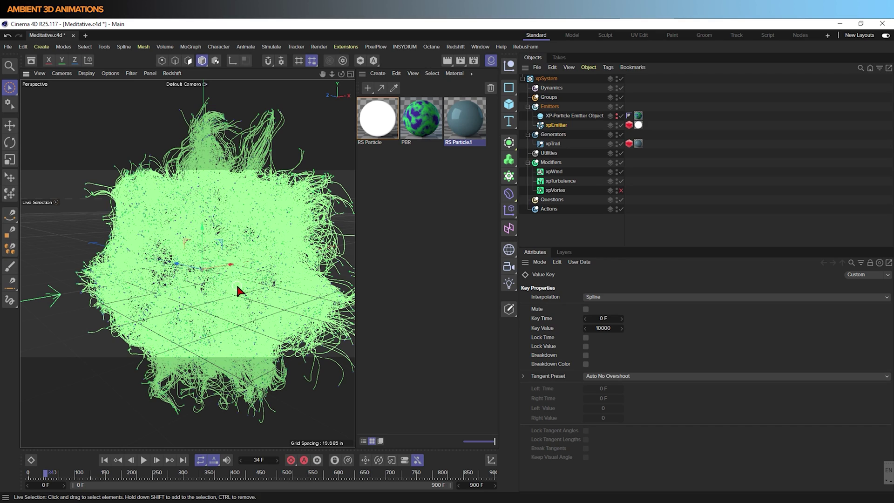
# Step: Replay the first few frames to frame the particle sphere, return to frame 0, and add a standard Redshift camera
pyautogui.click(104, 460)
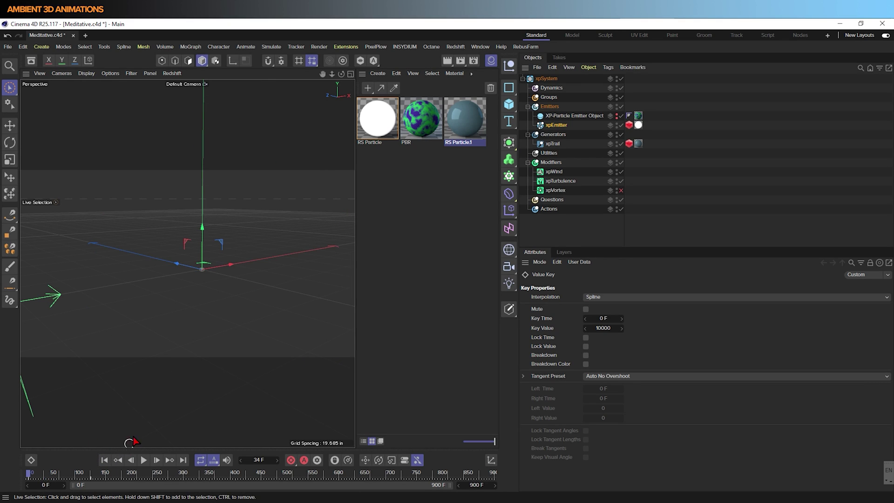
pyautogui.click(143, 460)
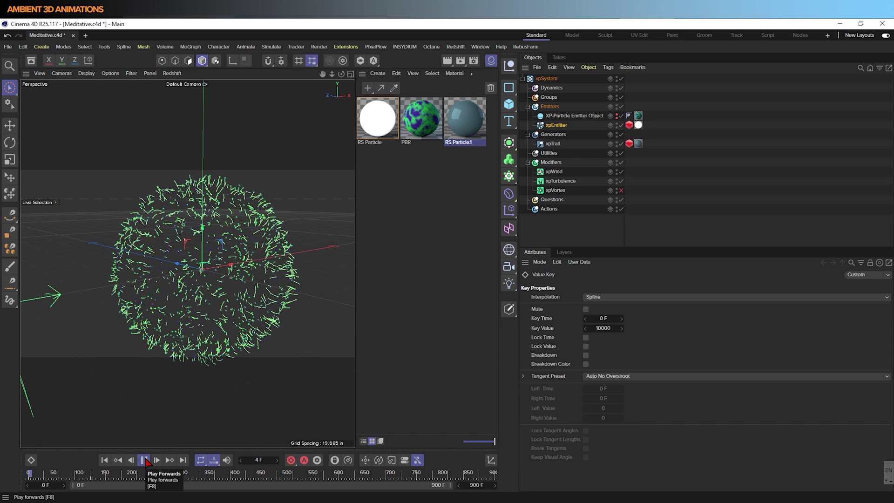
pyautogui.scroll(-2, 228, 310)
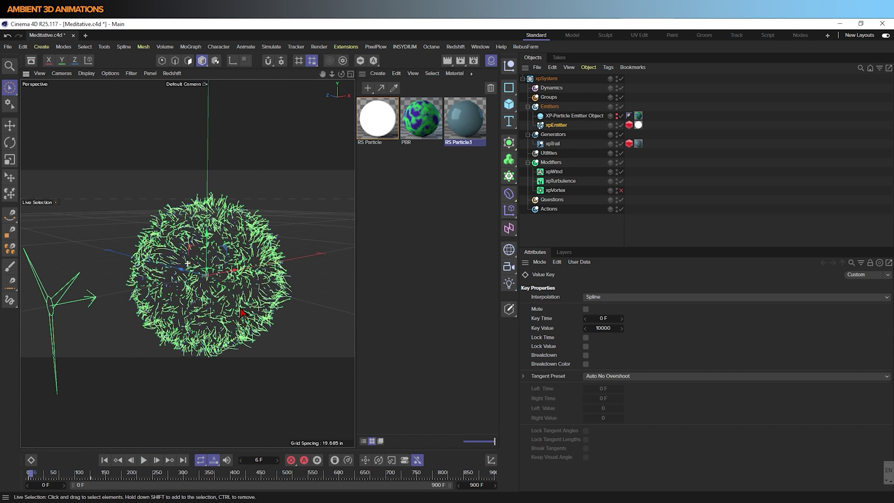
pyautogui.keyDown('alt'); pyautogui.moveTo(239, 310); pyautogui.dragTo(232, 282, button='middle'); pyautogui.keyUp('alt')
pyautogui.click(105, 460)
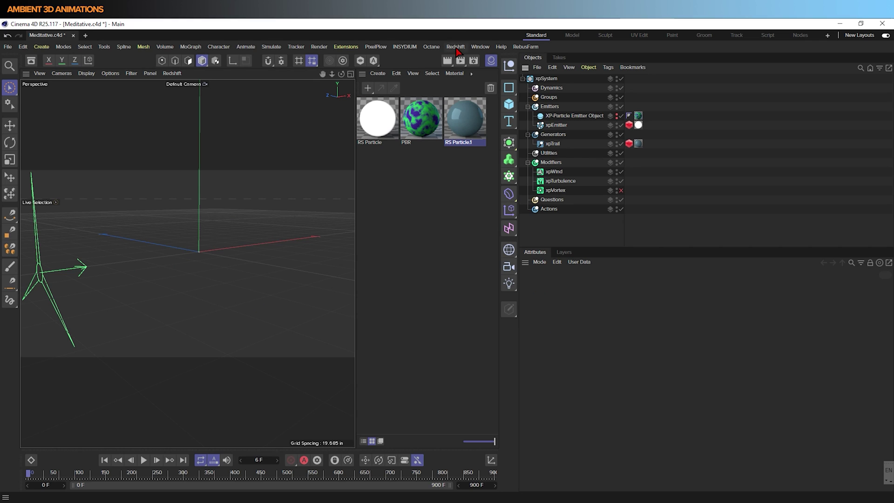
pyautogui.click(456, 47)
pyautogui.moveTo(465, 65)
pyautogui.moveTo(485, 80)
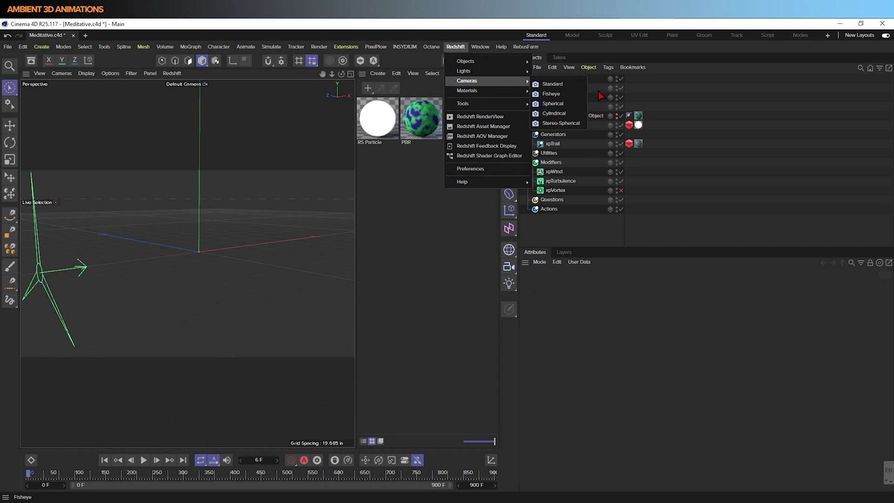
pyautogui.click(556, 83)
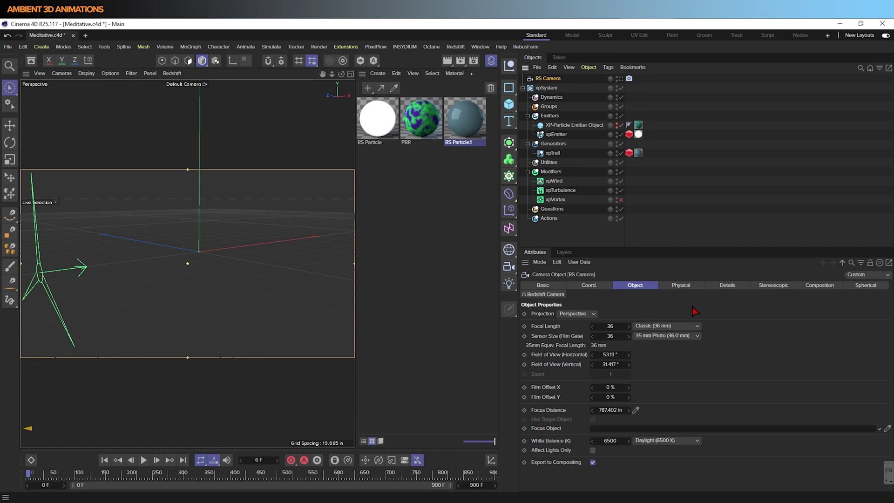
# Step: Keyframe the RS Camera's position and rotation on all axes at frame 0
pyautogui.click(595, 284)
pyautogui.click(525, 314)
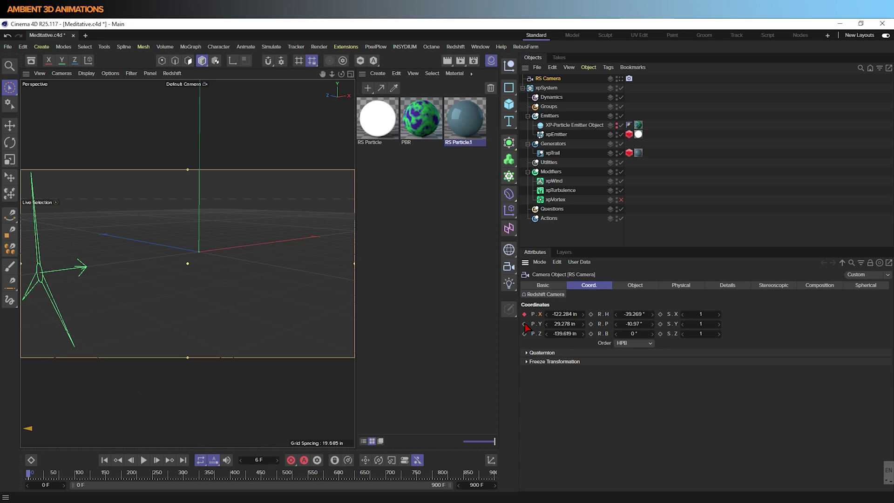
pyautogui.click(591, 314)
pyautogui.click(591, 324)
pyautogui.click(591, 333)
# Step: Hide the Material Manager to enlarge the viewport, and play to frame 27 to examine the particles and camera from outside
pyautogui.click(491, 61)
pyautogui.click(147, 462)
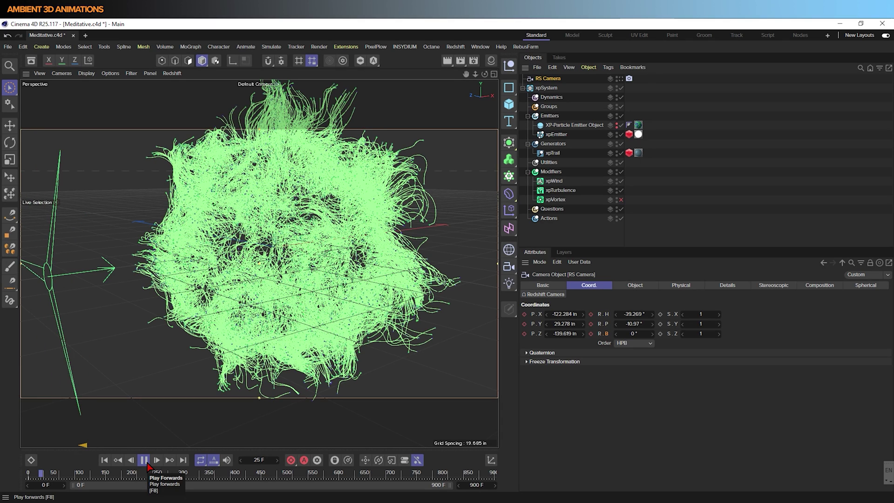
pyautogui.click(145, 460)
pyautogui.scroll(-5, 320, 375)
pyautogui.keyDown('alt'); pyautogui.moveTo(380, 317); pyautogui.dragTo(359, 324); pyautogui.keyUp('alt')
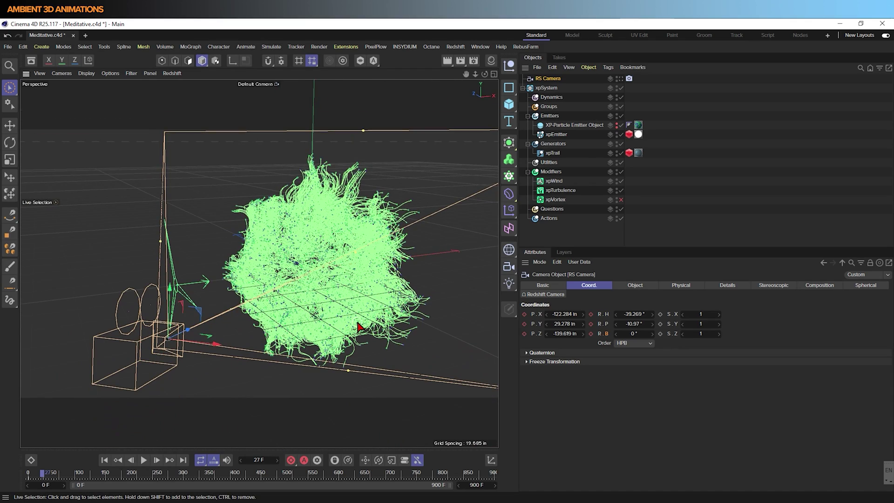
pyautogui.scroll(1, 388, 290)
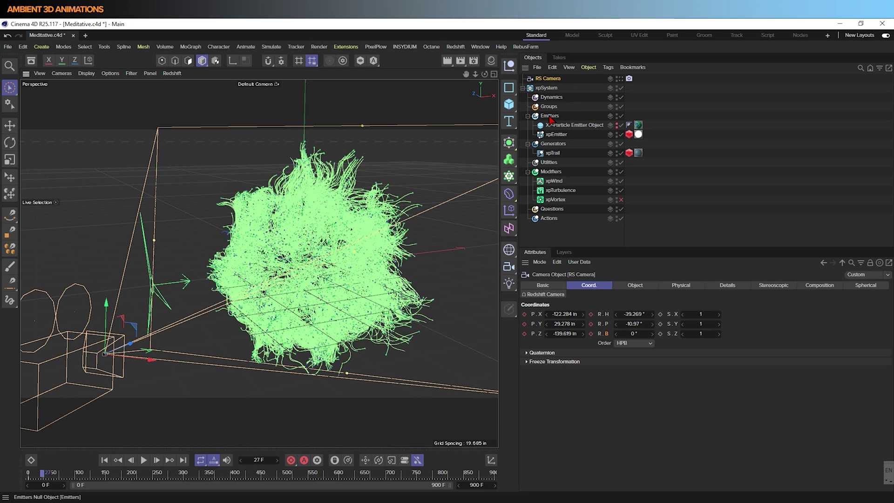
# Step: Keyframe the xpTurbulence's scale at 351% on frame 27 and play the animation on to frame 31
pyautogui.click(563, 192)
pyautogui.click(621, 286)
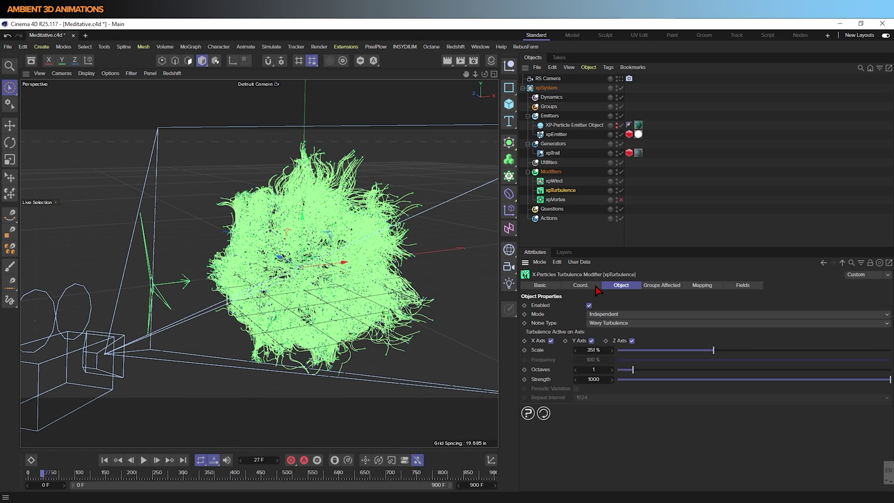
pyautogui.click(525, 350)
pyautogui.click(144, 460)
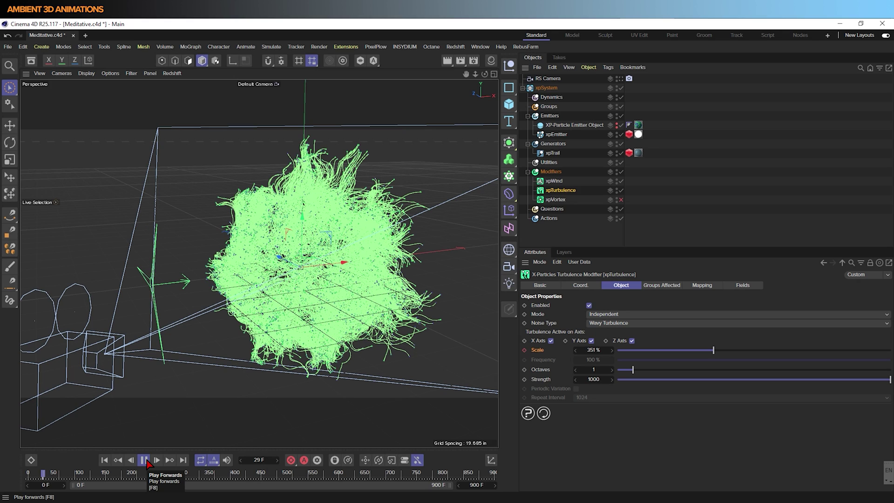
pyautogui.click(146, 461)
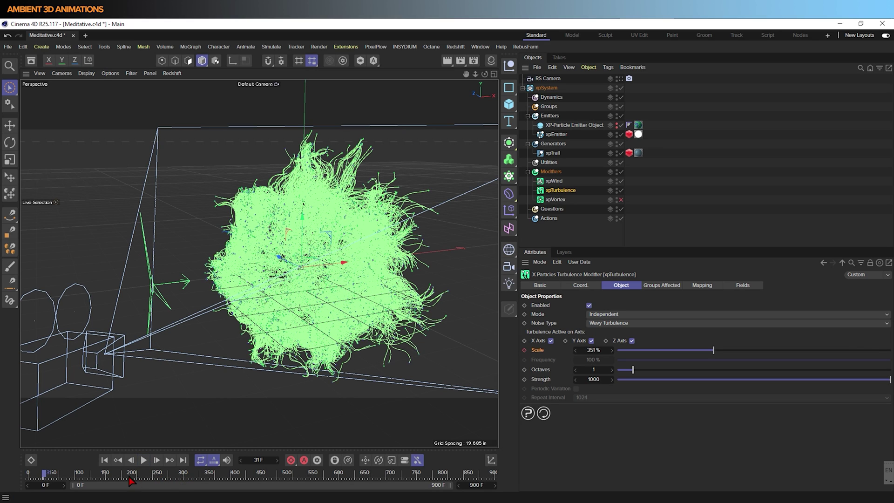
# Step: Keyframe the xpTurbulence's scale at 500% on frame 147, and set its strength to 500
pyautogui.click(105, 475)
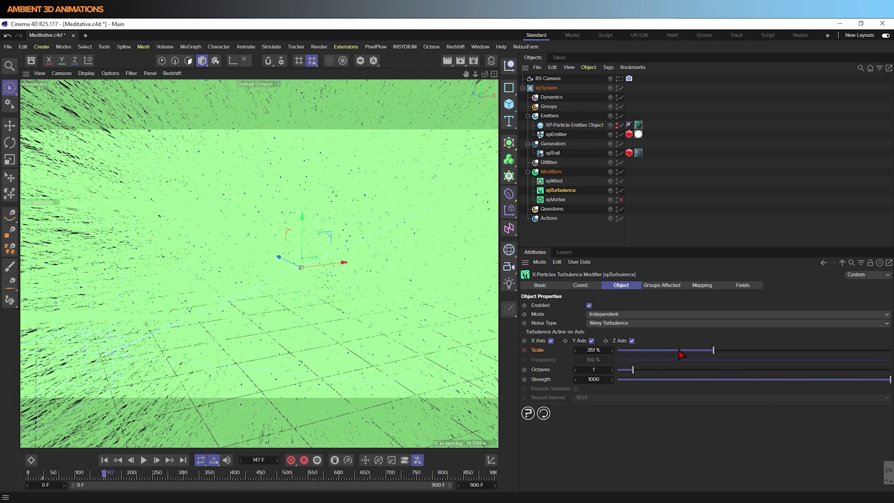
pyautogui.moveTo(587, 349); pyautogui.dragTo(657, 367)
pyautogui.press('BackSpace')
pyautogui.write('500')
pyautogui.press('Return')
pyautogui.click(594, 379)
pyautogui.write('500')
pyautogui.press('Return')
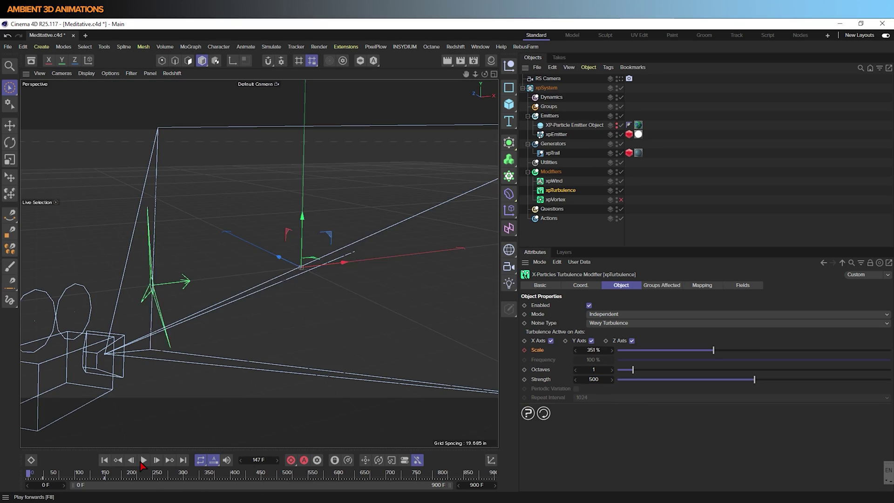
# Step: Play the animation from the start to frame 117 and examine the growing particle cloud from outside the camera
pyautogui.click(143, 460)
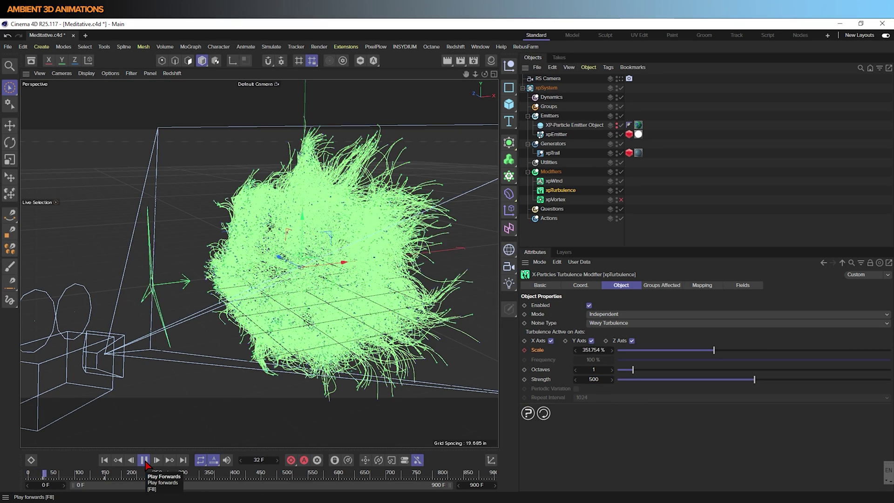
pyautogui.click(621, 79)
pyautogui.click(621, 79)
pyautogui.scroll(-5, 399, 235)
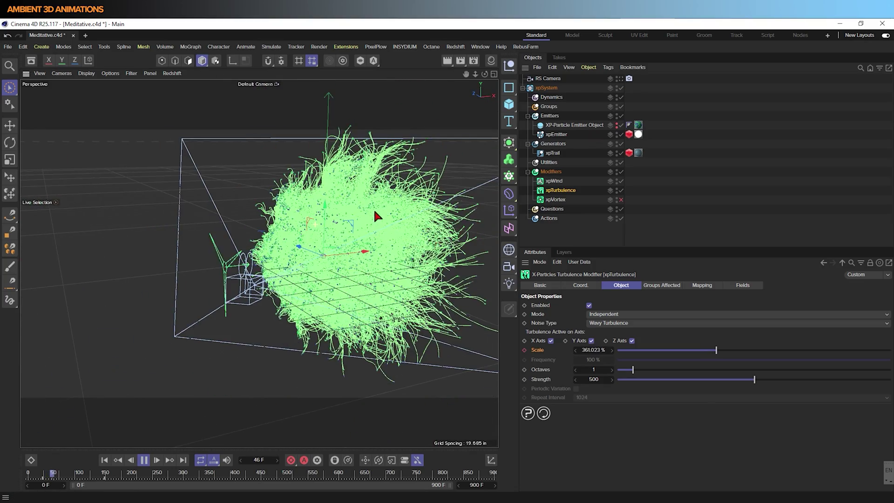
pyautogui.click(144, 460)
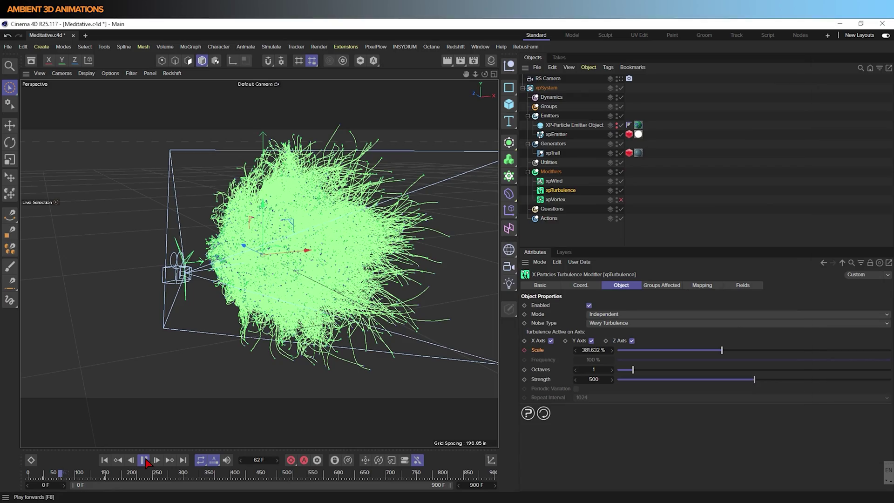
pyautogui.click(143, 460)
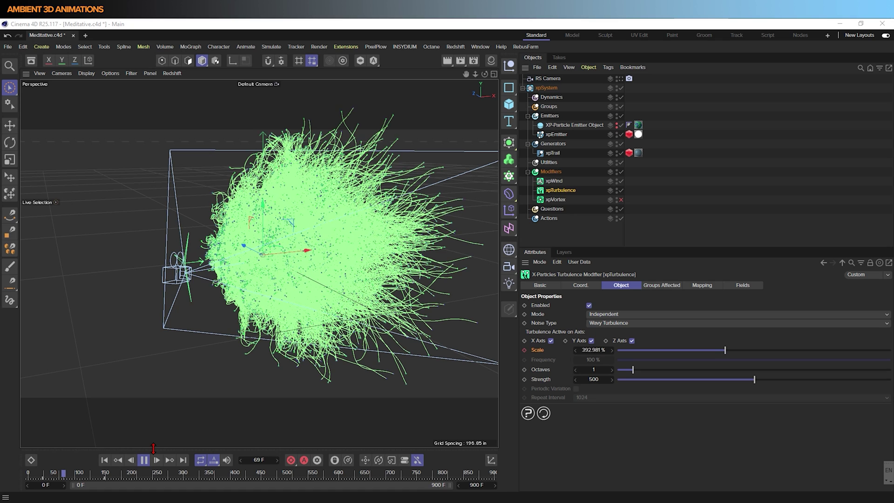
pyautogui.scroll(-2, 403, 230)
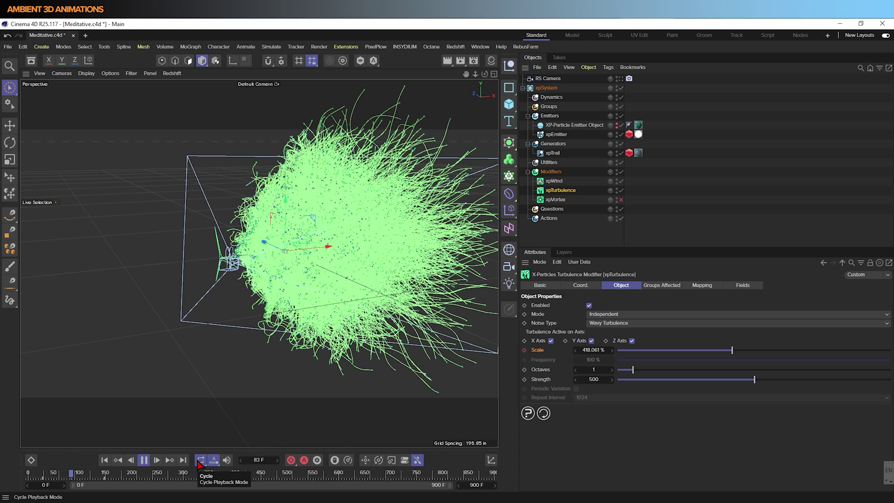
pyautogui.click(144, 460)
pyautogui.click(144, 460)
pyautogui.scroll(-3, 348, 320)
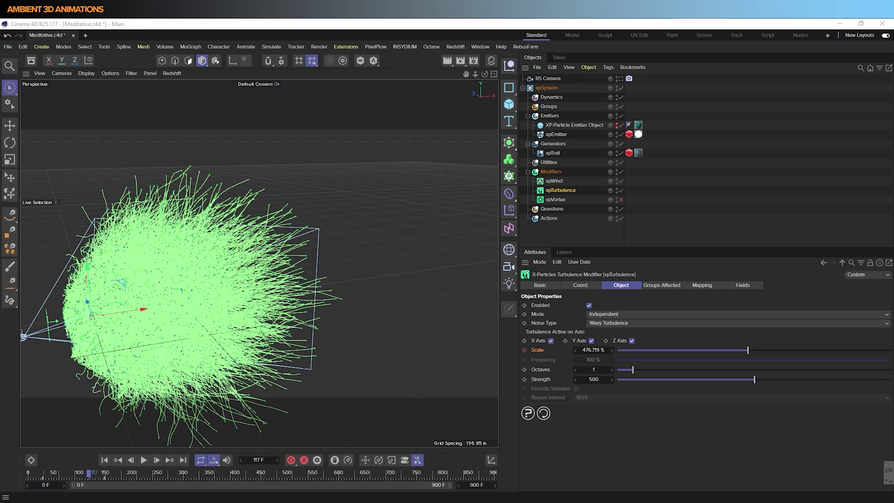
# Step: Bring up the Redshift RenderView and preview the particles and trails of the current frame
pyautogui.moveTo(285, 502); pyautogui.dragTo(306, 90)
pyautogui.scroll(-4, 340, 340)
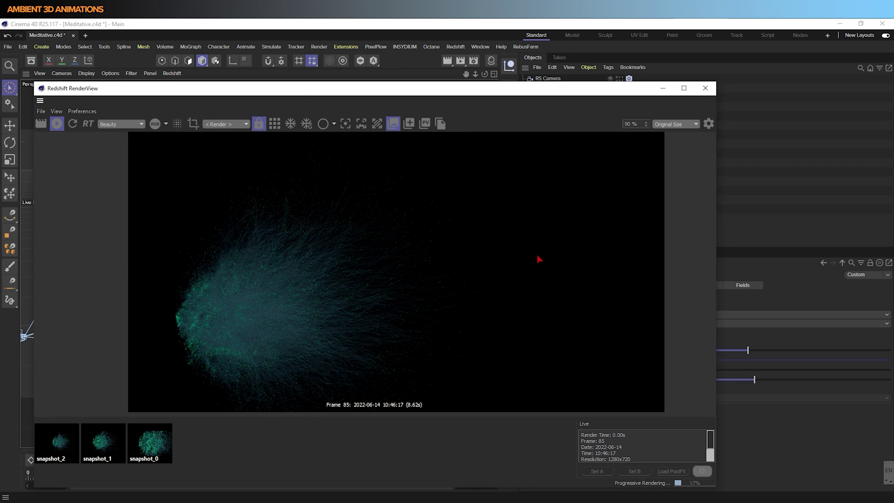
pyautogui.moveTo(526, 95); pyautogui.dragTo(442, 501)
# Step: In the trail material's shader graph, set the emission weight to 7 and change the overall tint to a more saturated blue
pyautogui.doubleClick(639, 153)
pyautogui.click(458, 69)
pyautogui.moveTo(454, 125); pyautogui.dragTo(548, 142)
pyautogui.press('BackSpace')
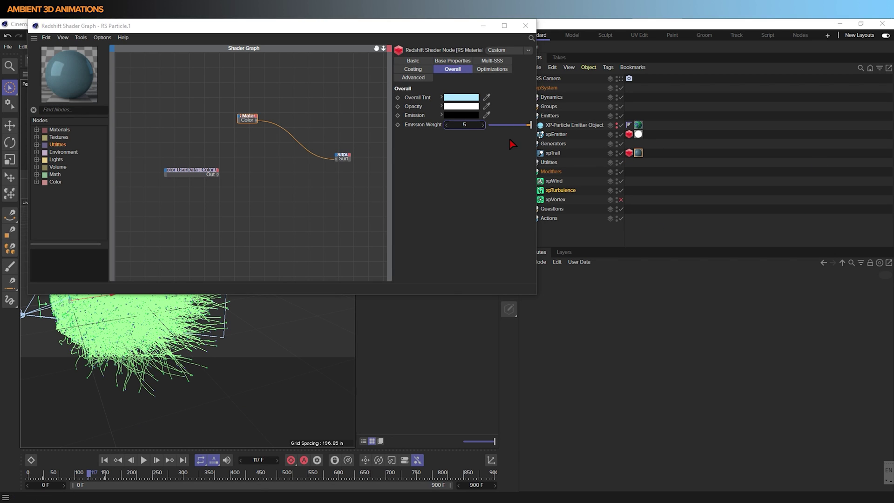
pyautogui.moveTo(893, 84); pyautogui.dragTo(300, 177)
pyautogui.doubleClick(476, 125)
pyautogui.write('7')
pyautogui.click(466, 98)
pyautogui.moveTo(428, 187); pyautogui.dragTo(435, 143)
pyautogui.click(553, 108)
# Step: Give the trail material a saturated blue emission color and set its emission weight to 2
pyautogui.click(460, 116)
pyautogui.moveTo(371, 172); pyautogui.dragTo(369, 210)
pyautogui.moveTo(419, 126); pyautogui.dragTo(288, 114)
pyautogui.click(421, 114)
pyautogui.moveTo(293, 26); pyautogui.dragTo(556, 149)
pyautogui.click(724, 237)
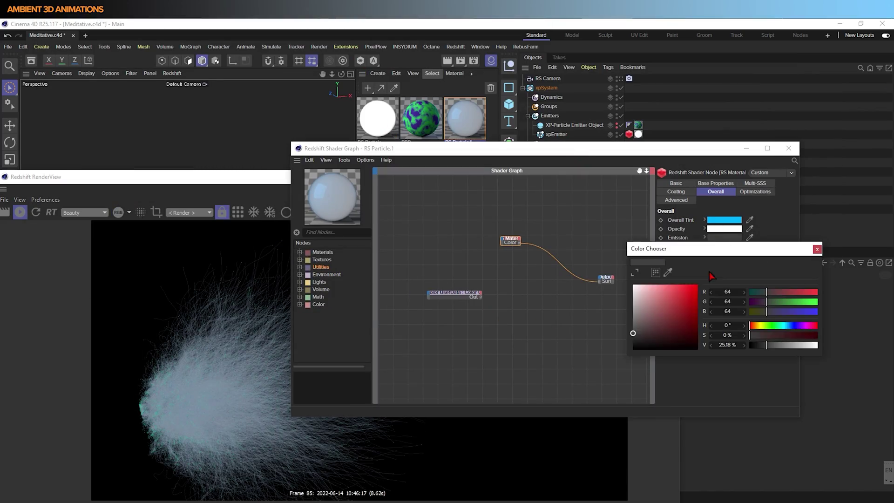
pyautogui.click(790, 324)
pyautogui.moveTo(652, 321); pyautogui.dragTo(697, 310)
pyautogui.moveTo(717, 249); pyautogui.dragTo(465, 257)
pyautogui.click(565, 257)
pyautogui.doubleClick(727, 247)
pyautogui.write('2')
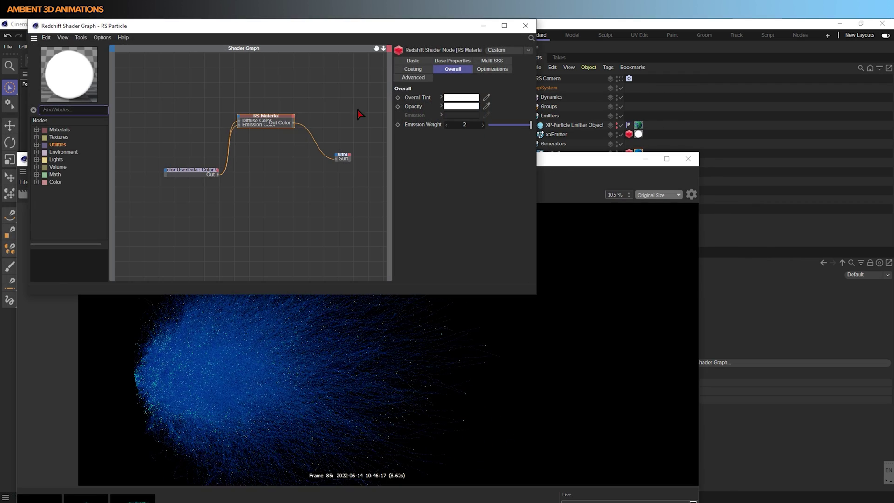
# Step: Set the emission weight of the RS Particle material to 7
pyautogui.doubleClick(464, 125)
pyautogui.write('7')
pyautogui.press('Return')
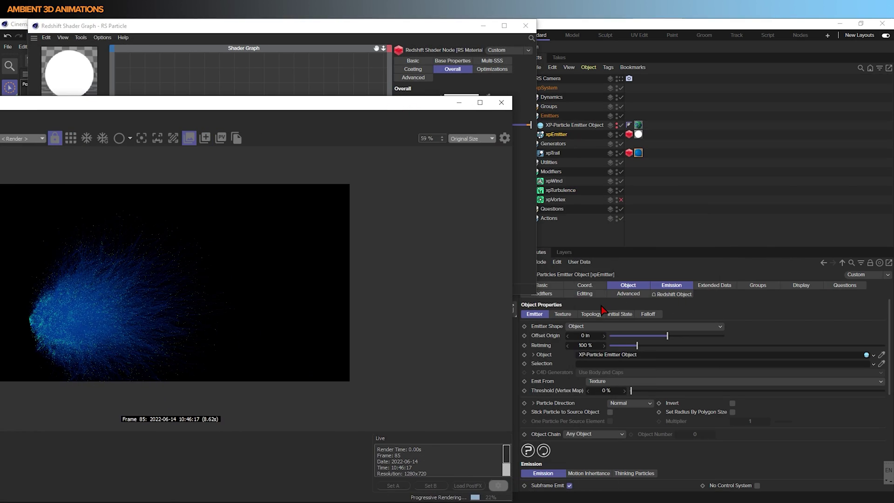
# Step: Adjust the scale multiplier in the xpEmitter's Redshift object settings and check the particle size in the render
pyautogui.click(629, 135)
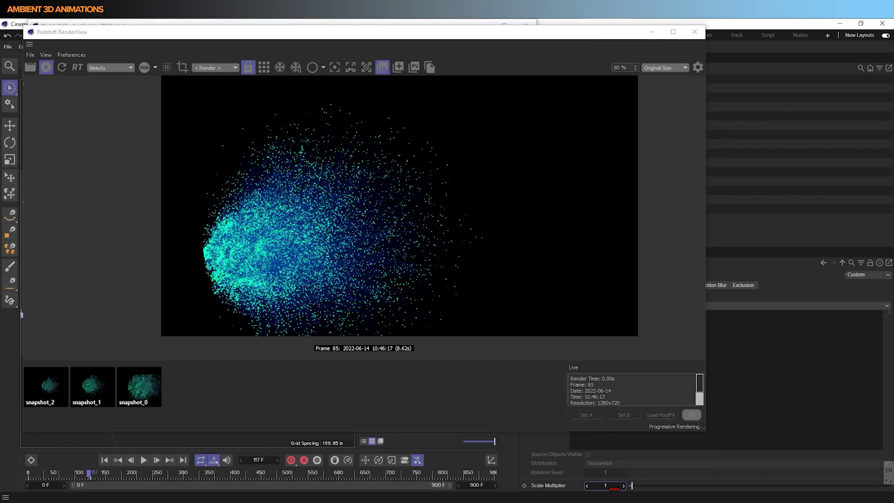
pyautogui.moveTo(614, 489)
pyautogui.mouseDown()
pyautogui.moveTo(606, 488)
pyautogui.moveTo(619, 488)
pyautogui.mouseUp()
pyautogui.scroll(3, 295, 275)
pyautogui.scroll(-4, 406, 214)
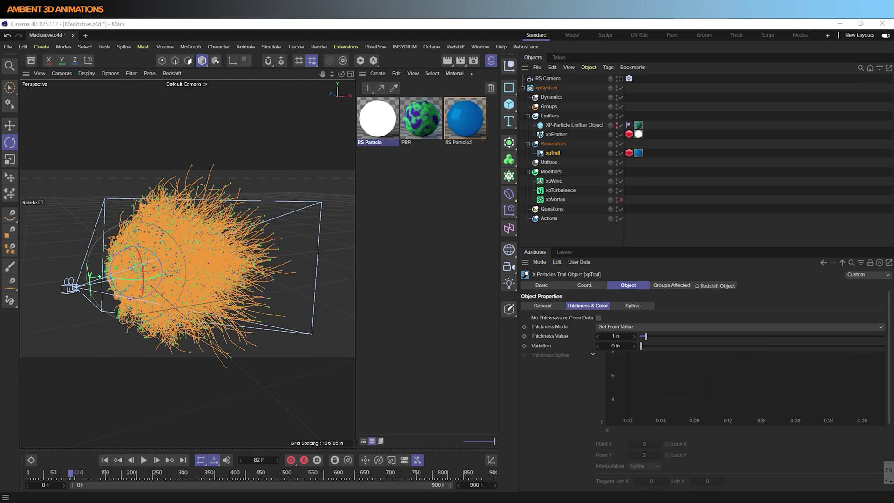
# Step: Play the animation to frame 175, examine the particle cloud and the xpEmitter's emission settings, and bring up the Redshift RenderView
pyautogui.press('F8')
pyautogui.scroll(-3, 219, 296)
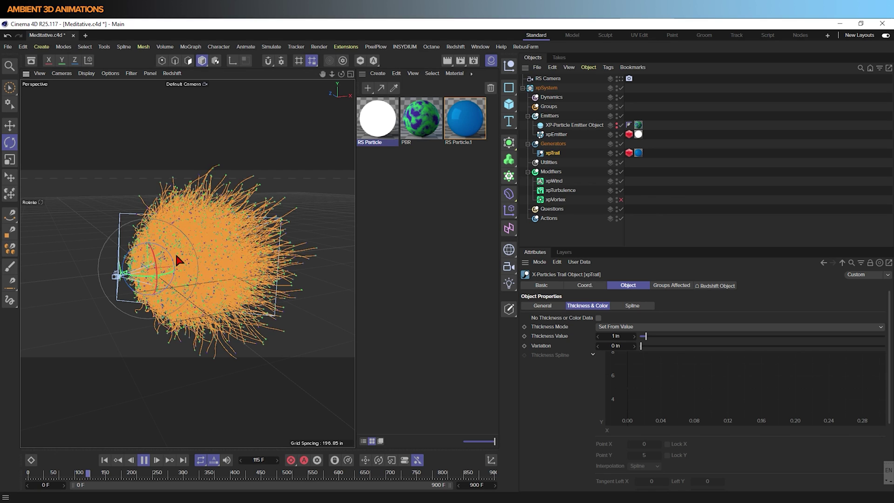
pyautogui.keyDown('alt'); pyautogui.moveTo(176, 255); pyautogui.dragTo(215, 245, button='middle'); pyautogui.keyUp('alt')
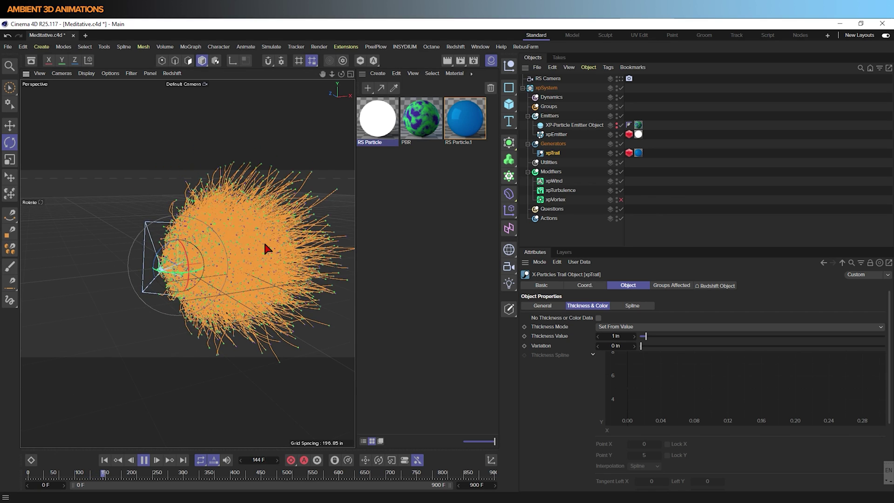
pyautogui.click(564, 135)
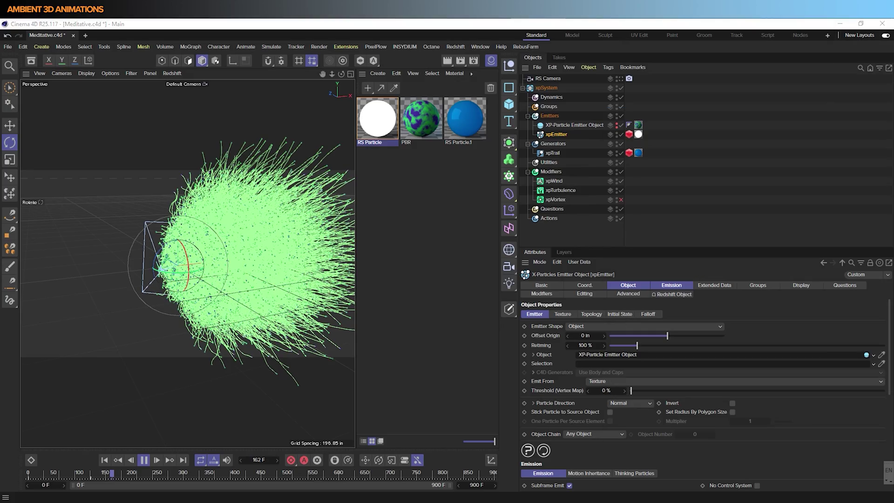
pyautogui.click(671, 285)
pyautogui.scroll(-3, 144, 283)
pyautogui.click(144, 460)
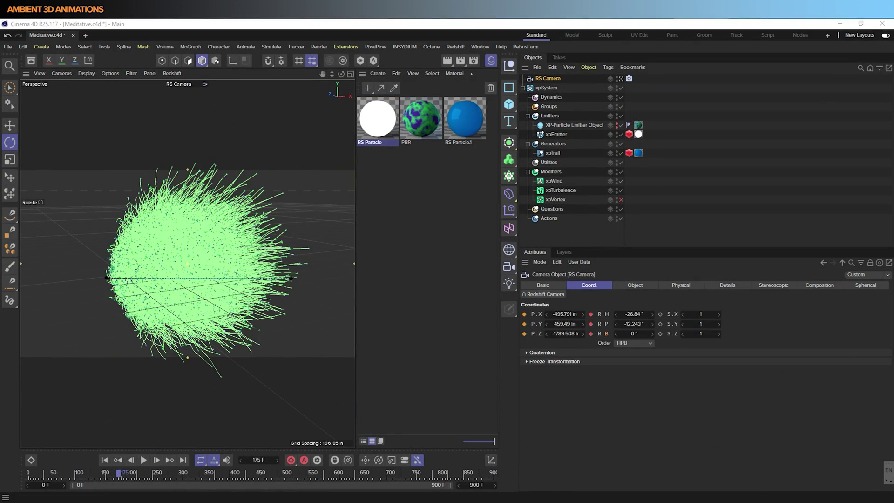
pyautogui.click(492, 61)
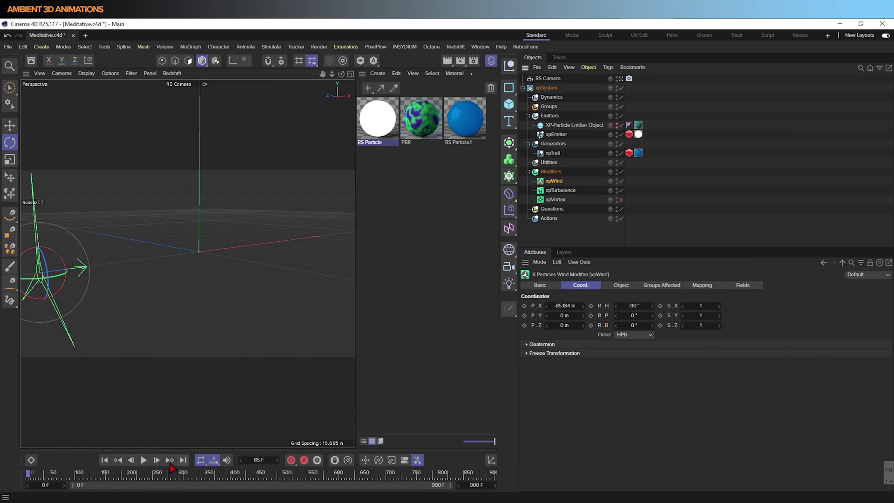
# Step: Play the animation to frame 31 and set the xpEmitter's particle speed to 20 in
pyautogui.click(143, 460)
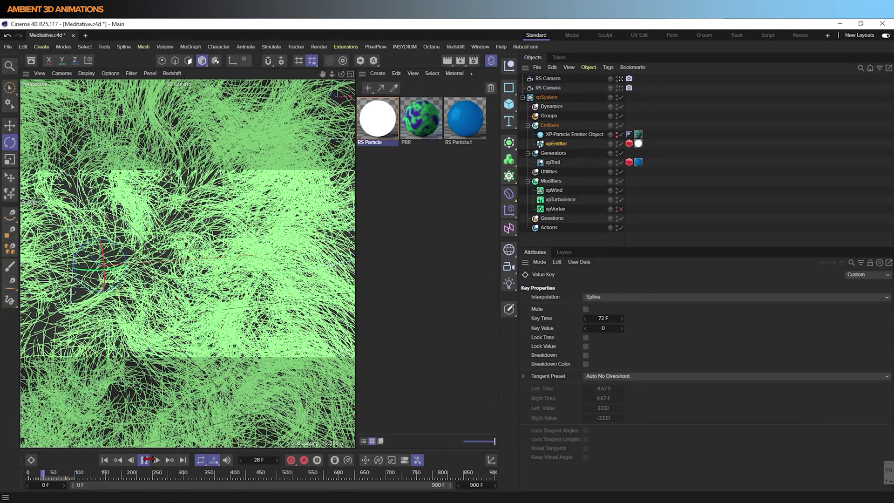
pyautogui.click(145, 460)
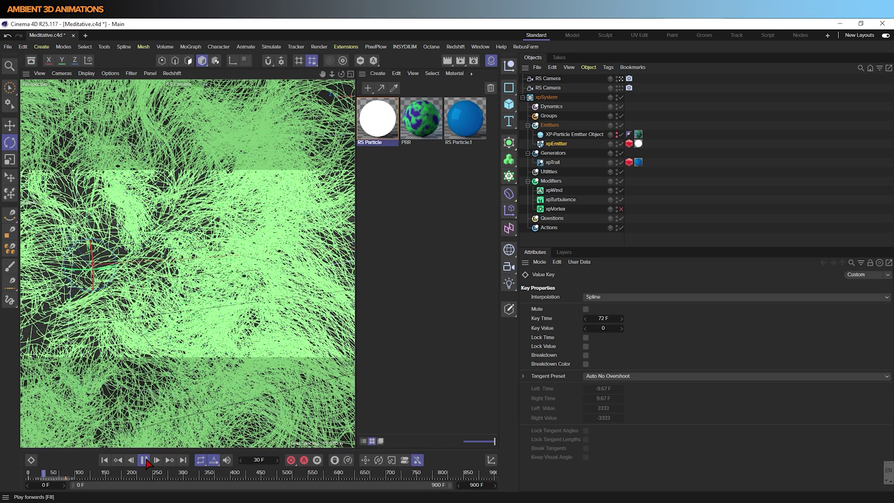
pyautogui.click(557, 145)
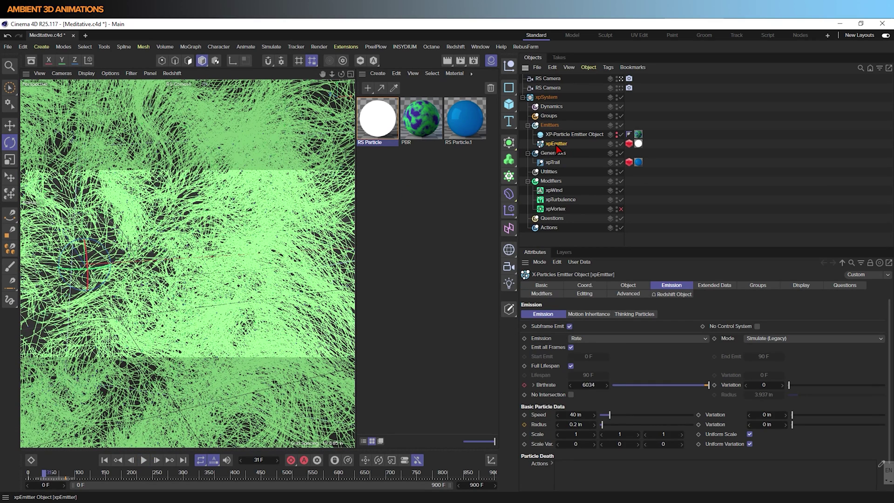
pyautogui.click(579, 416)
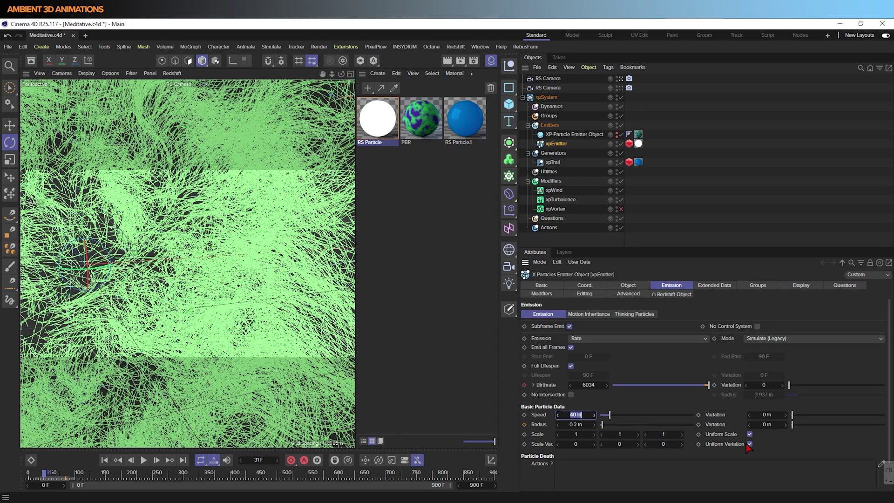
pyautogui.press('BackSpace')
# Step: Return to frame 0 and keyframe the xpEmitter's birthrate at 5000
pyautogui.click(105, 460)
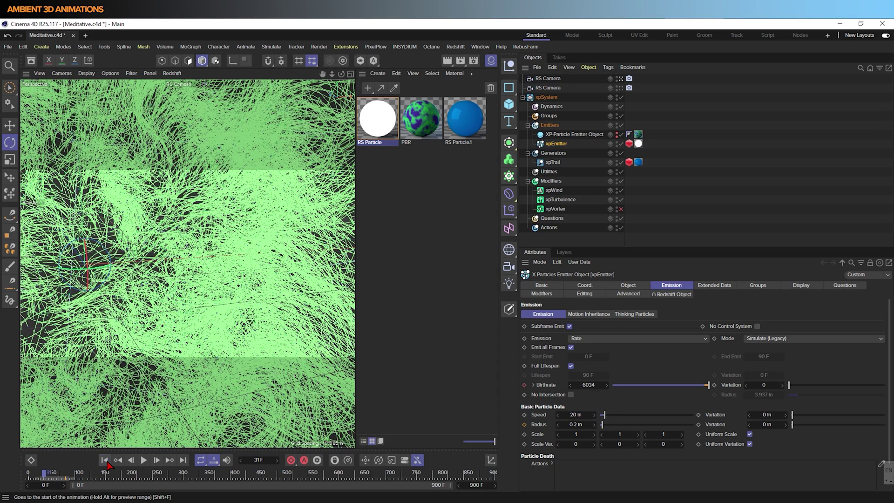
pyautogui.doubleClick(597, 384)
pyautogui.write('5000')
pyautogui.click(524, 385)
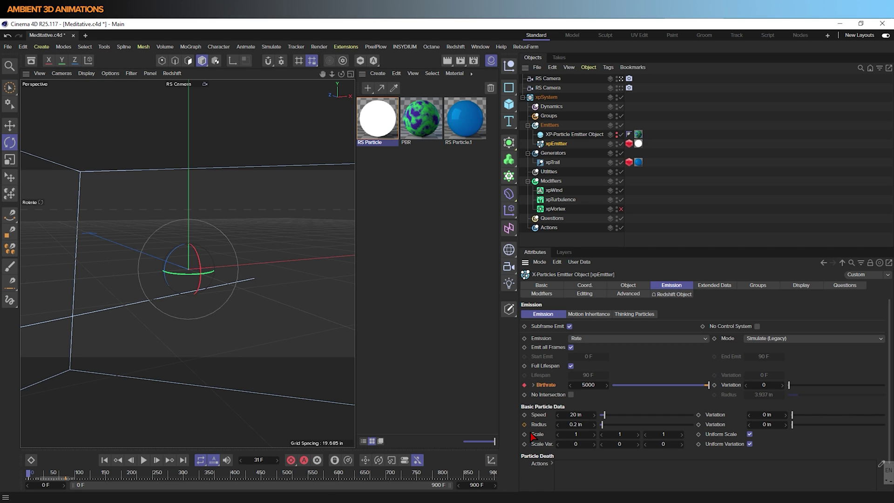
# Step: Replay the animation to frame 112 and examine the particles and trails in the Redshift RenderView
pyautogui.click(148, 463)
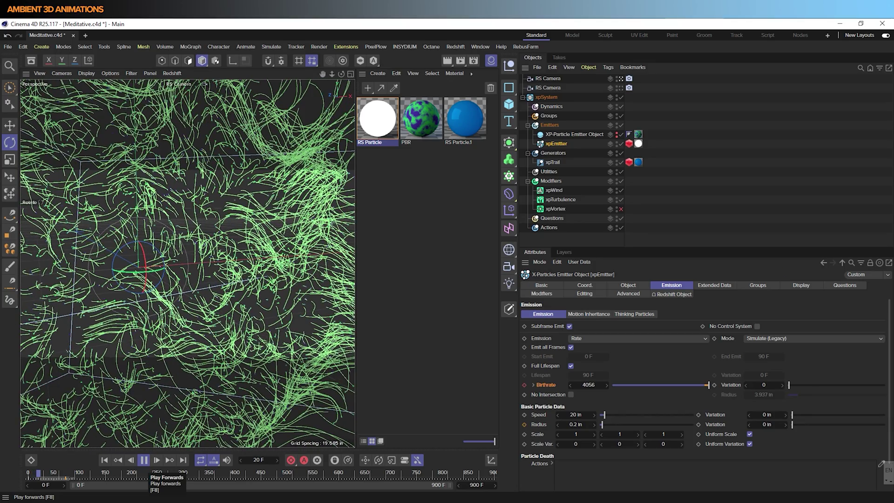
pyautogui.hotkey('alt', 'Tab')
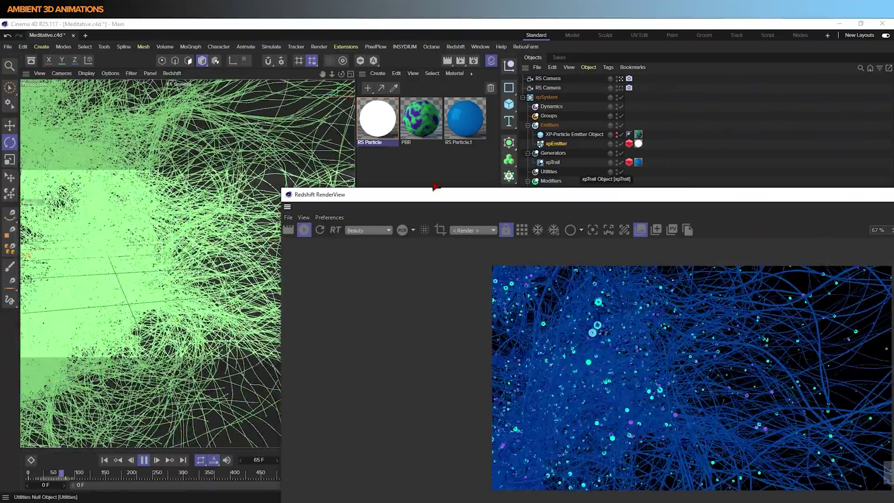
pyautogui.moveTo(805, 195); pyautogui.dragTo(603, 95)
pyautogui.scroll(-2, 585, 268)
pyautogui.scroll(1, 585, 269)
pyautogui.click(101, 132)
pyautogui.hotkey('alt', 'Tab')
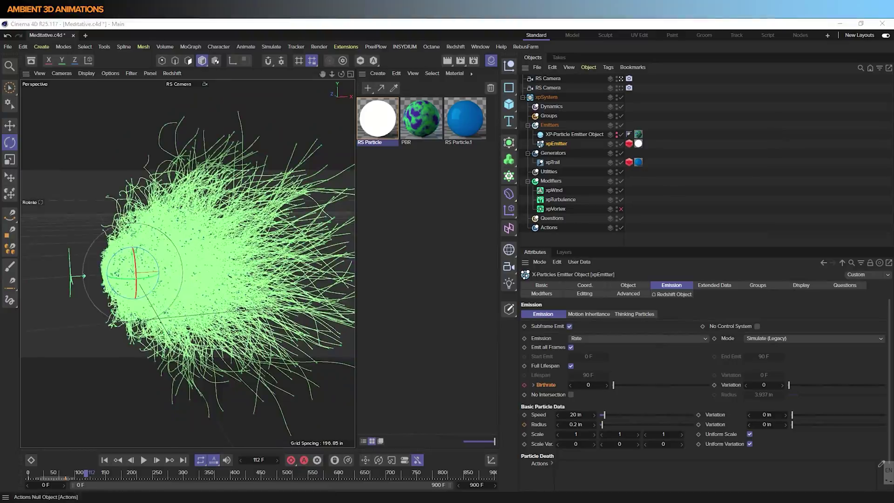
# Step: Continue the playback to frame 269 and examine the denser trails in the Redshift RenderView
pyautogui.scroll(-3, 219, 264)
pyautogui.scroll(3, 219, 264)
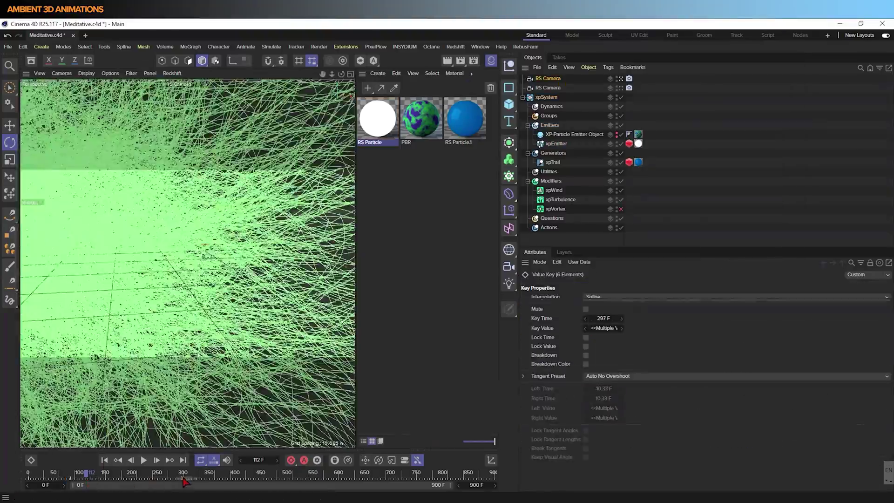
pyautogui.hotkey('alt', 'Tab')
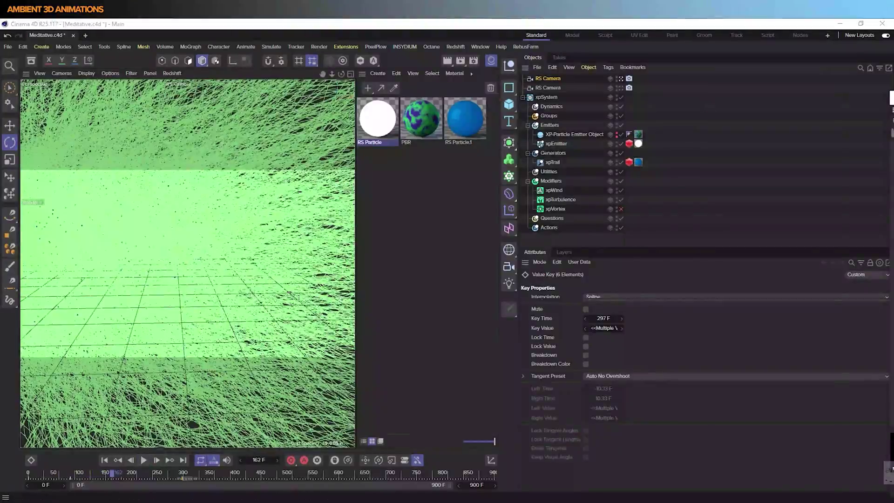
pyautogui.moveTo(604, 99); pyautogui.dragTo(553, 78)
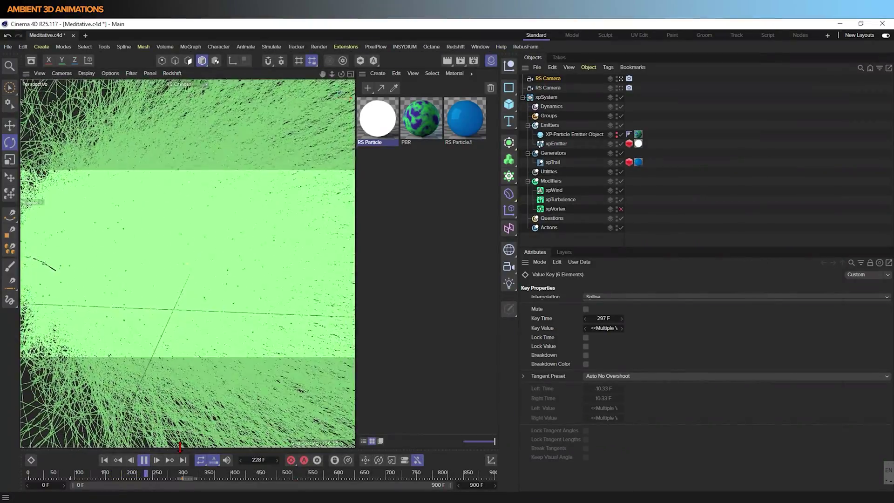
pyautogui.click(144, 460)
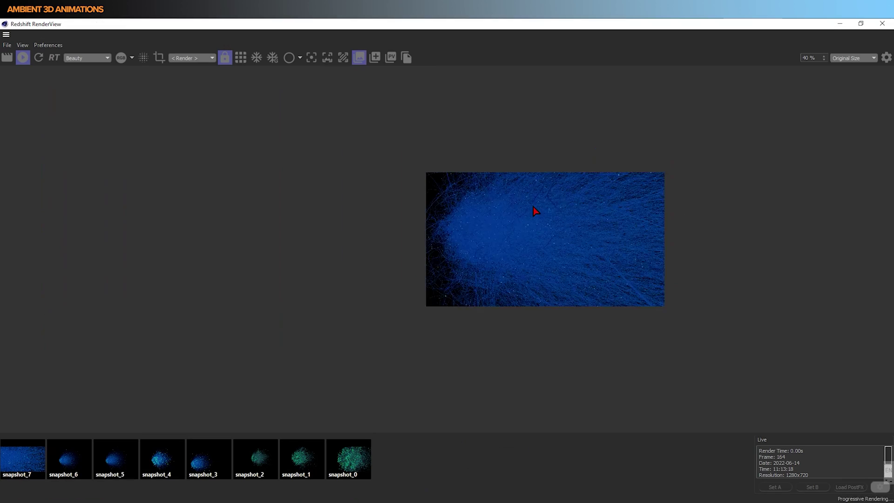
pyautogui.scroll(3, 438, 264)
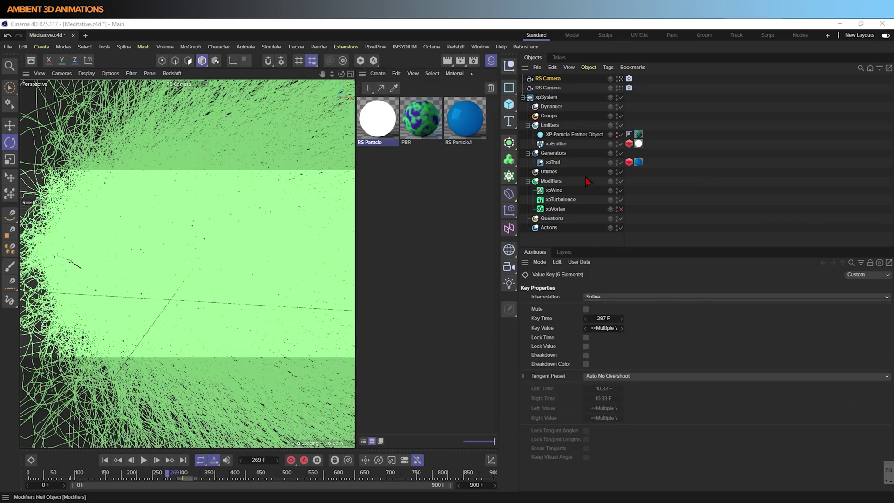
# Step: Turn off Full Scene Trail in the xpTrail's general properties
pyautogui.click(620, 326)
pyautogui.click(621, 327)
pyautogui.click(543, 306)
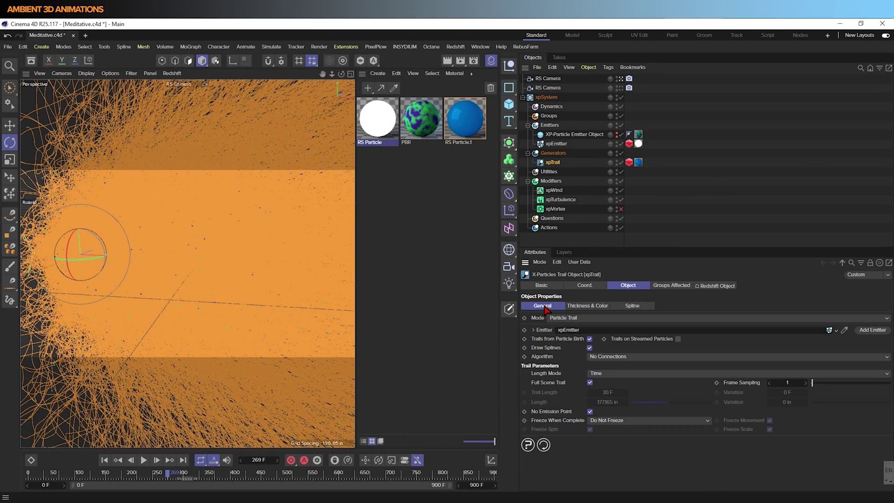
pyautogui.click(590, 382)
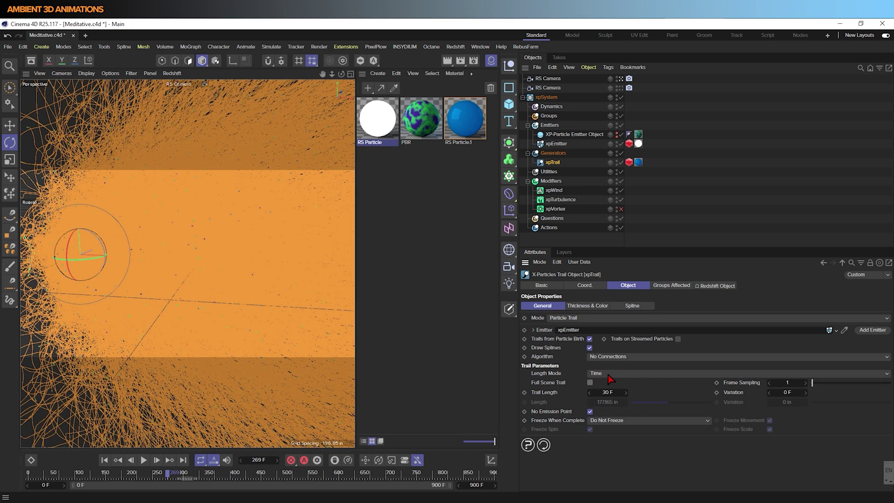
# Step: Replay the animation from the first frame to frame 215, checking the shortened trails in the Redshift RenderView
pyautogui.click(105, 460)
pyautogui.click(143, 460)
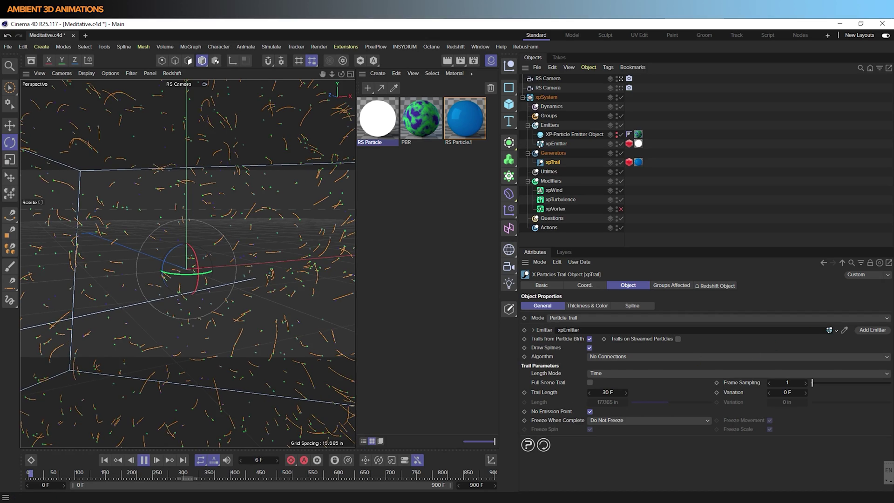
pyautogui.moveTo(893, 160); pyautogui.dragTo(459, 136)
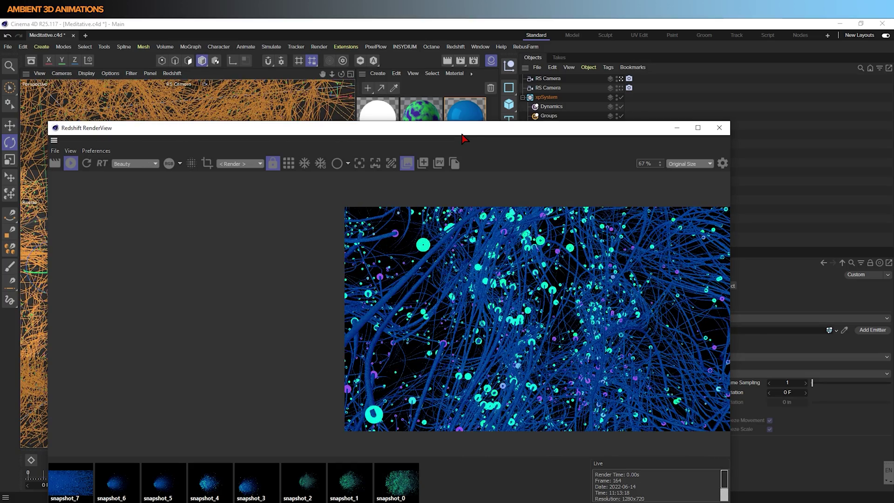
pyautogui.moveTo(434, 127); pyautogui.dragTo(584, 34)
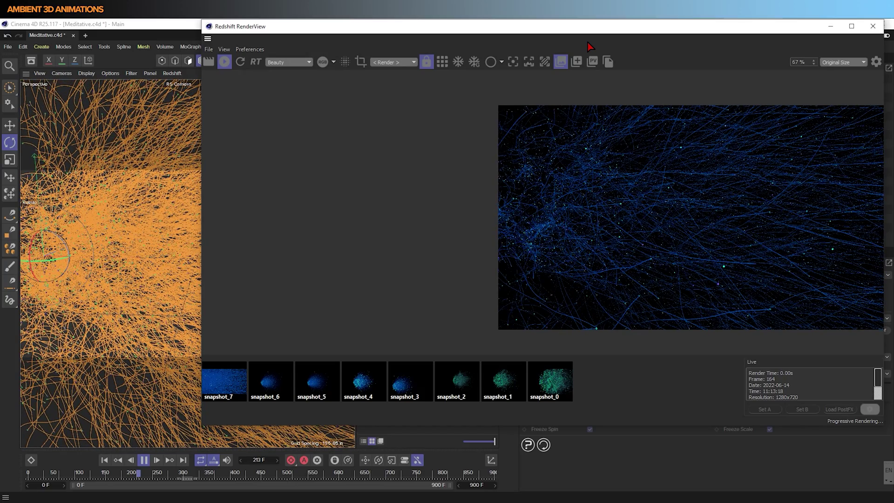
pyautogui.click(144, 460)
pyautogui.moveTo(791, 27); pyautogui.dragTo(893, 77)
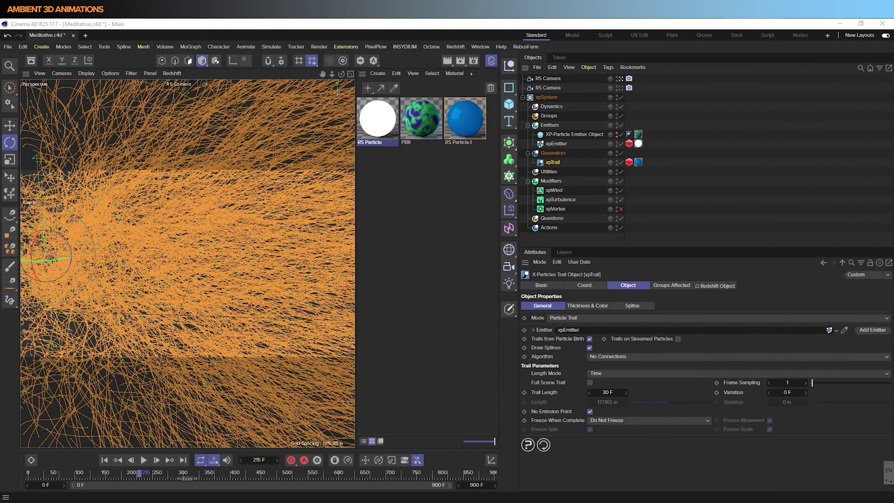
# Step: Enlarge the Redshift RenderView and examine the particles and trails at frame 215 up close
pyautogui.moveTo(893, 158); pyautogui.dragTo(627, 20)
pyautogui.scroll(3, 601, 246)
pyautogui.scroll(4, 578, 240)
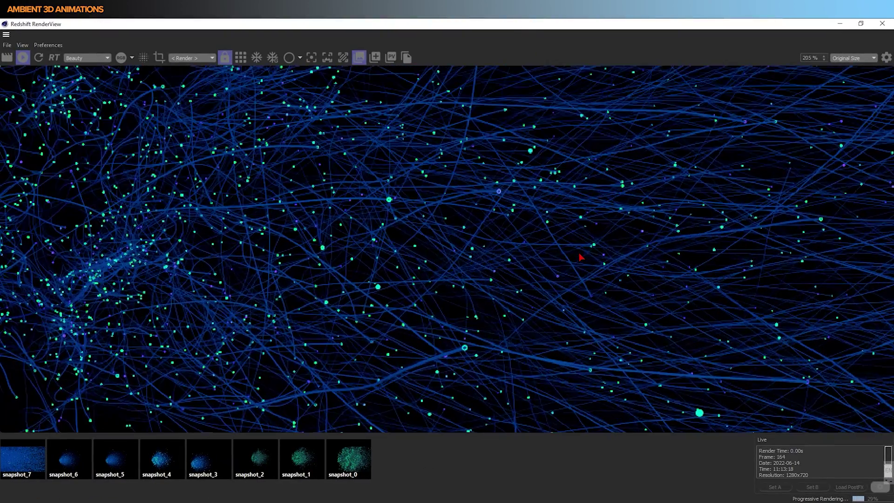
pyautogui.scroll(3, 622, 247)
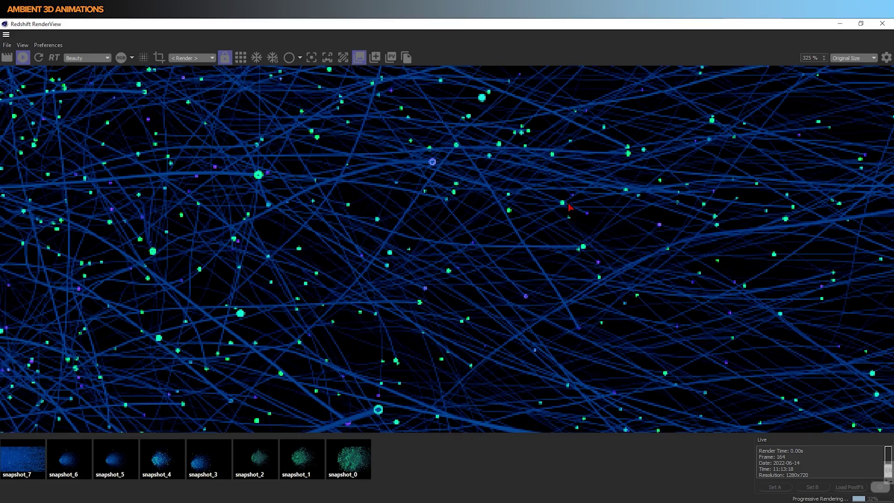
pyautogui.scroll(-6, 562, 291)
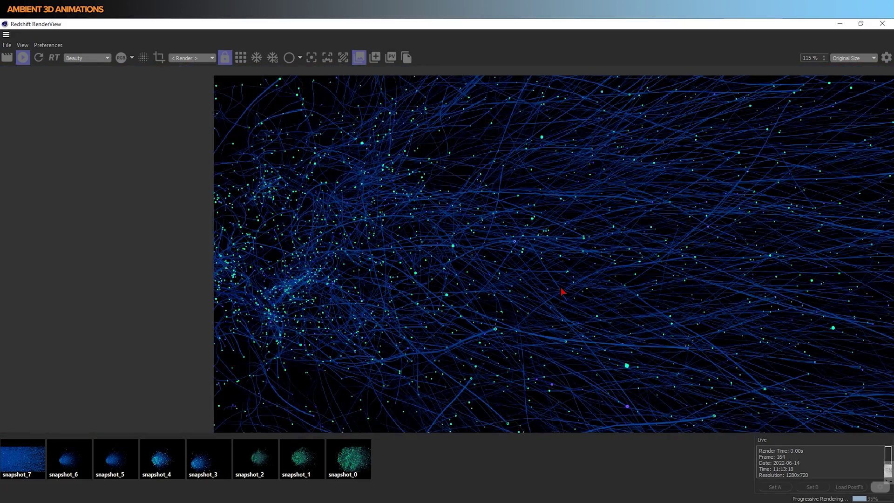
pyautogui.scroll(-2, 562, 291)
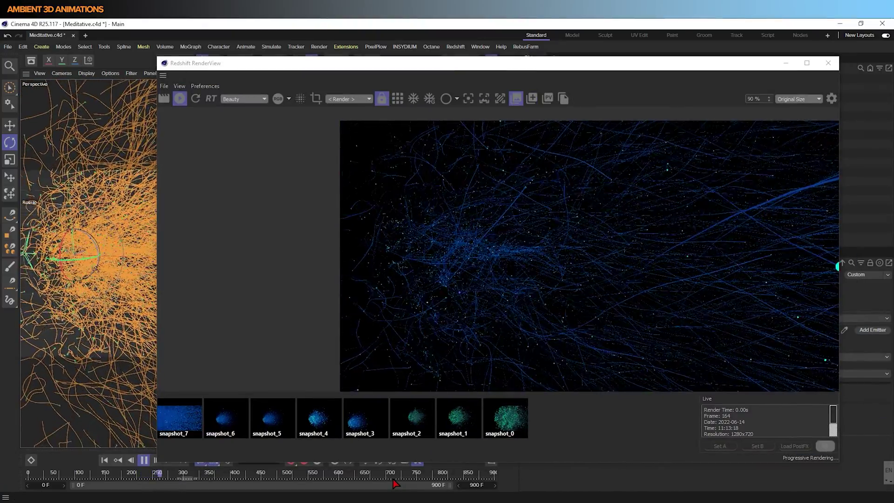
# Step: Continue the playback to frame 299 and examine the thinning trails in the Redshift RenderView
pyautogui.click(145, 460)
pyautogui.click(144, 460)
pyautogui.click(145, 460)
pyautogui.moveTo(600, 63); pyautogui.dragTo(893, 80)
pyautogui.scroll(4, 492, 179)
pyautogui.scroll(-2, 437, 265)
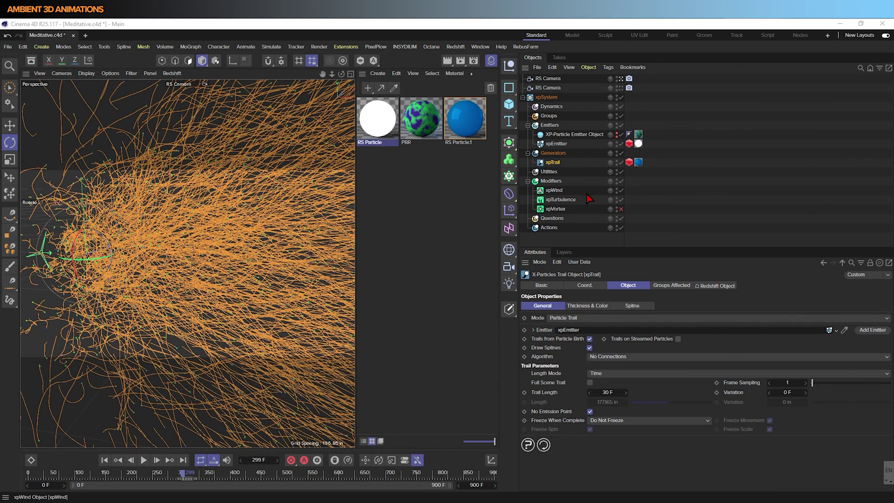
# Step: Go to frame 300 and keyframe the xpEmitter's birthrate at 5000
pyautogui.click(558, 147)
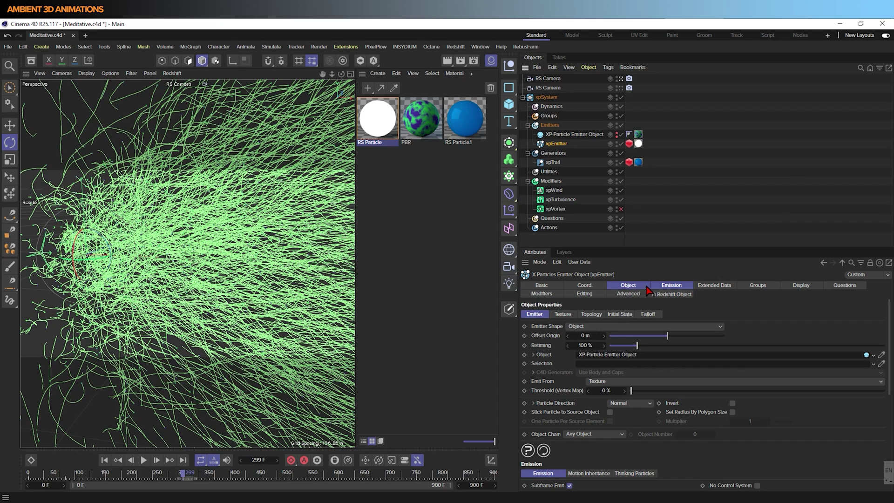
pyautogui.click(665, 287)
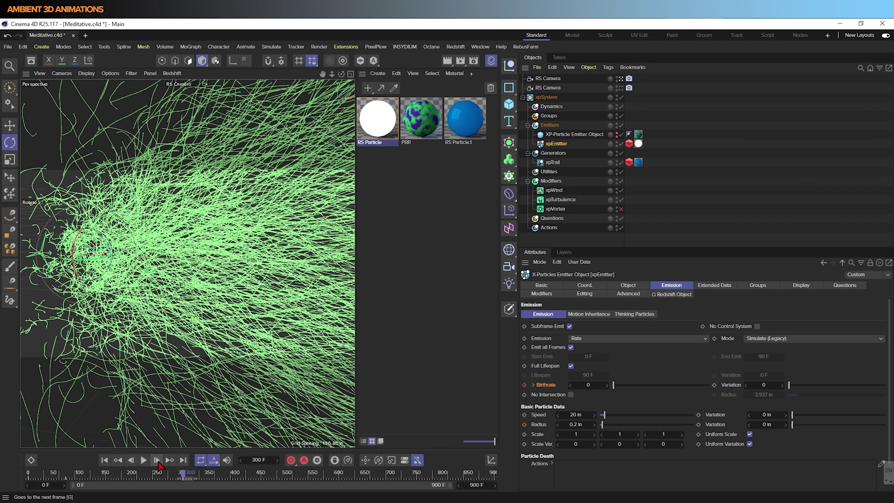
pyautogui.click(586, 386)
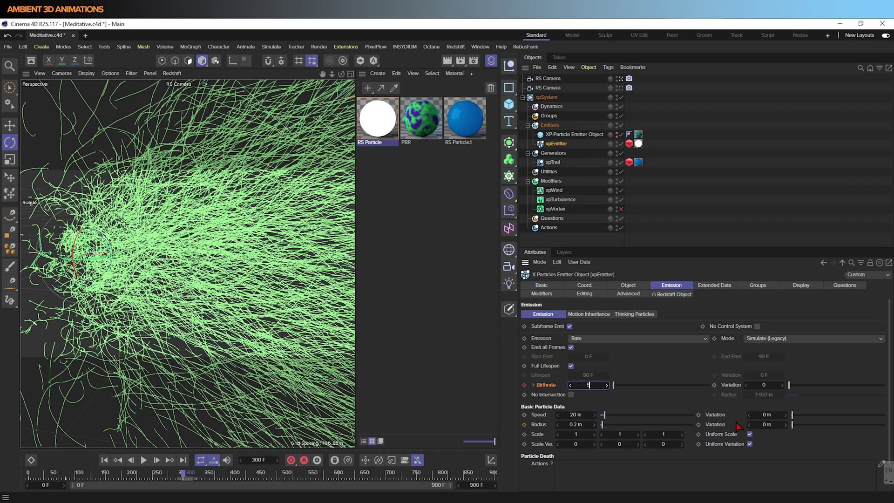
pyautogui.write('5000')
pyautogui.press('Return')
pyautogui.click(525, 386)
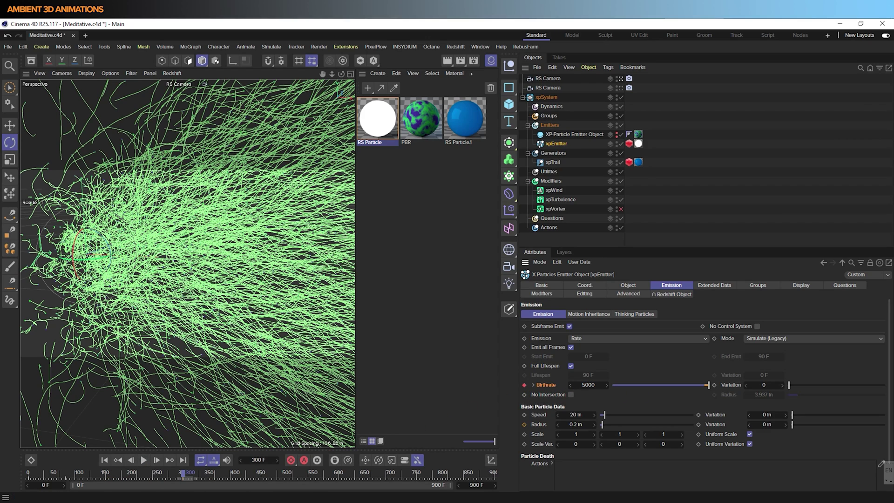
# Step: Play the animation to frame 311 and examine the newly emitted particles in the Redshift RenderView
pyautogui.moveTo(893, 135); pyautogui.dragTo(568, 48)
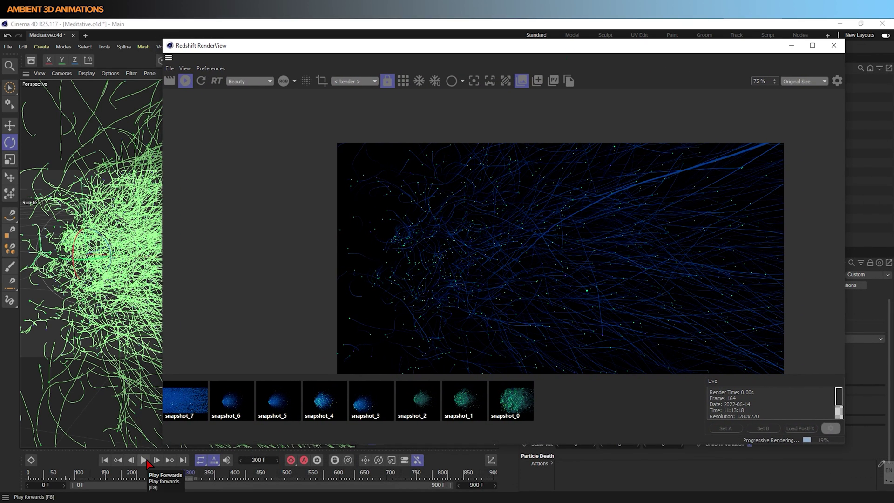
pyautogui.click(144, 460)
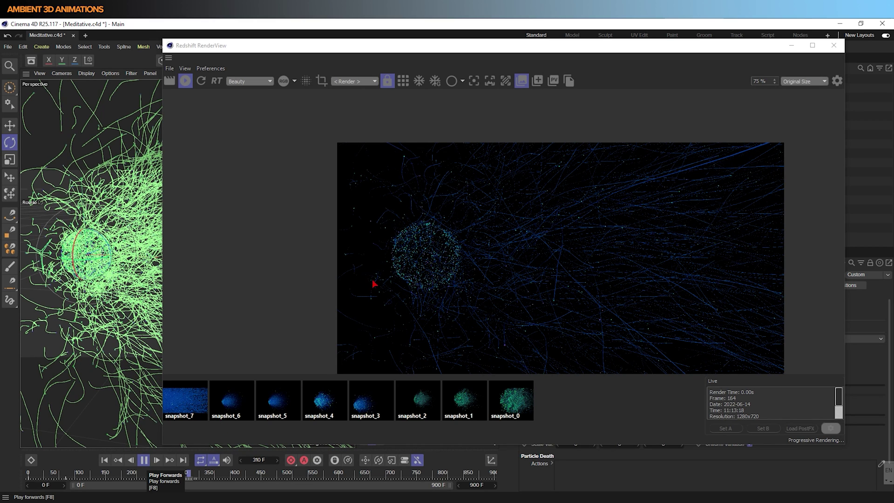
pyautogui.scroll(4, 405, 261)
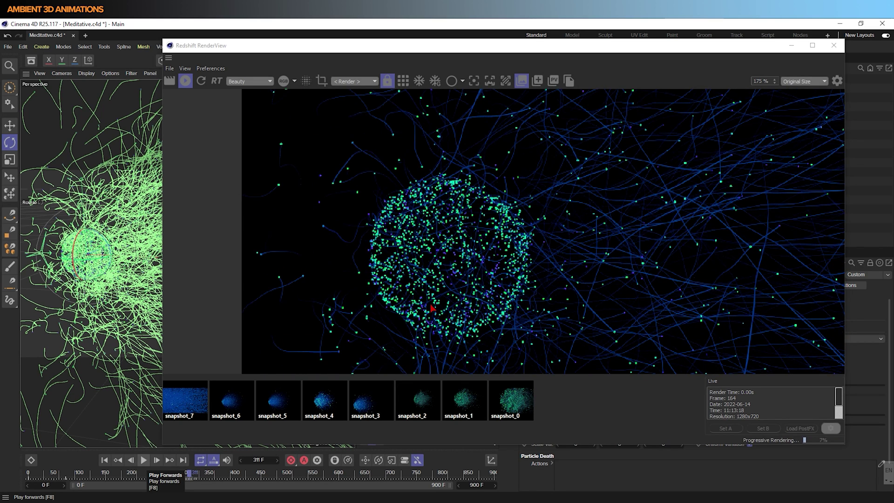
# Step: Play on to frame 465, keyframe the RS Camera's position and rotation there with a 16° bank, and save the project
pyautogui.click(144, 461)
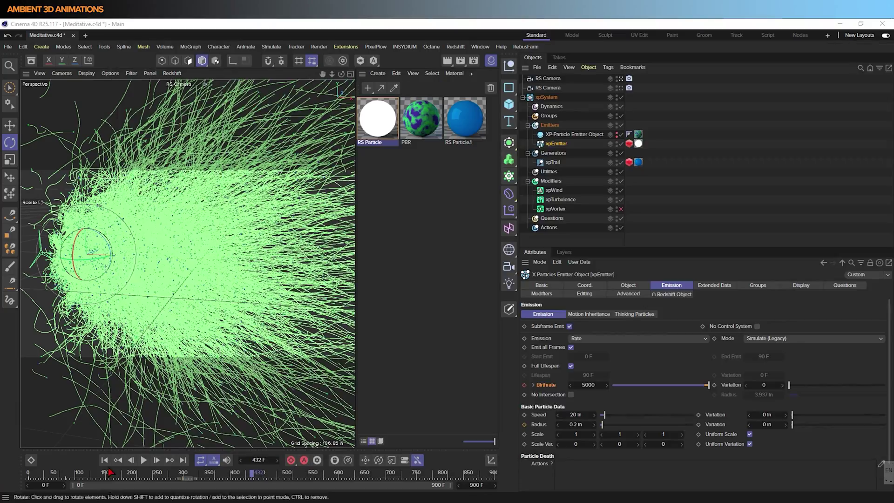
pyautogui.click(145, 460)
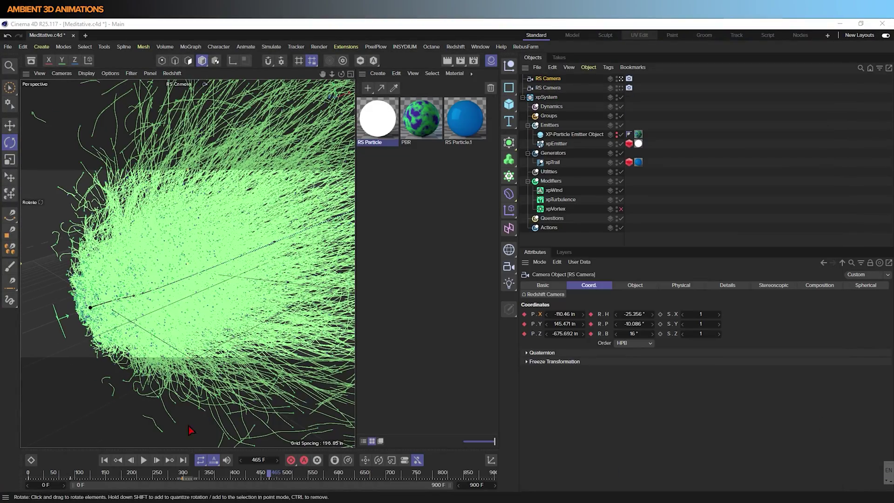
pyautogui.click(143, 460)
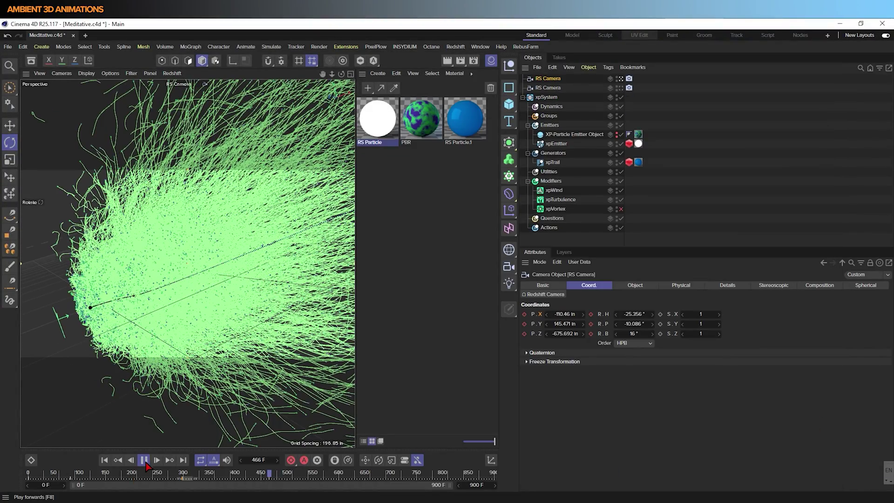
pyautogui.press('F8')
pyautogui.click(9, 48)
pyautogui.click(29, 134)
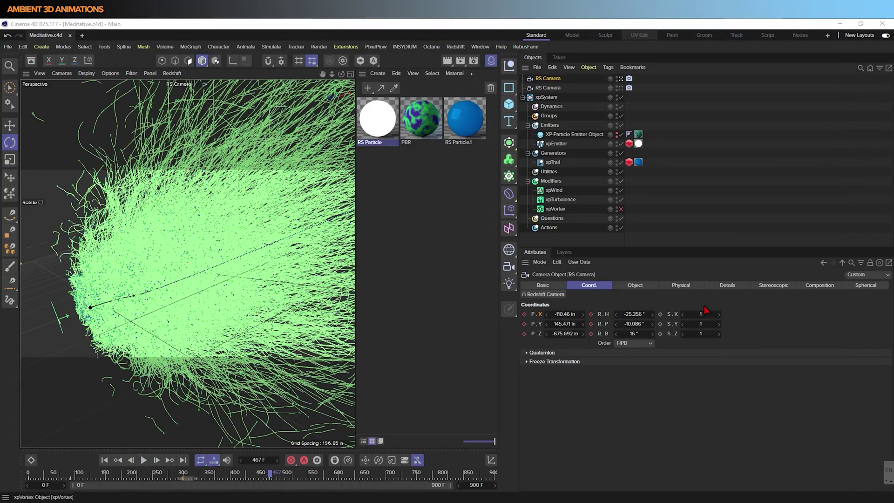
# Step: Play the animation beyond frame 524 and shorten the project to end at frame 550
pyautogui.click(146, 463)
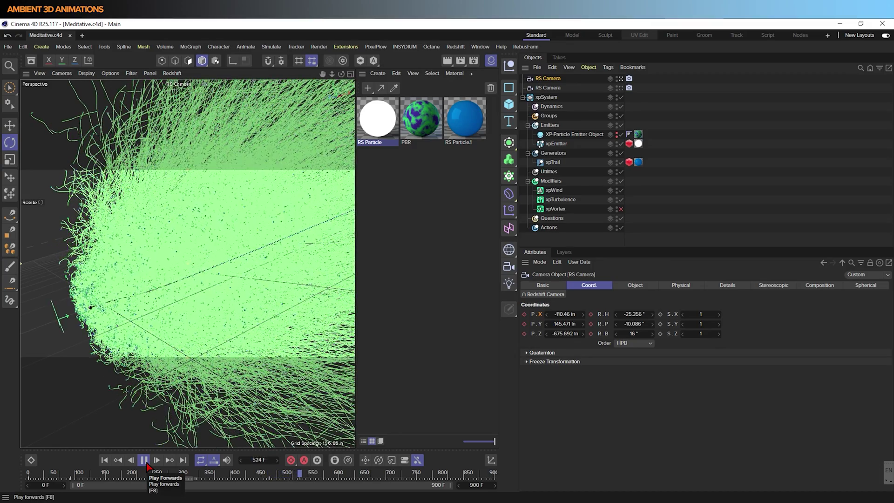
pyautogui.click(146, 463)
pyautogui.click(106, 97)
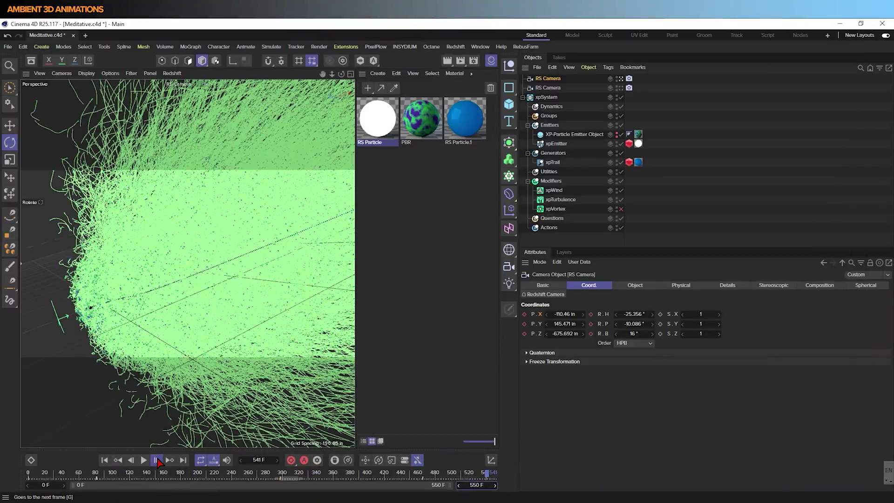
# Step: Advance to frame 550 and keyframe the RS Camera in a new position there
pyautogui.click(158, 461)
pyautogui.click(157, 461)
pyautogui.click(157, 461)
pyautogui.click(495, 478)
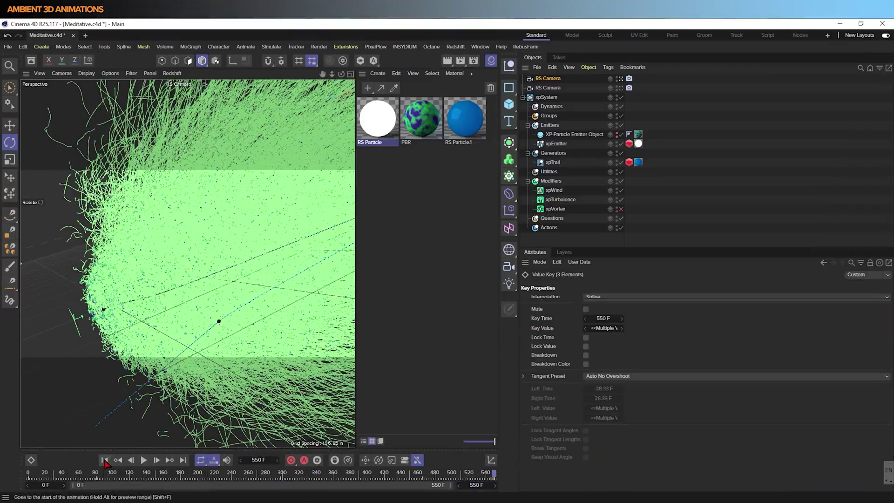
# Step: Replay the animation to frame 394 and make a viewport-rendered MP4 preview of all frames, 960 wide at 30 fps
pyautogui.click(146, 463)
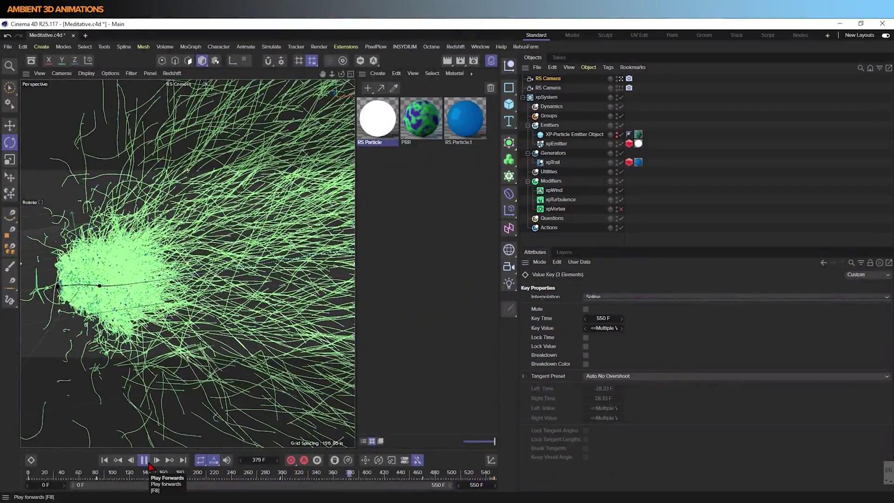
pyautogui.click(272, 47)
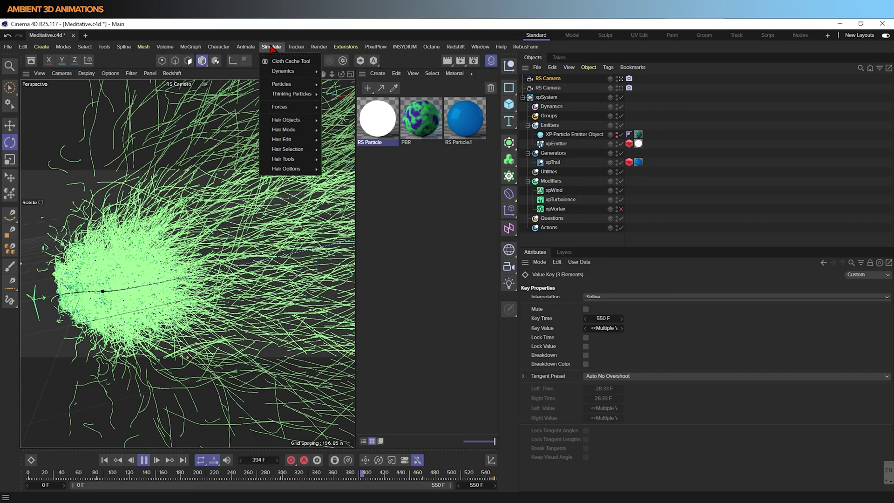
pyautogui.moveTo(246, 47)
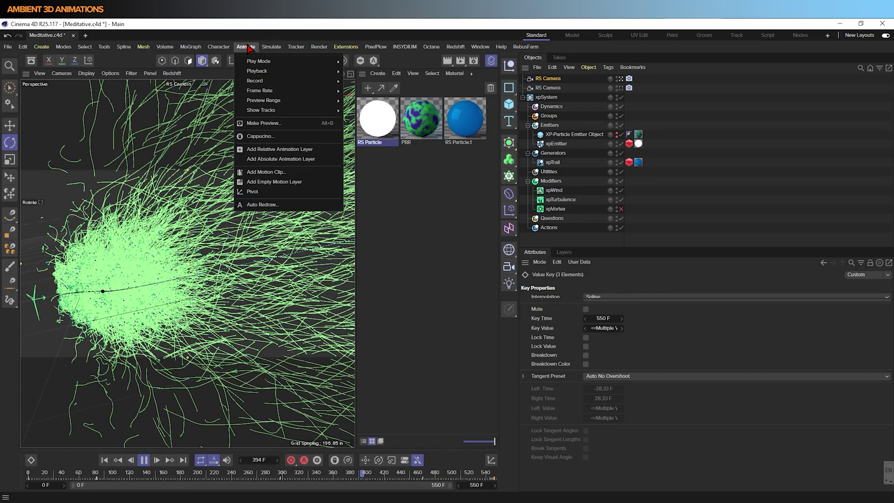
pyautogui.click(259, 124)
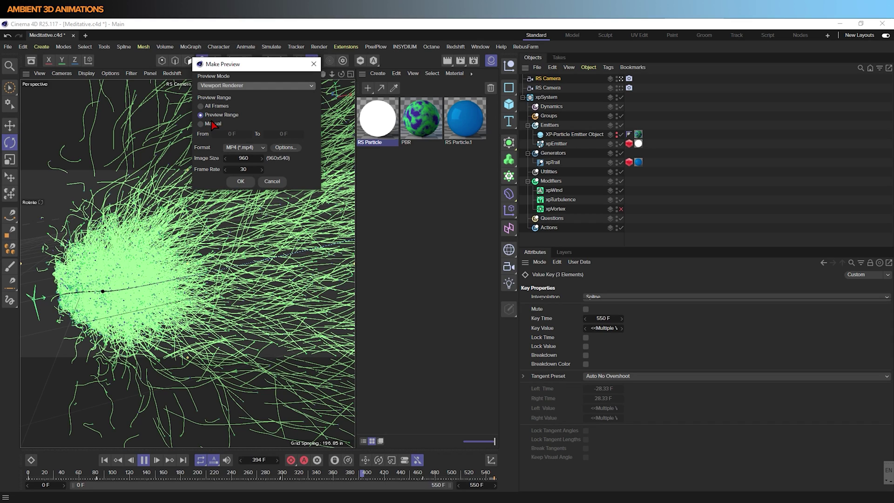
pyautogui.click(201, 106)
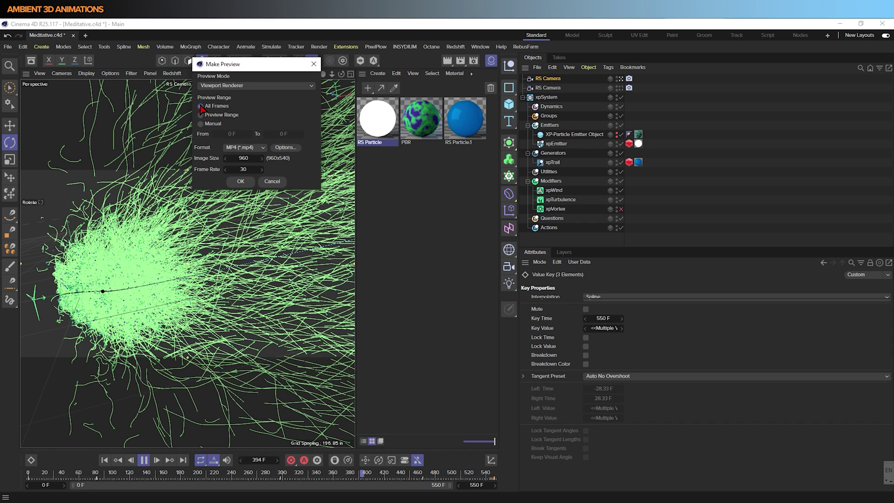
pyautogui.click(240, 182)
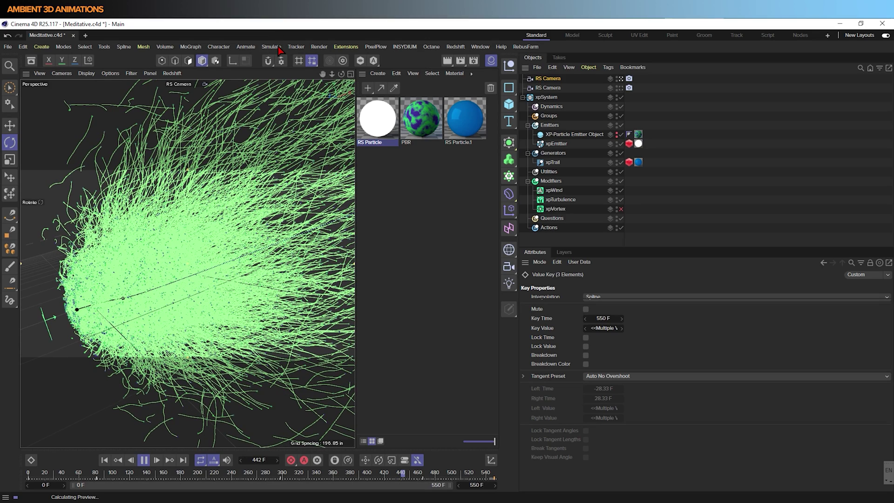
pyautogui.click(244, 47)
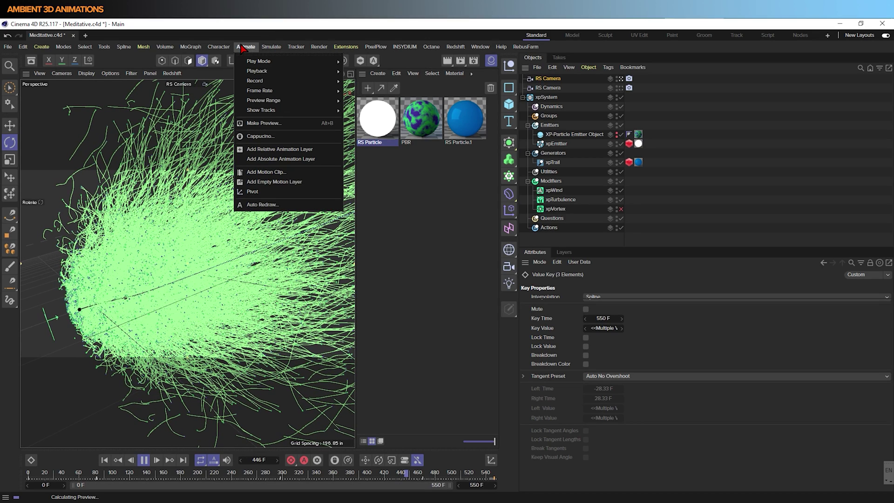
pyautogui.moveTo(293, 49)
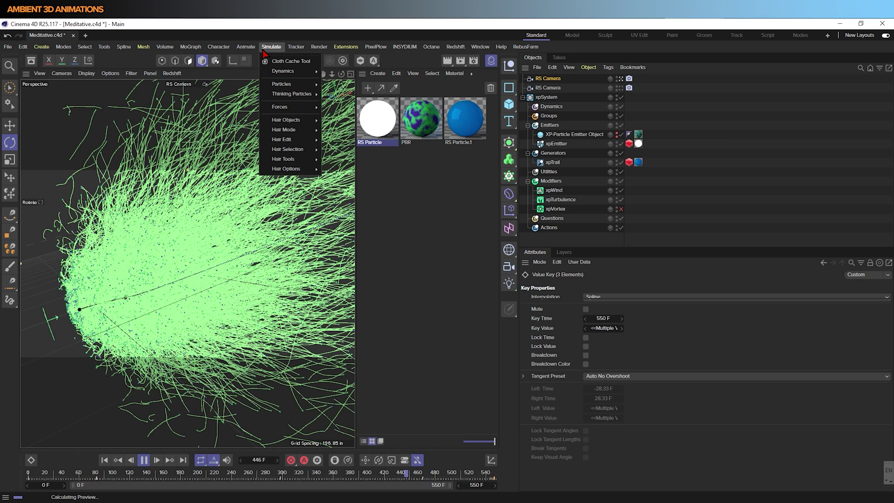
pyautogui.moveTo(253, 48)
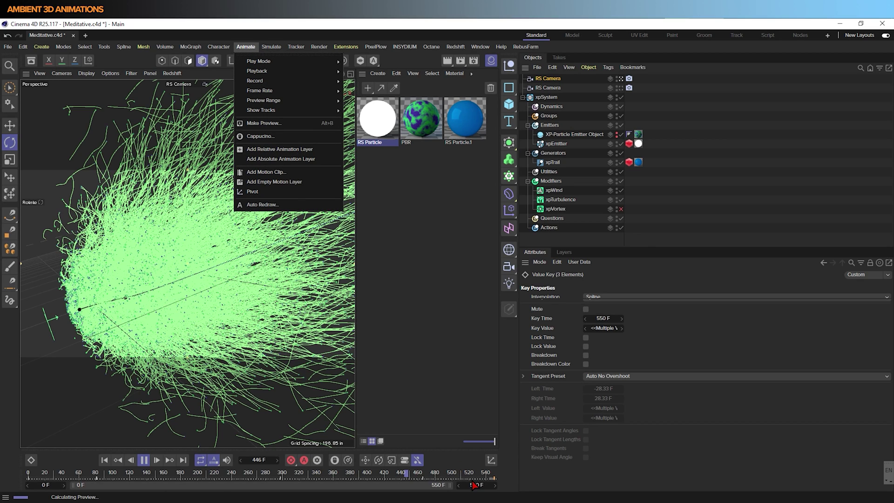
pyautogui.click(88, 461)
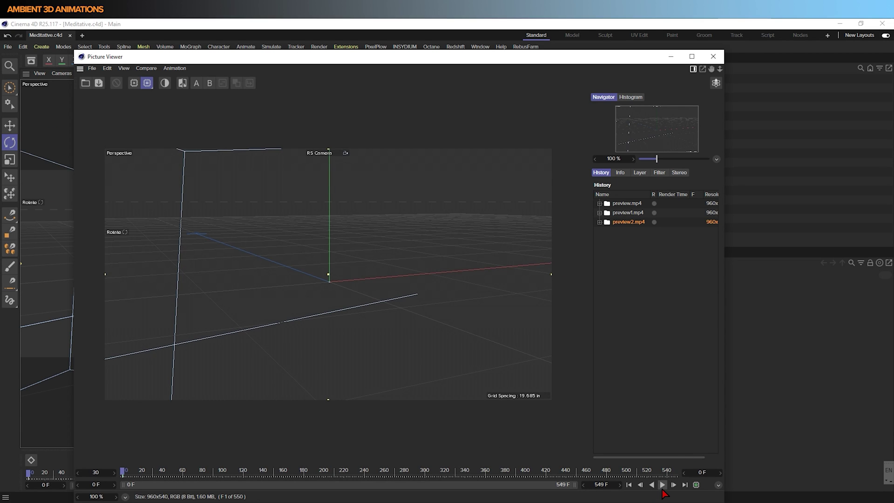
# Step: Play the newly rendered preview2.mp4 through to review the camera motion, stop playback, and minimize the preview window
pyautogui.click(662, 485)
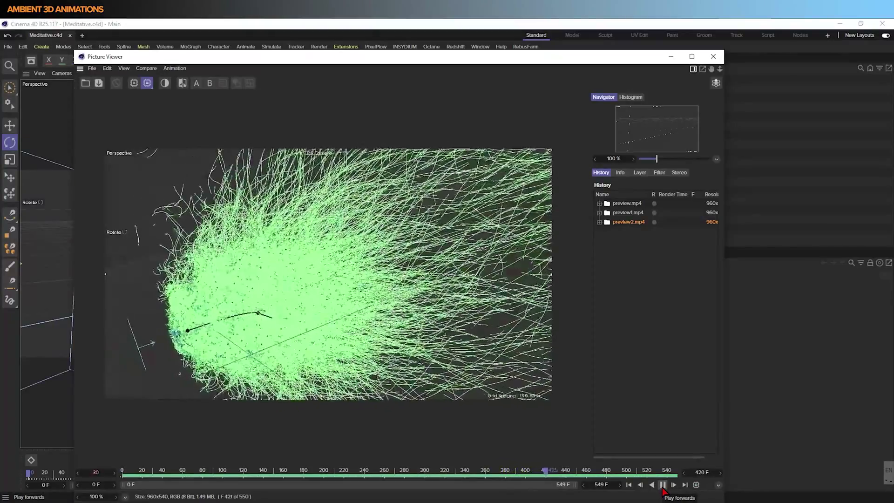
pyautogui.click(663, 485)
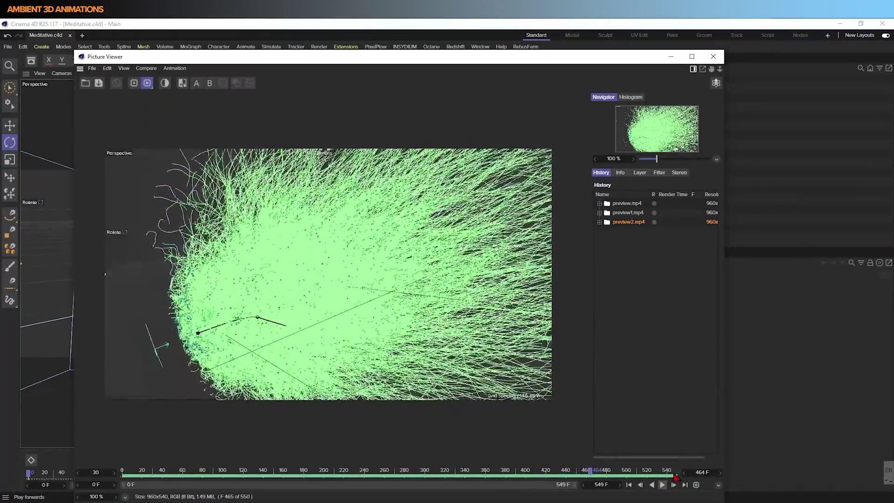
pyautogui.click(671, 57)
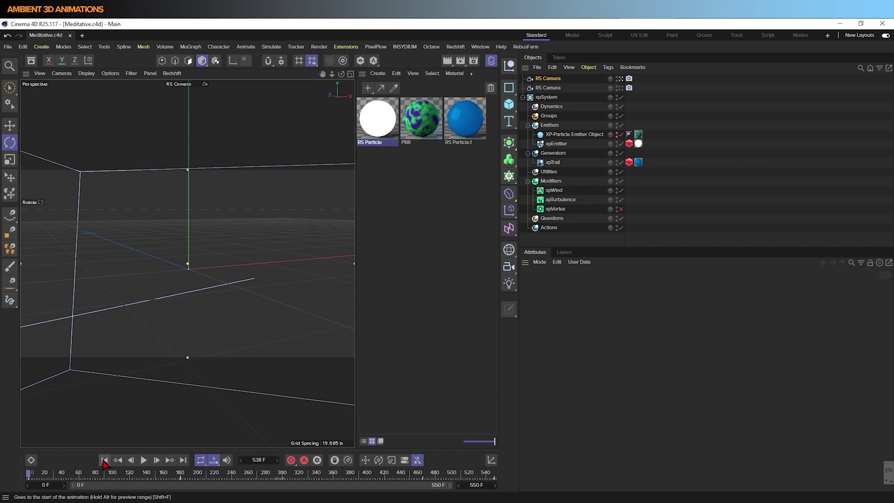
# Step: Bring up the Redshift RenderView with its live render running and play the animation to frame 137
pyautogui.moveTo(505, 502); pyautogui.dragTo(431, 42)
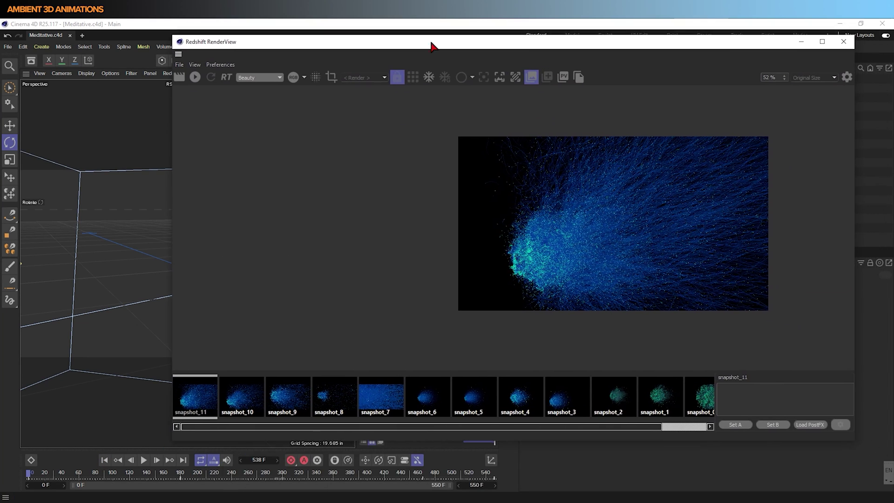
pyautogui.click(198, 400)
pyautogui.click(198, 78)
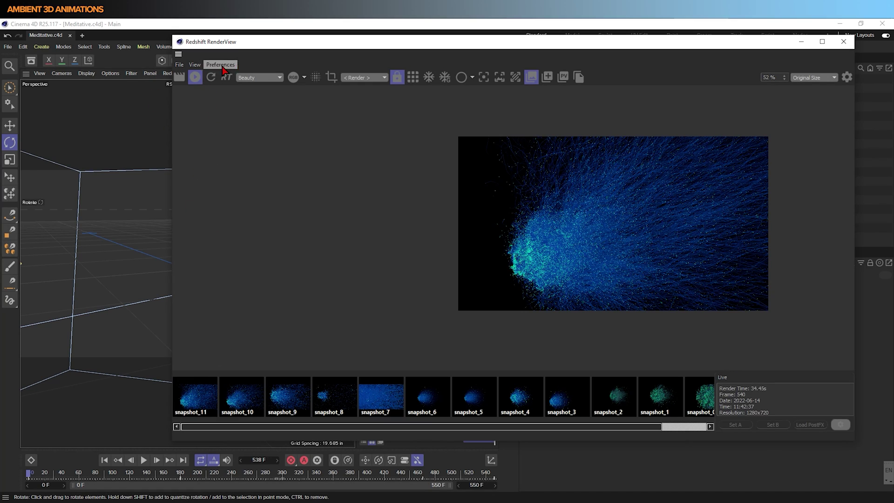
pyautogui.click(145, 466)
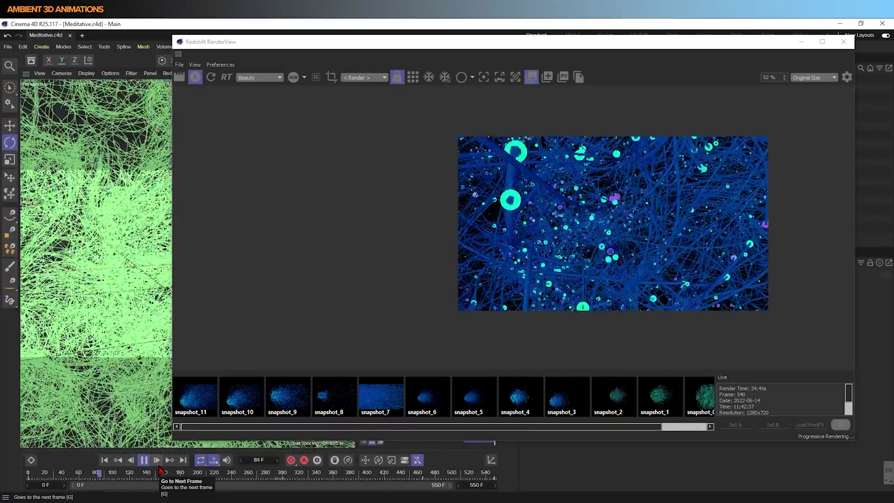
pyautogui.click(144, 461)
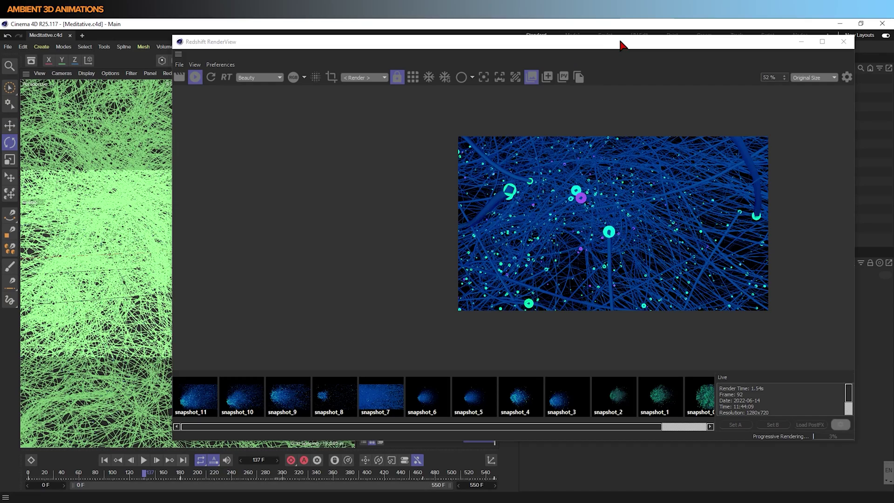
# Step: Switch the xpEmitter's Redshift particle mode to Sphere Instances and check the particles up close in the live render
pyautogui.moveTo(622, 45); pyautogui.dragTo(343, 60)
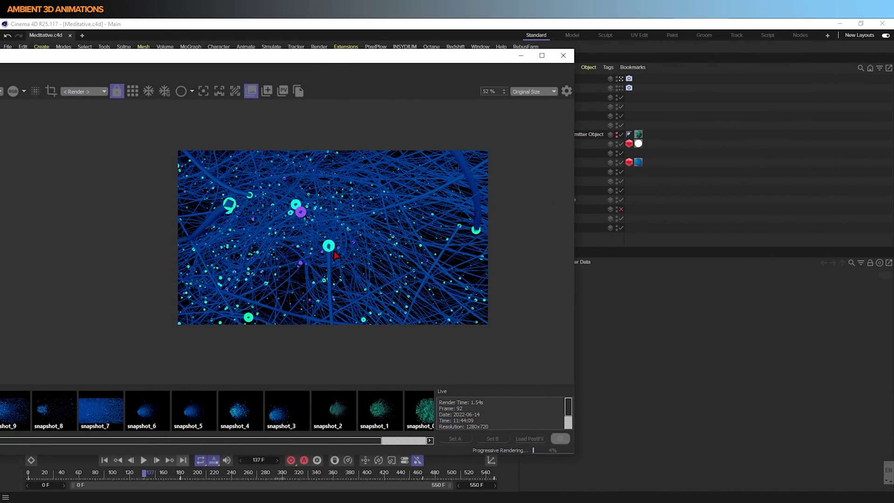
pyautogui.scroll(5, 334, 254)
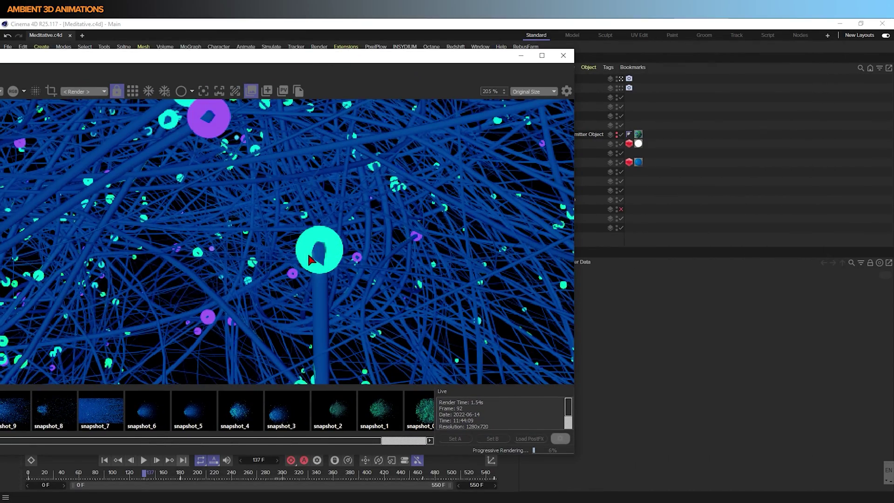
pyautogui.moveTo(489, 56); pyautogui.dragTo(389, 34)
pyautogui.click(556, 144)
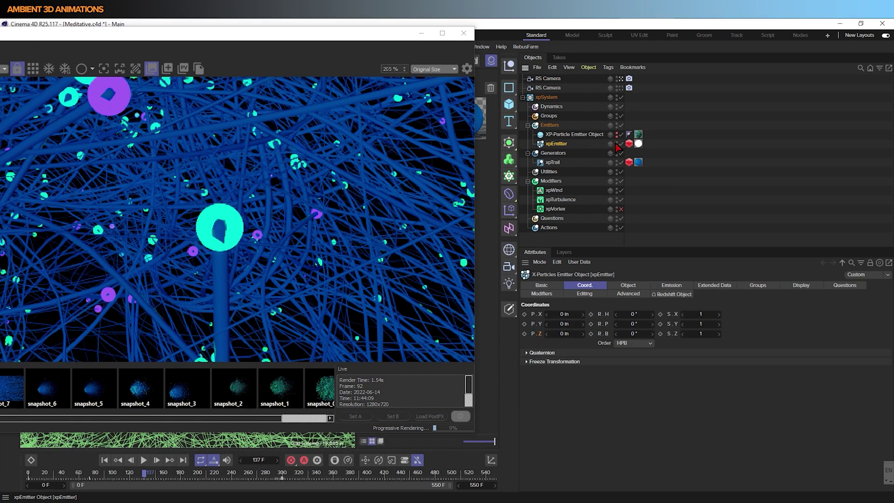
pyautogui.click(629, 143)
pyautogui.click(602, 306)
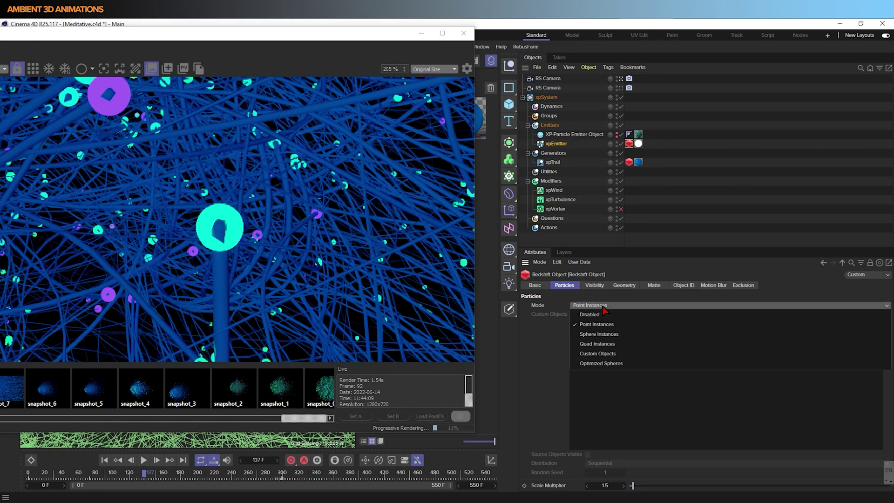
pyautogui.click(597, 335)
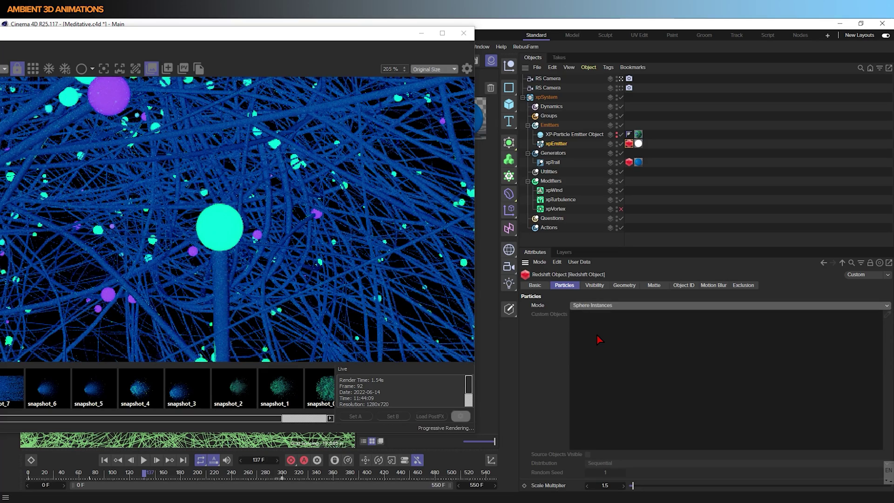
pyautogui.scroll(-5, 313, 274)
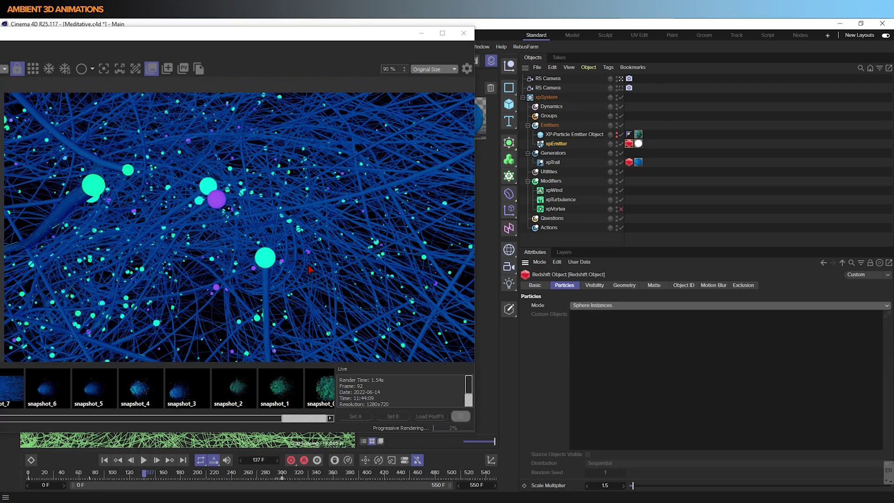
pyautogui.scroll(-2, 294, 274)
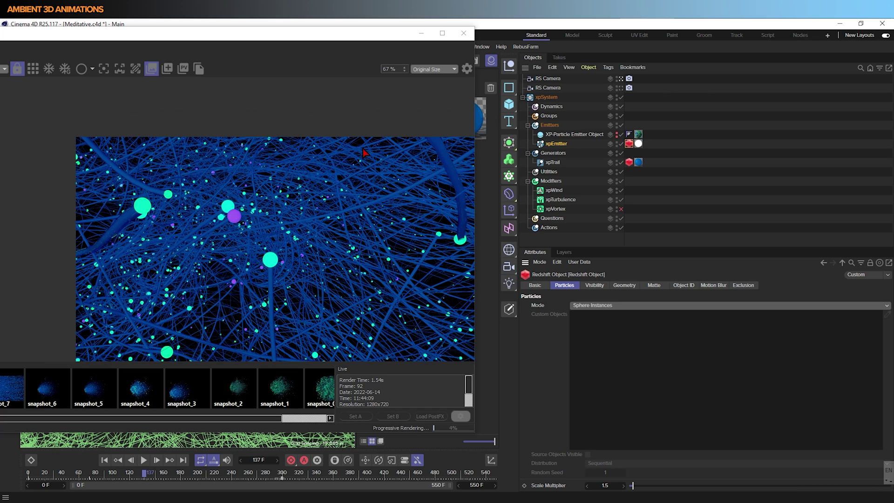
# Step: Move the RenderView window back over the viewport and save the project
pyautogui.moveTo(321, 36); pyautogui.dragTo(538, 36)
pyautogui.moveTo(329, 39); pyautogui.dragTo(415, 64)
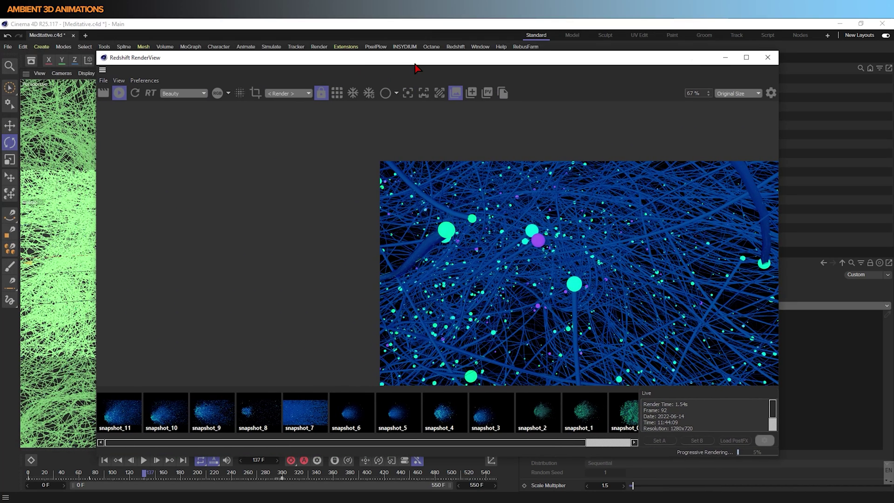
pyautogui.click(7, 46)
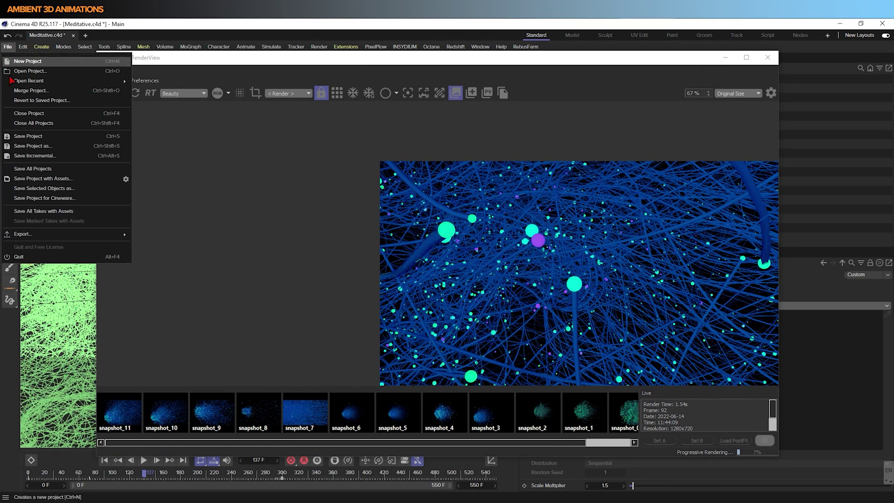
pyautogui.click(33, 134)
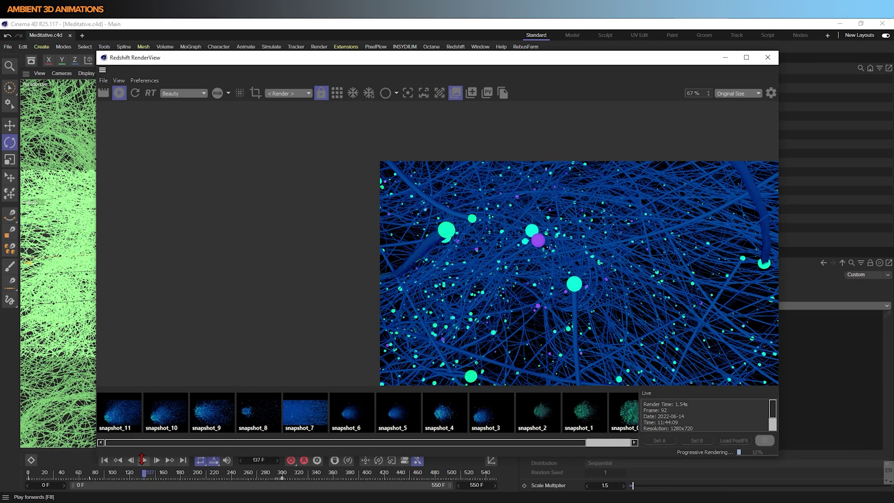
# Step: Play the animation on from frame 137 with the Redshift live render running
pyautogui.click(144, 461)
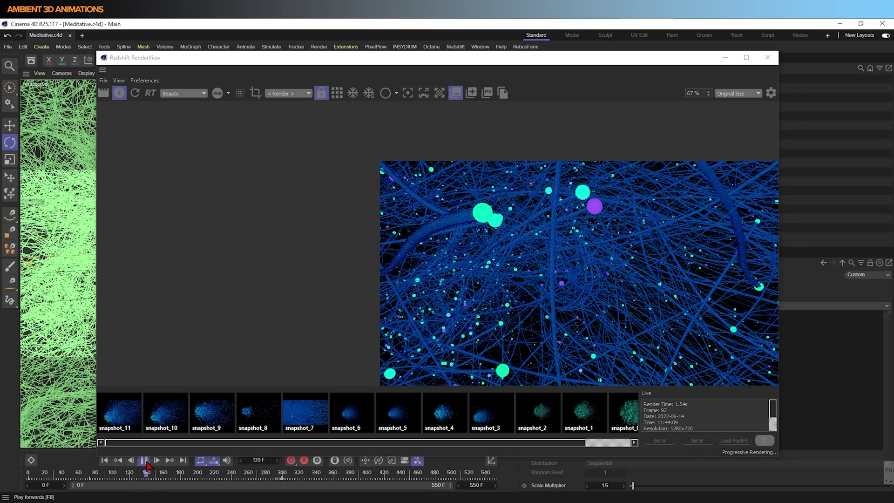